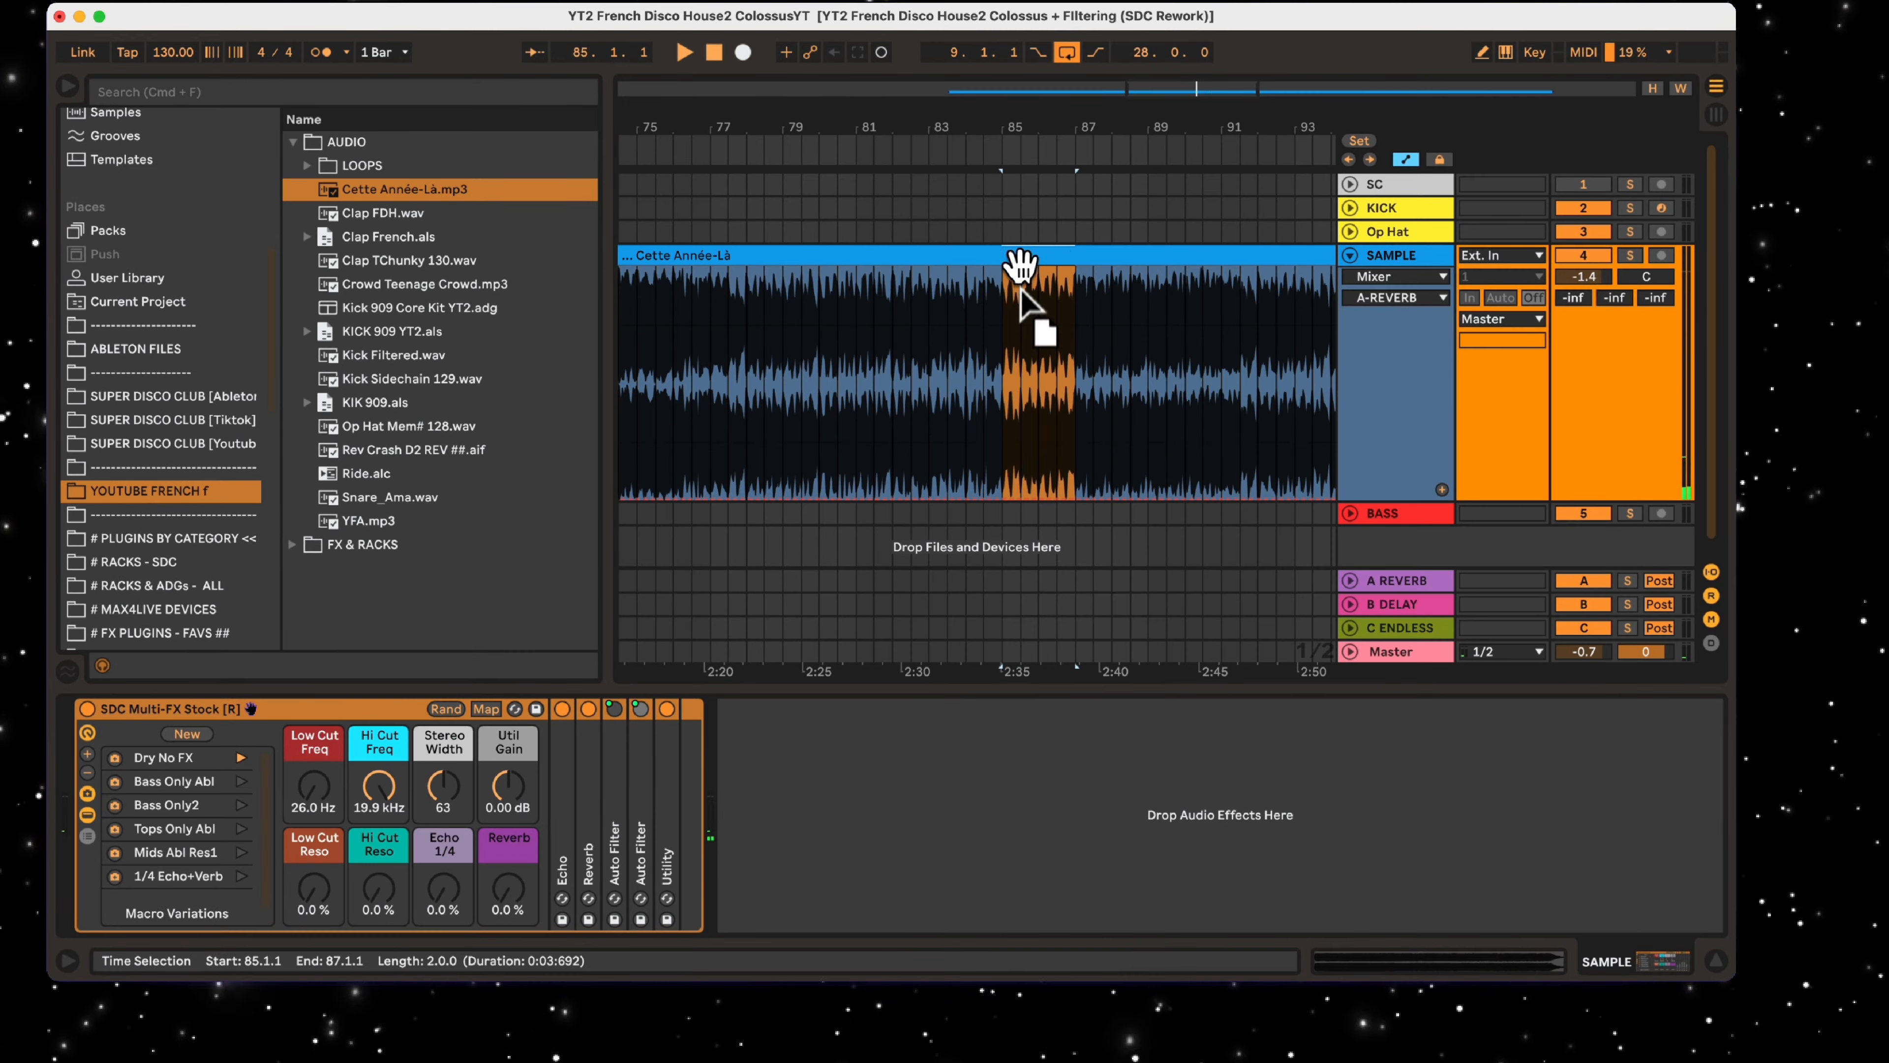
Split out the selected two bars (85.1.1 to 87.1.1) of the Cette Année-Là clip and delete the audio on both sides
key("super+e")
left_click(962, 258)
key("Delete")
left_click(1202, 256)
key("Delete")
Split the isolated two-bar sample into four half-bar chops
left_click_drag(1012, 114, 959, 238)
left_click_drag(1025, 258, 960, 259)
key("super+e")
left_click_drag(1122, 258, 1031, 256)
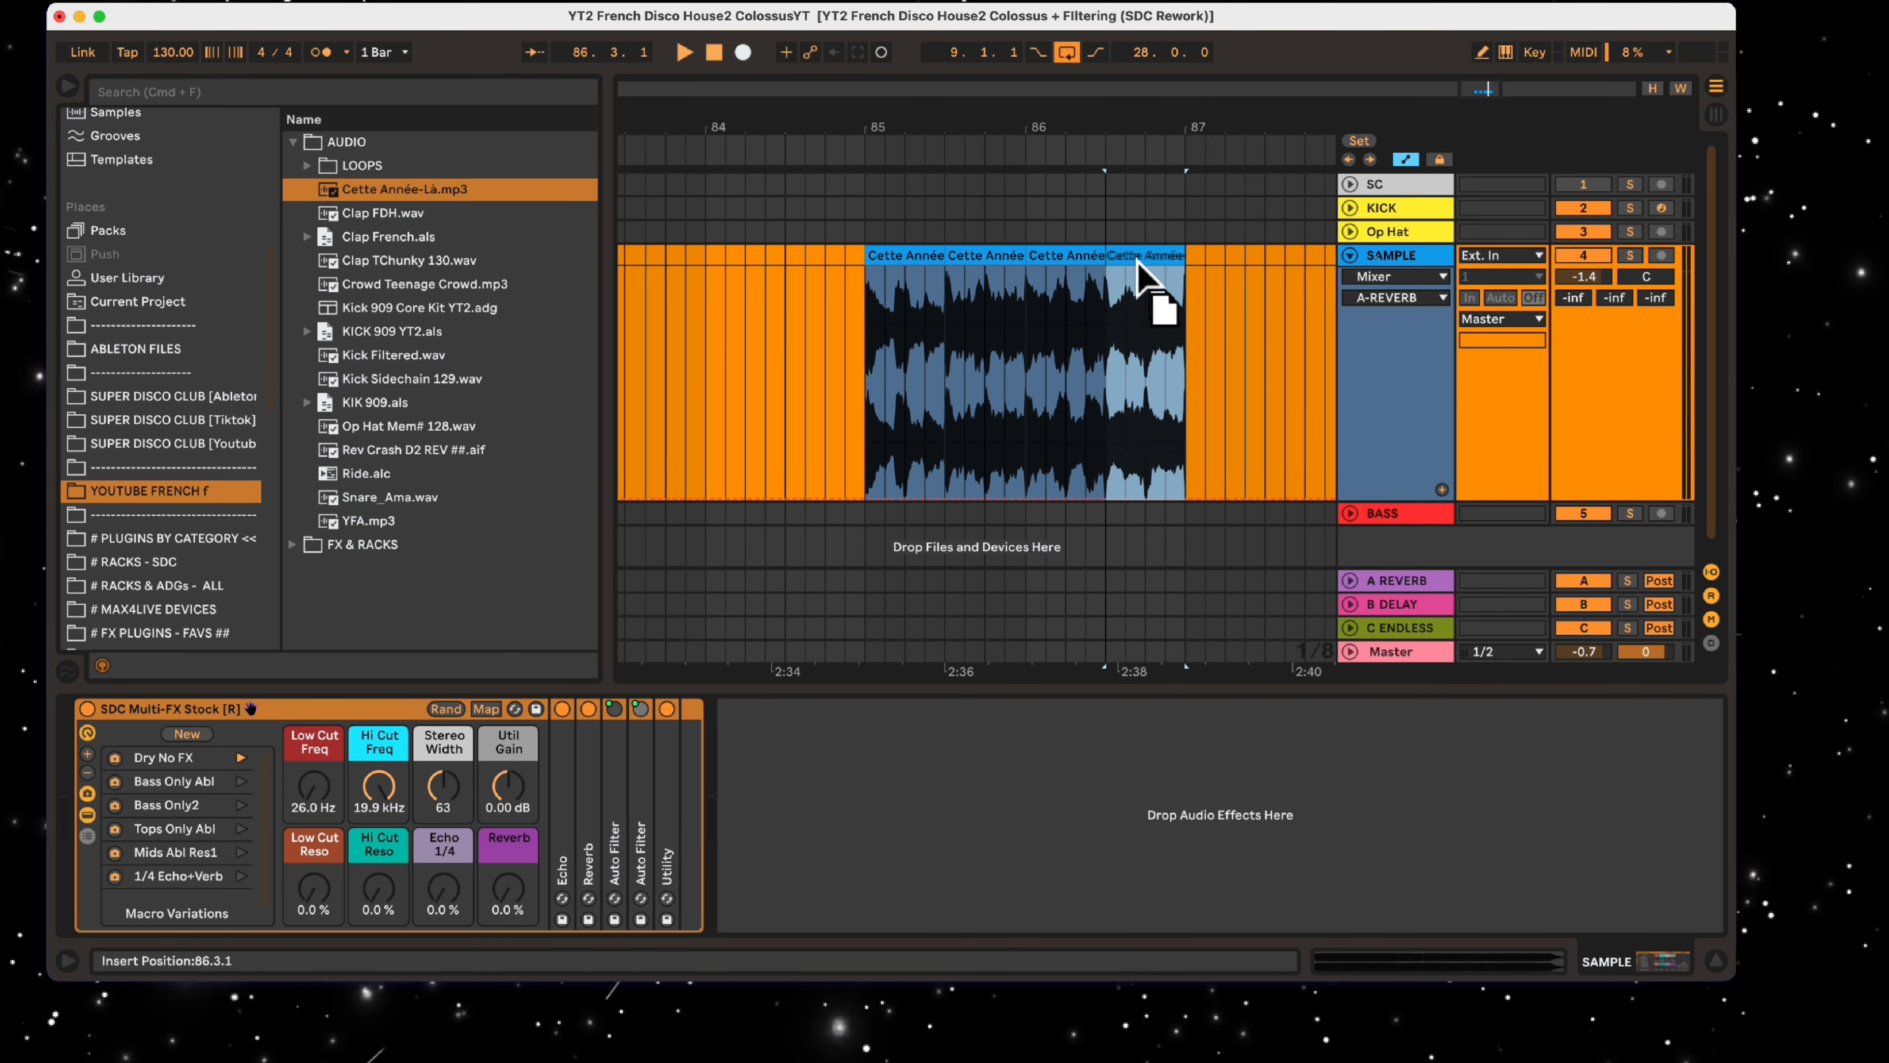
Loop the first half-bar chop from 85.1.1 to 85.3.1 and play it
left_click_drag(865, 257, 911, 241)
left_click_drag(899, 116, 899, 118)
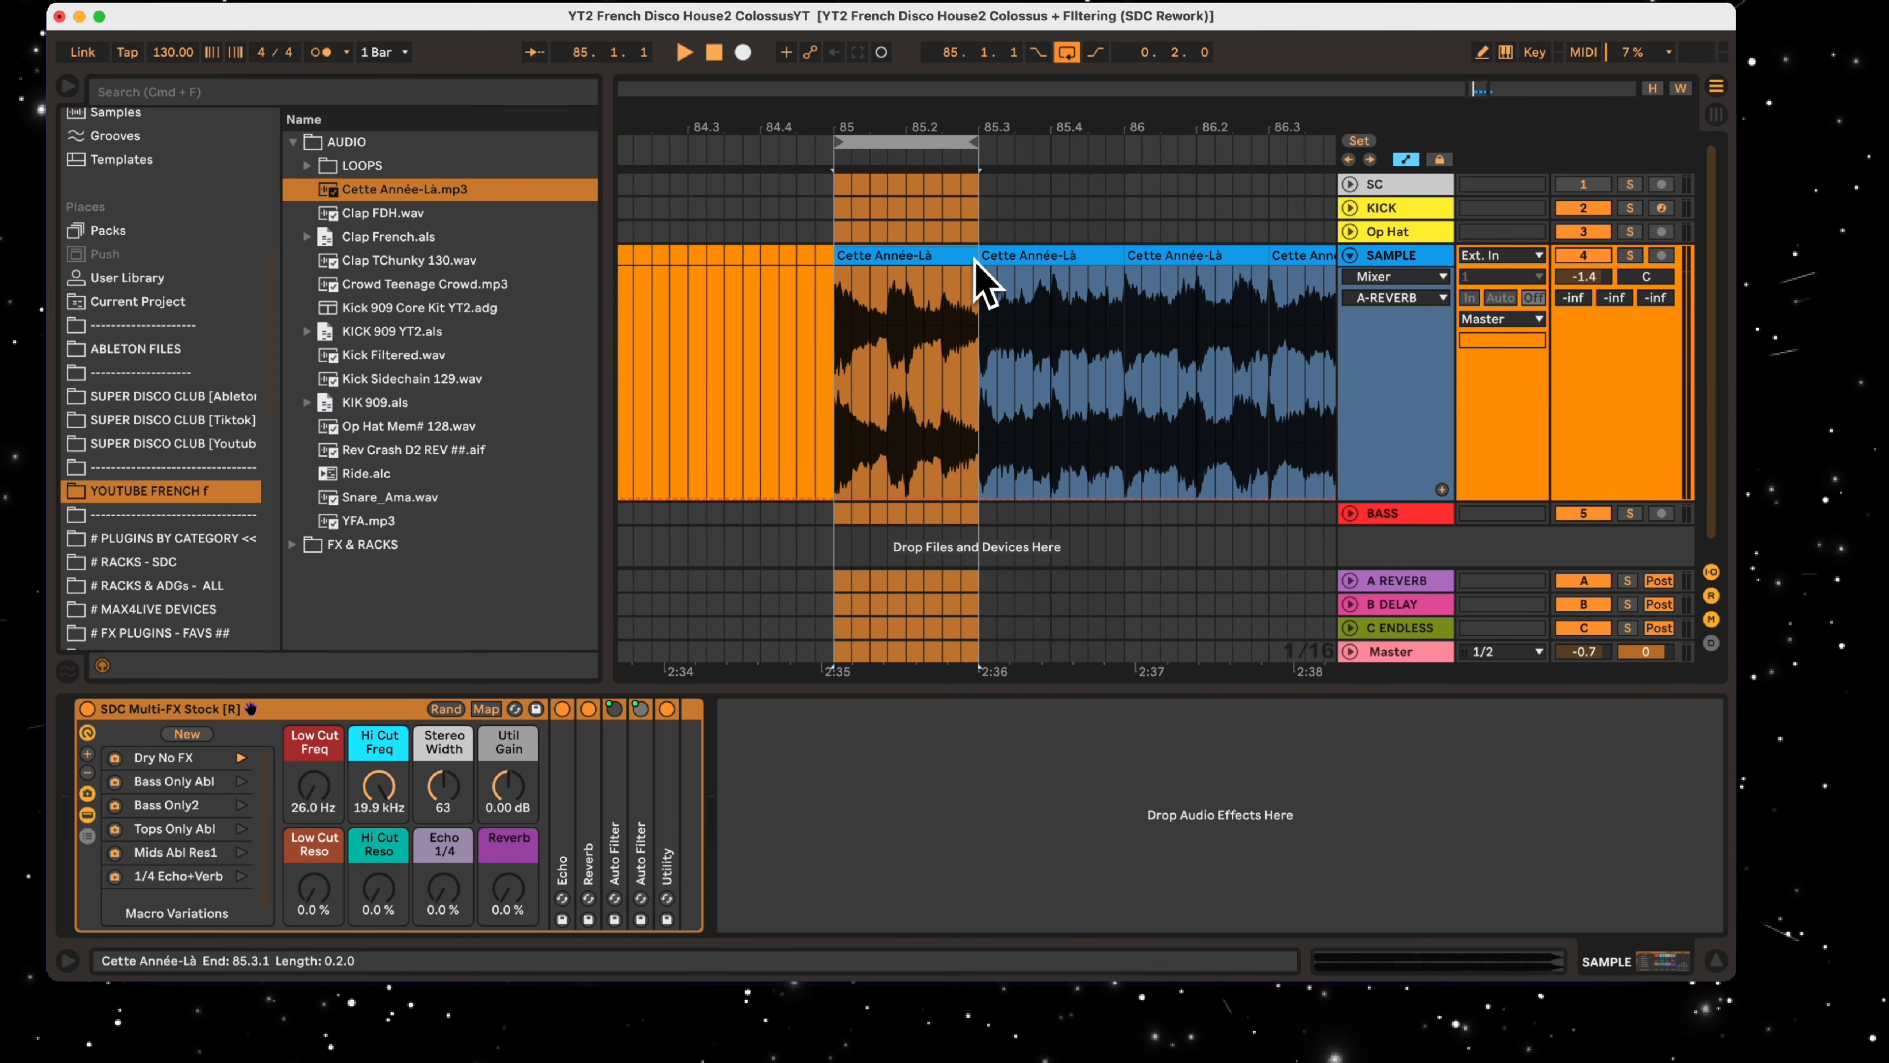
key("space")
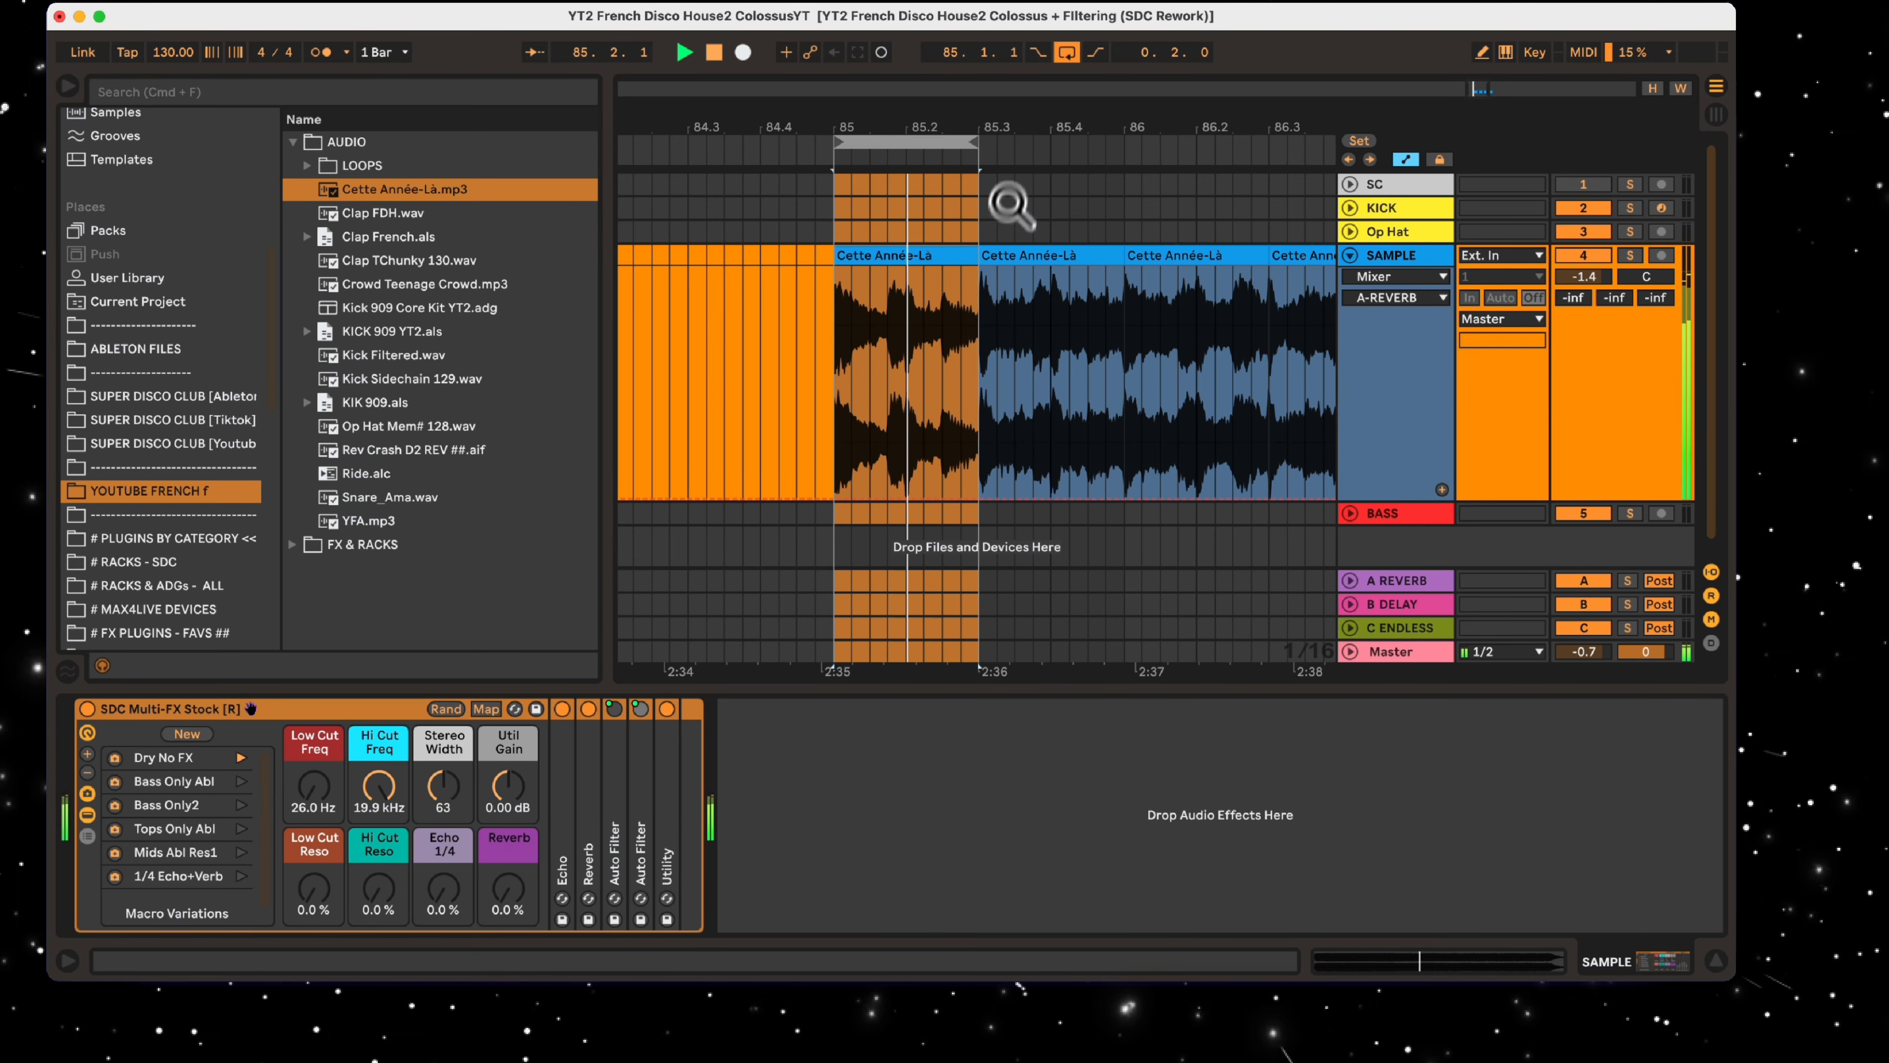
Move the first half beat of the second chop onto the start of the first chop and audition the loop
left_click_drag(949, 147, 899, 164)
left_click(846, 316)
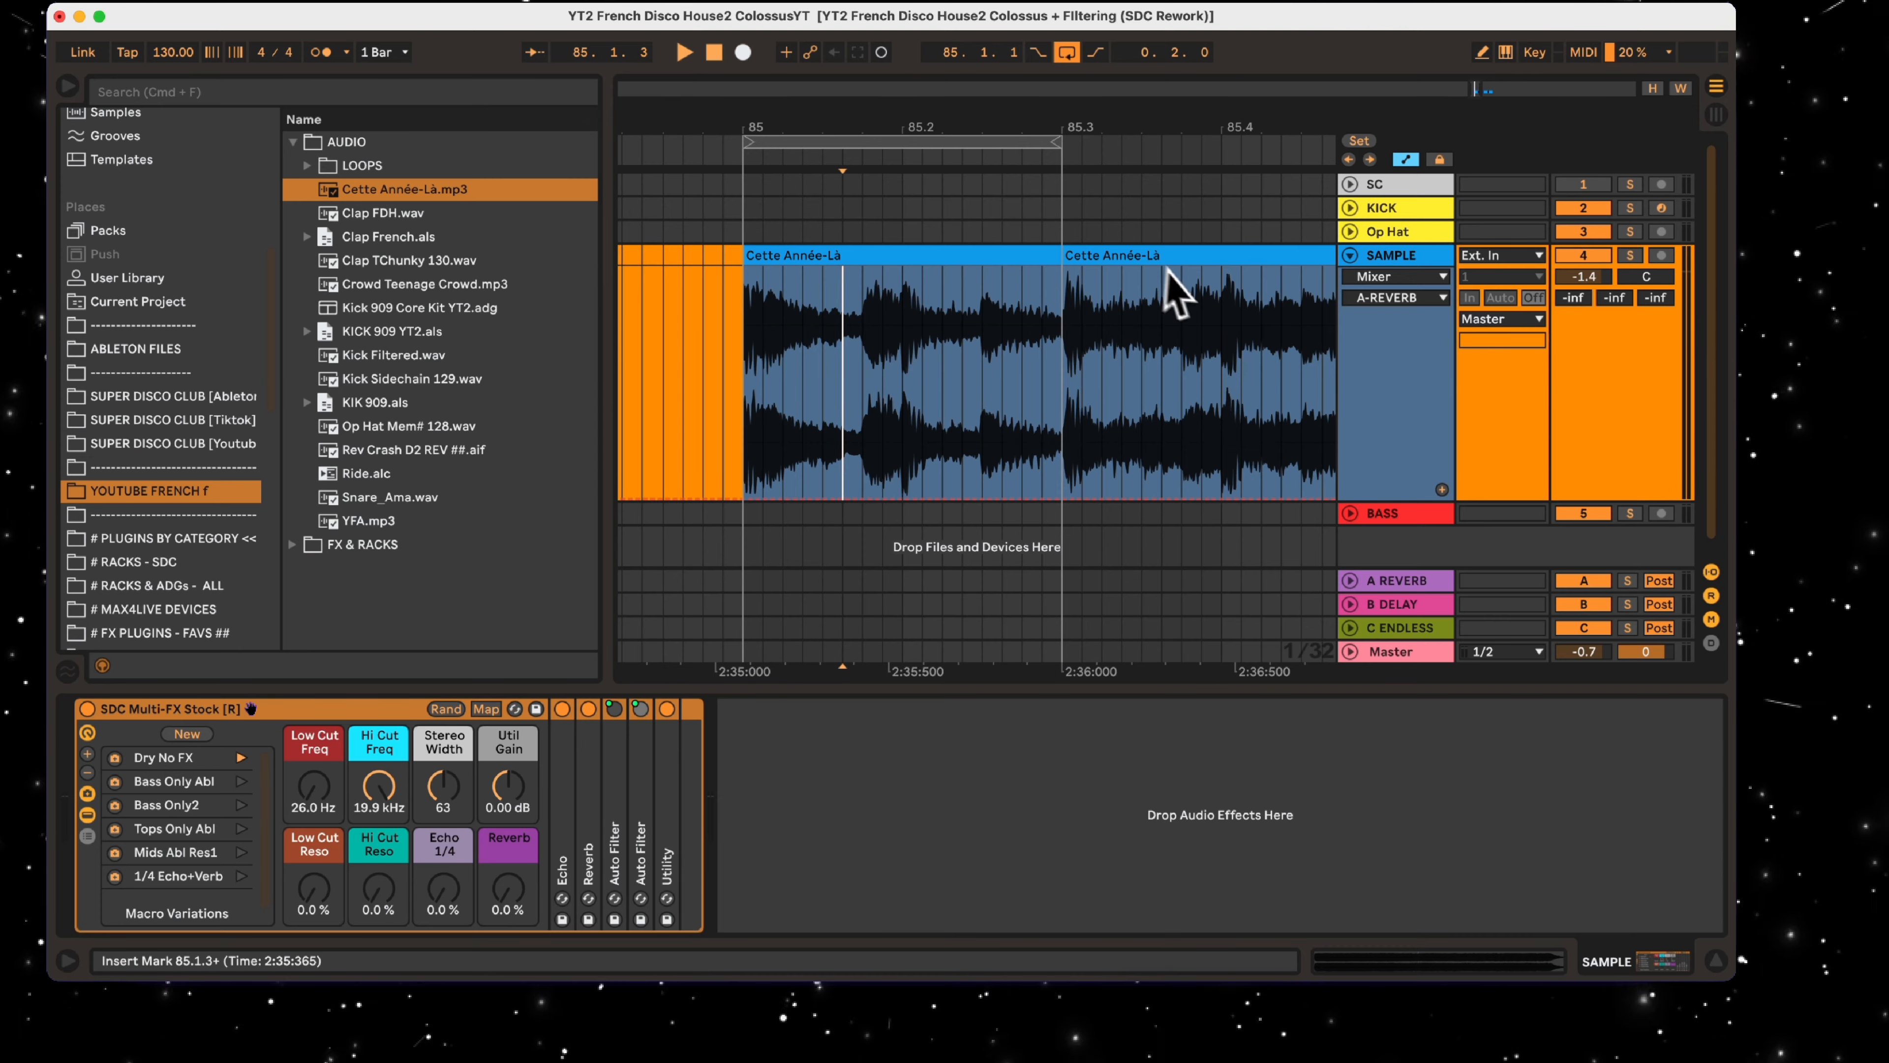
left_click_drag(1143, 294, 790, 257)
key("space")
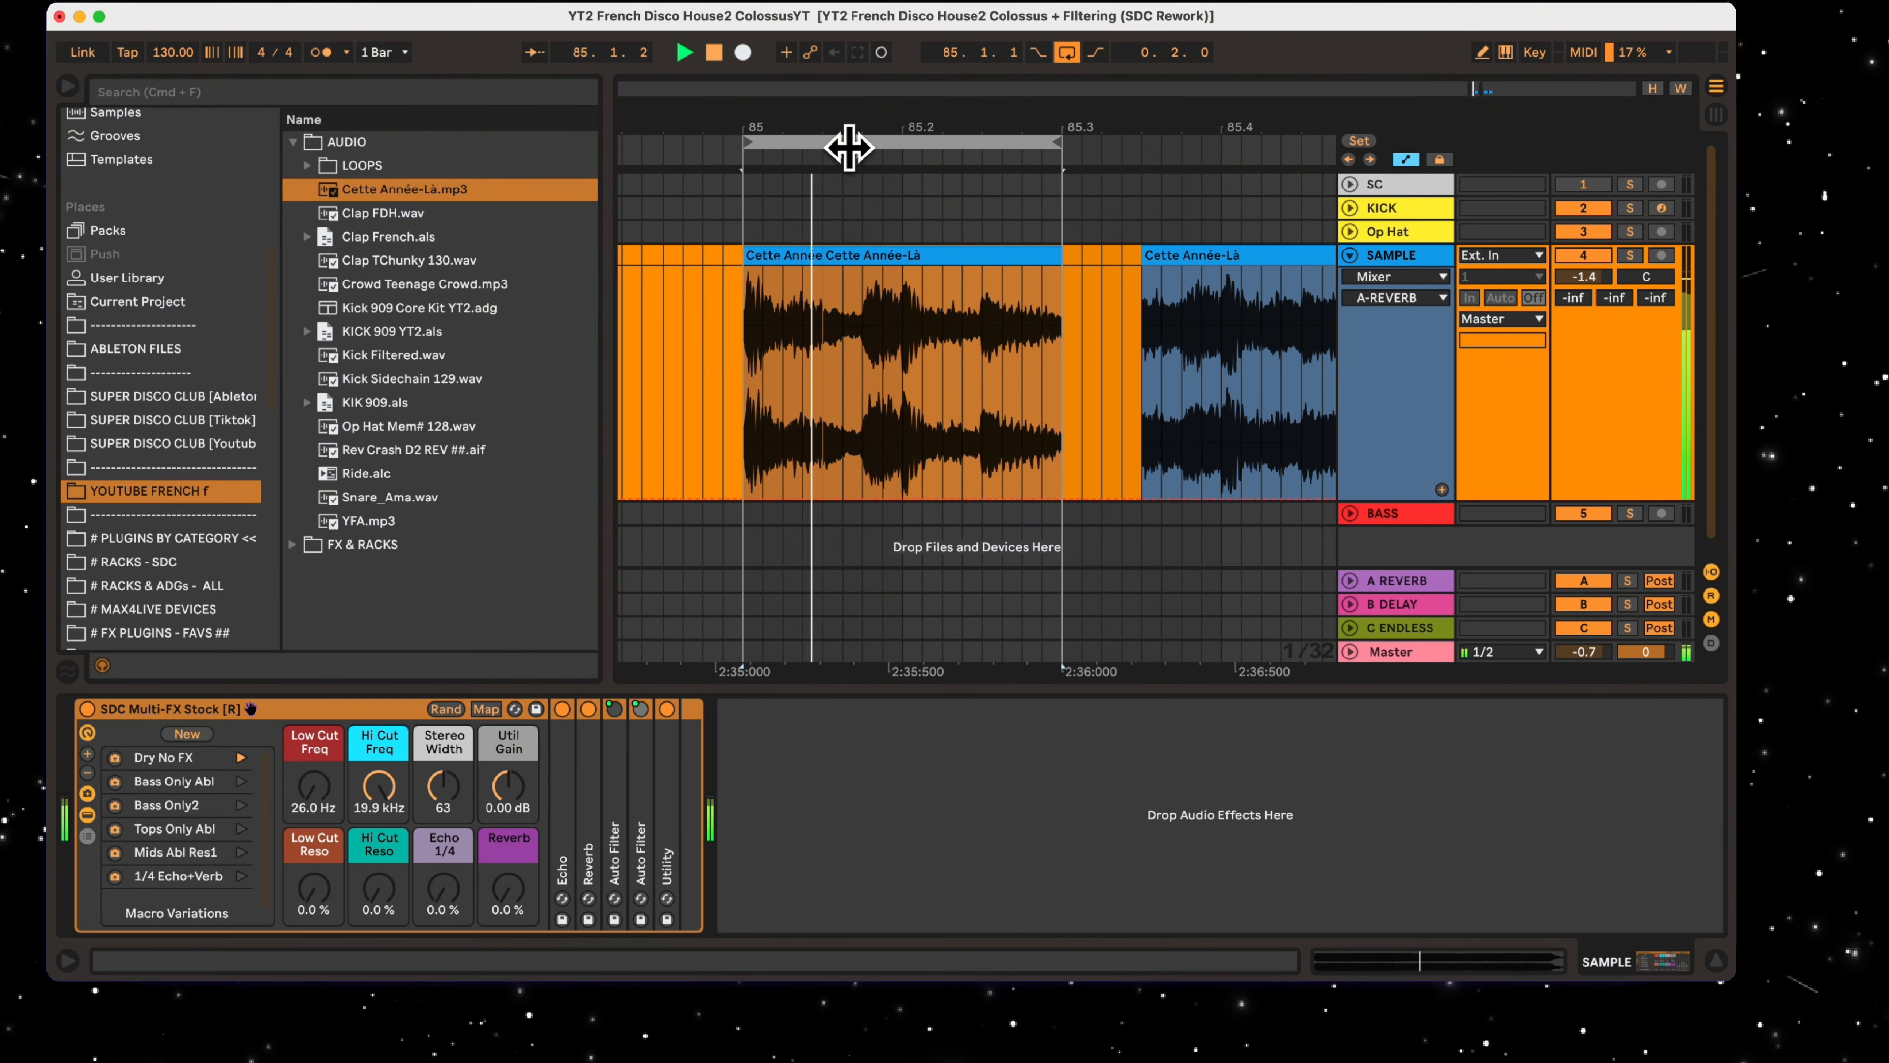
Stop playback and extend the start of the second chop back to 85.3.1 to close the gap
left_click_drag(896, 131, 898, 126)
key("space")
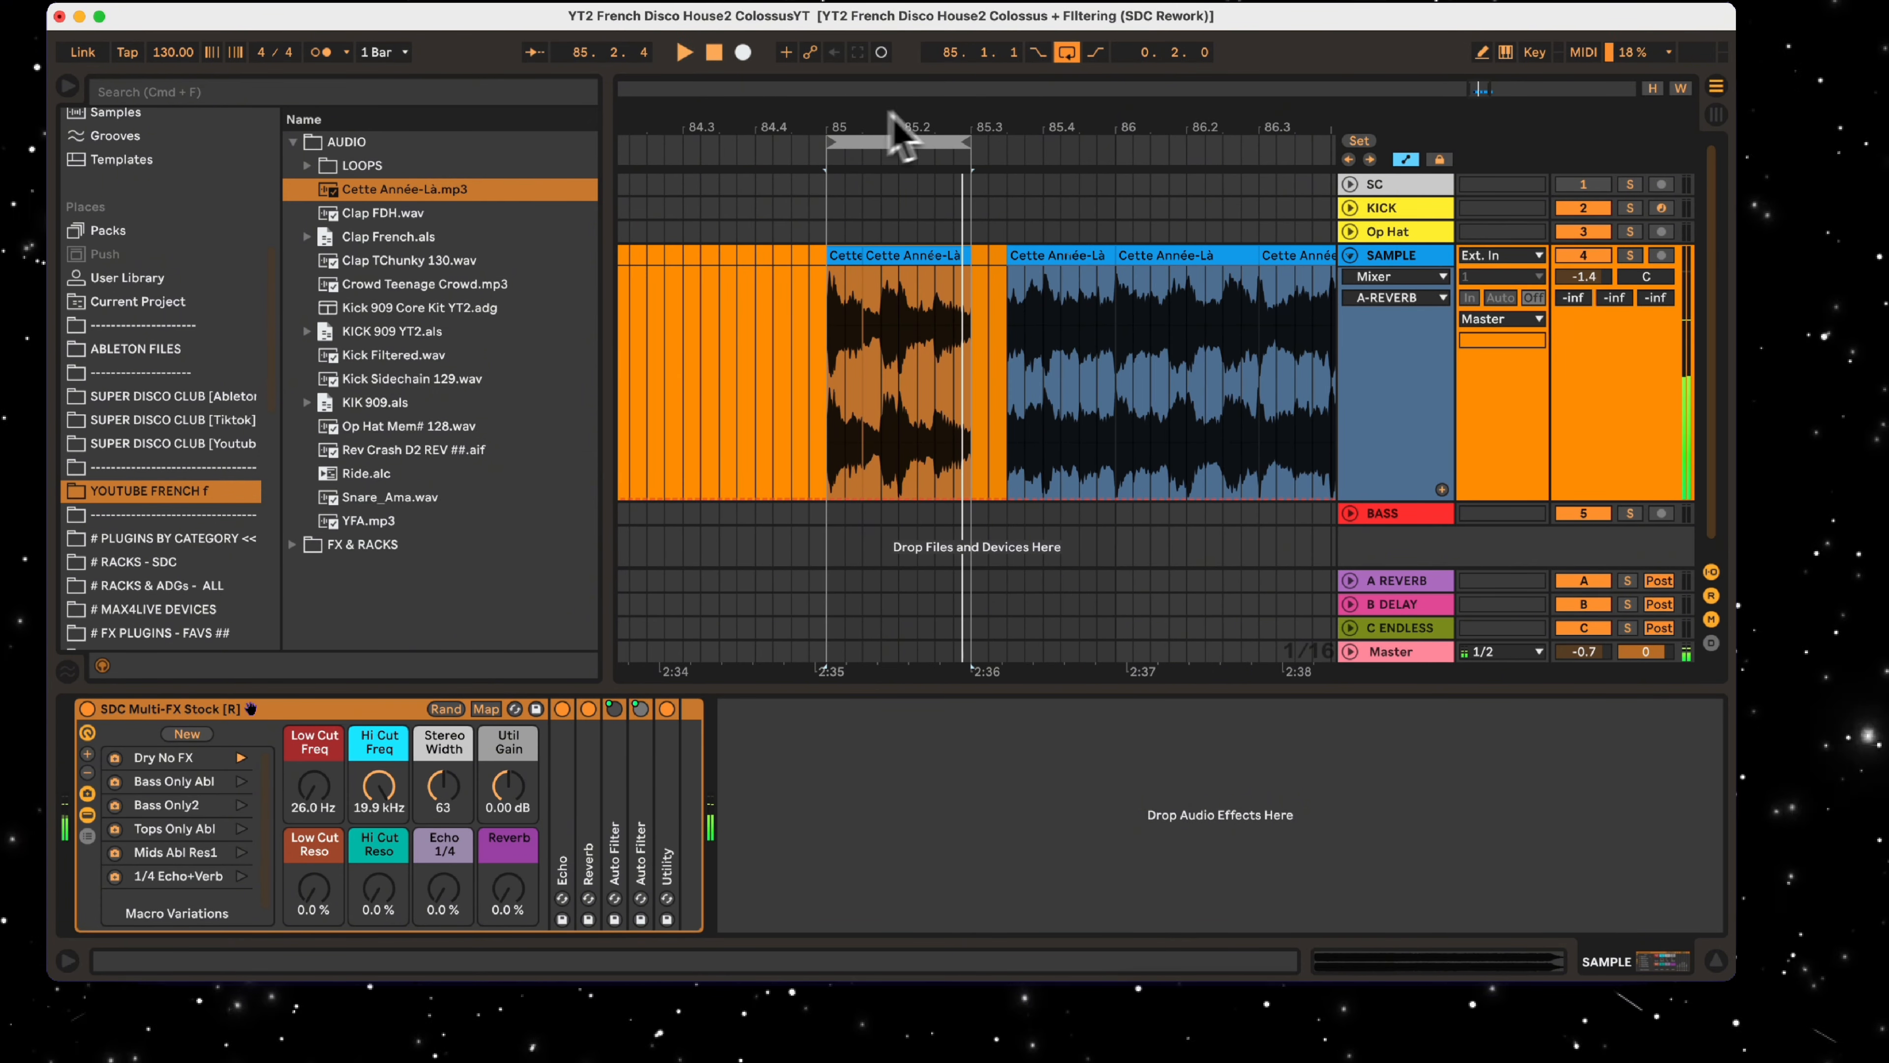
left_click(847, 255)
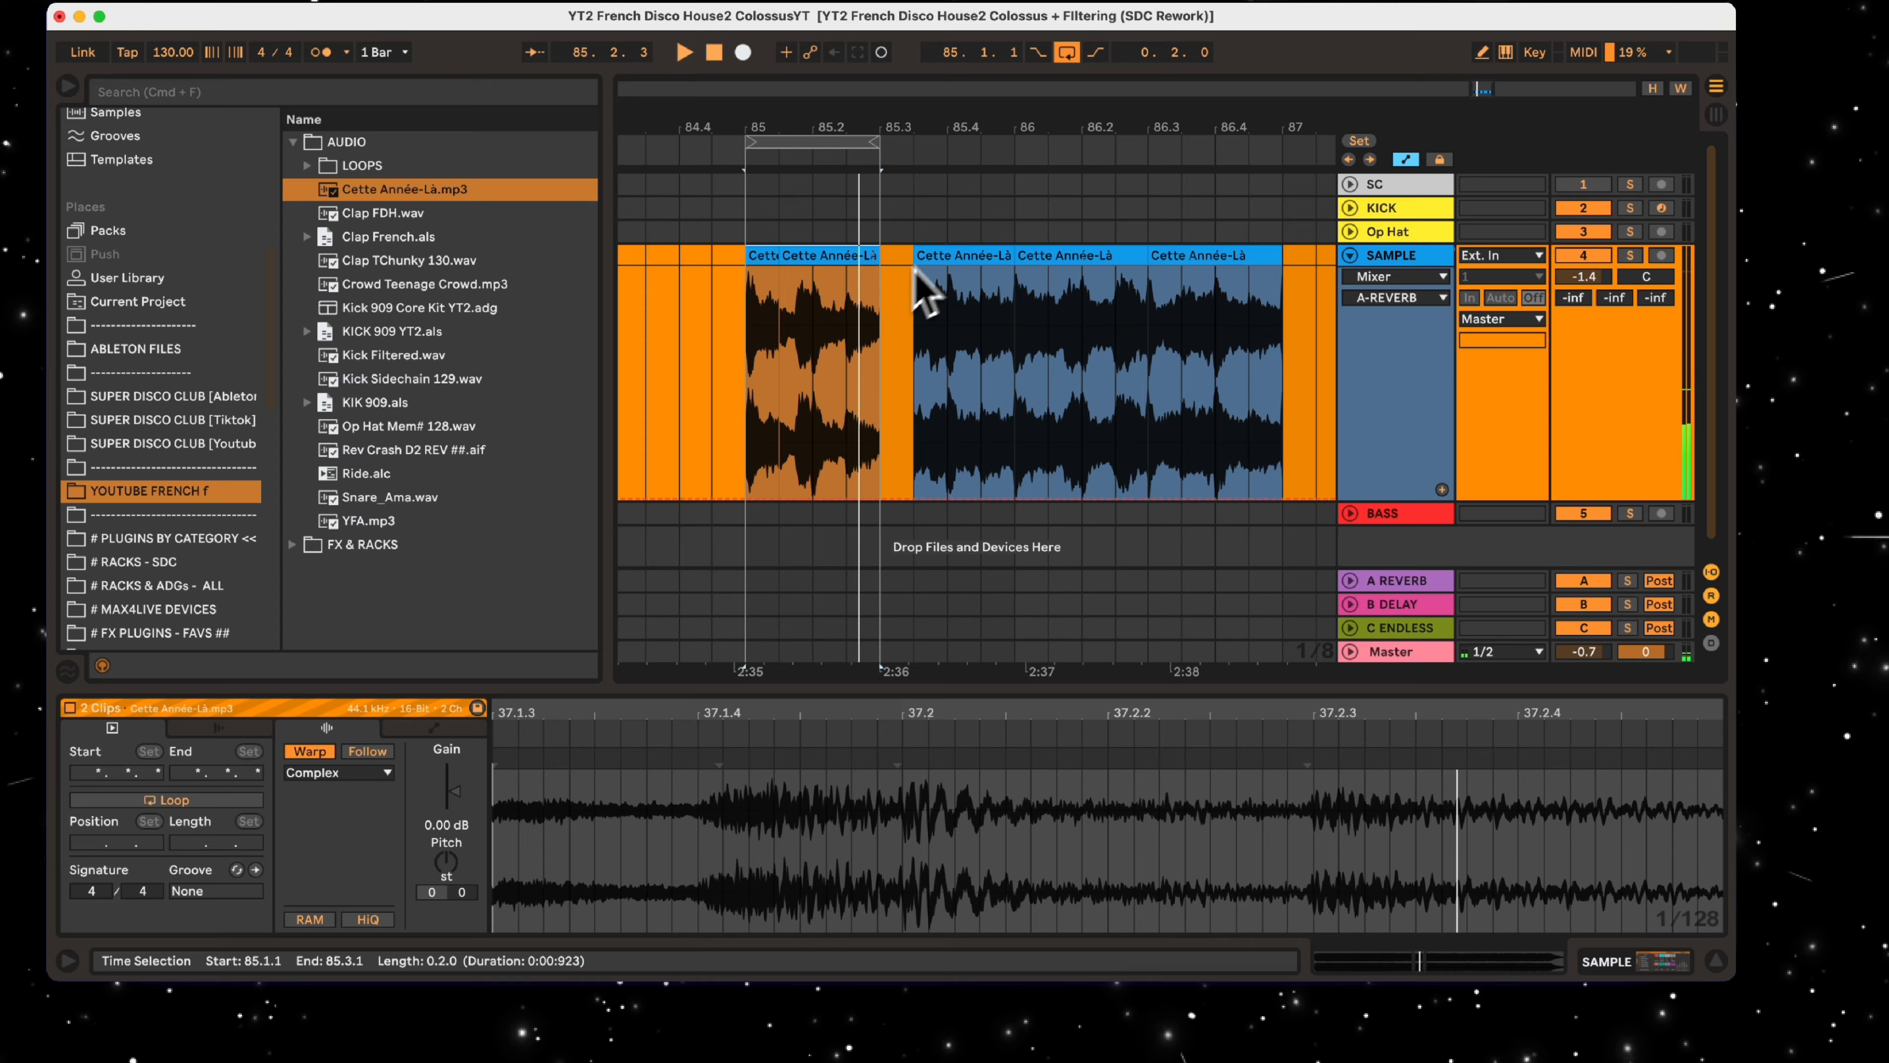
left_click_drag(916, 257, 880, 257)
Rename both pieces of the first chop as C1
left_click(813, 255)
left_click(760, 255, "shift")
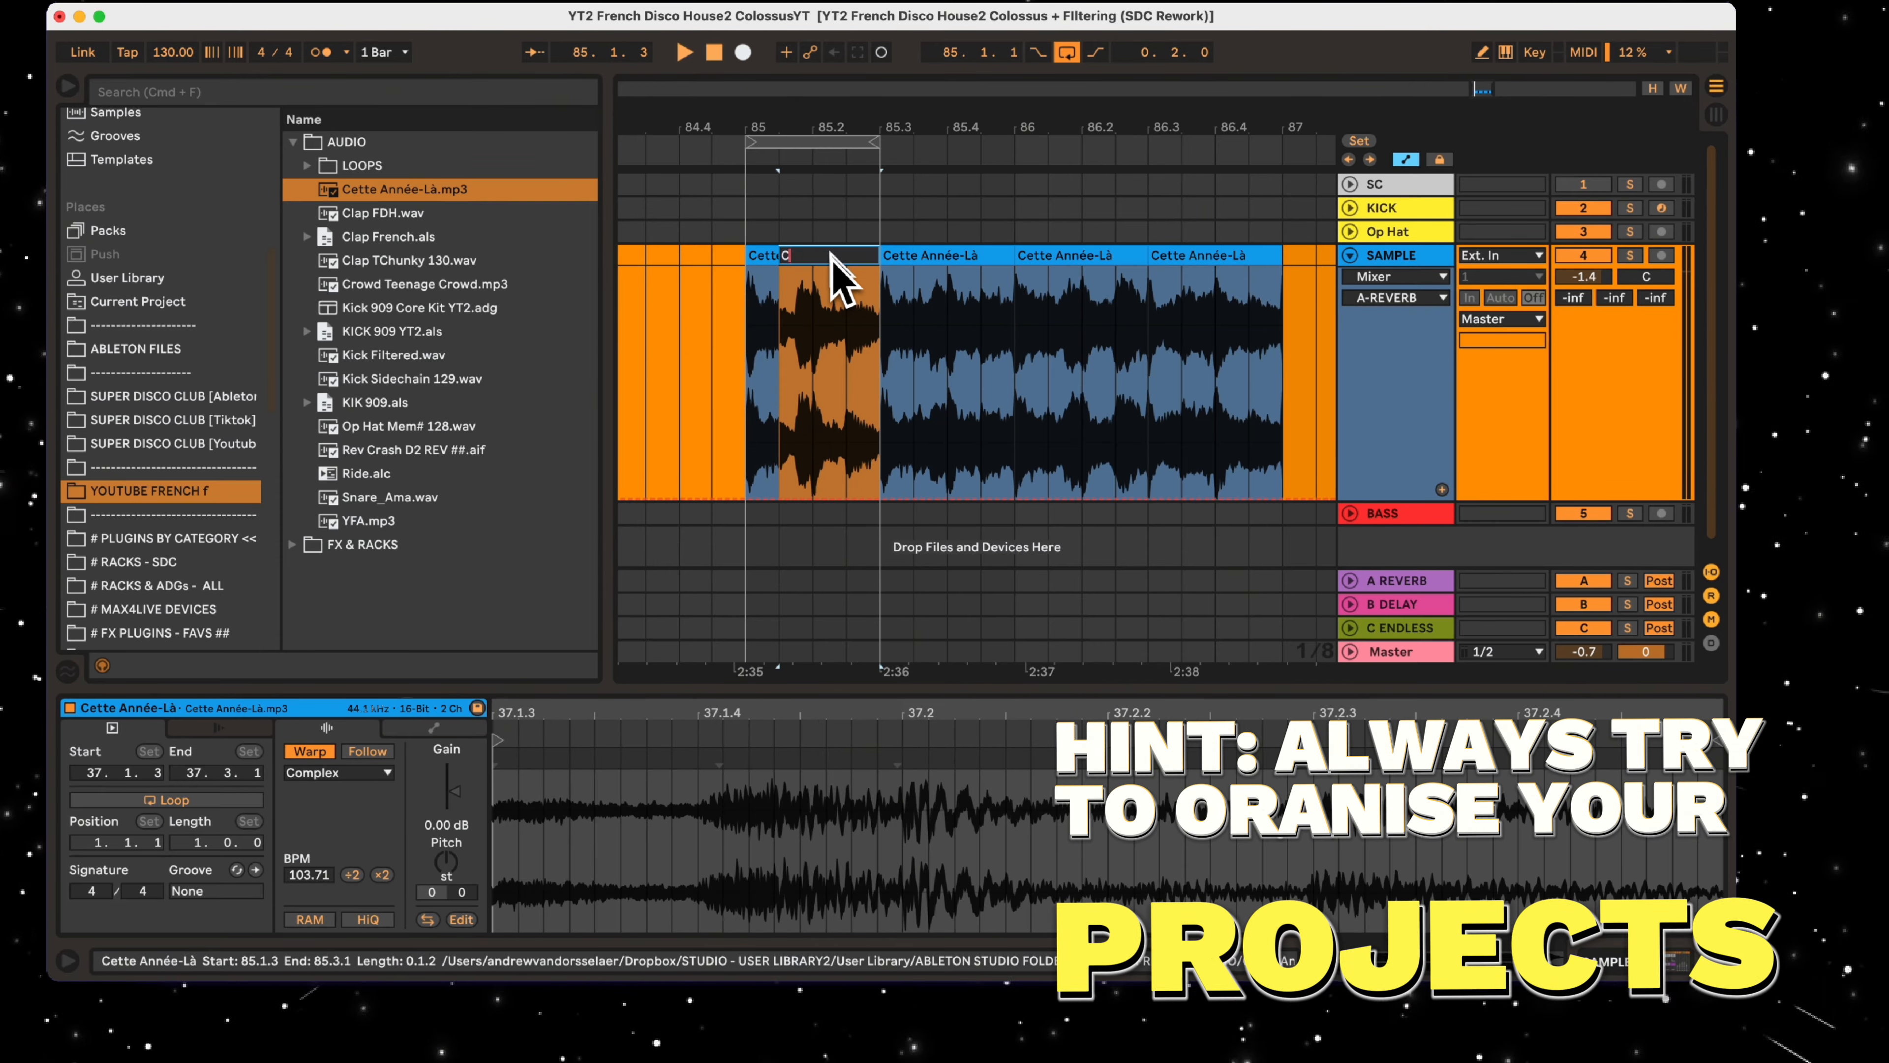
left_click(763, 256)
left_click_drag(780, 139, 774, 279)
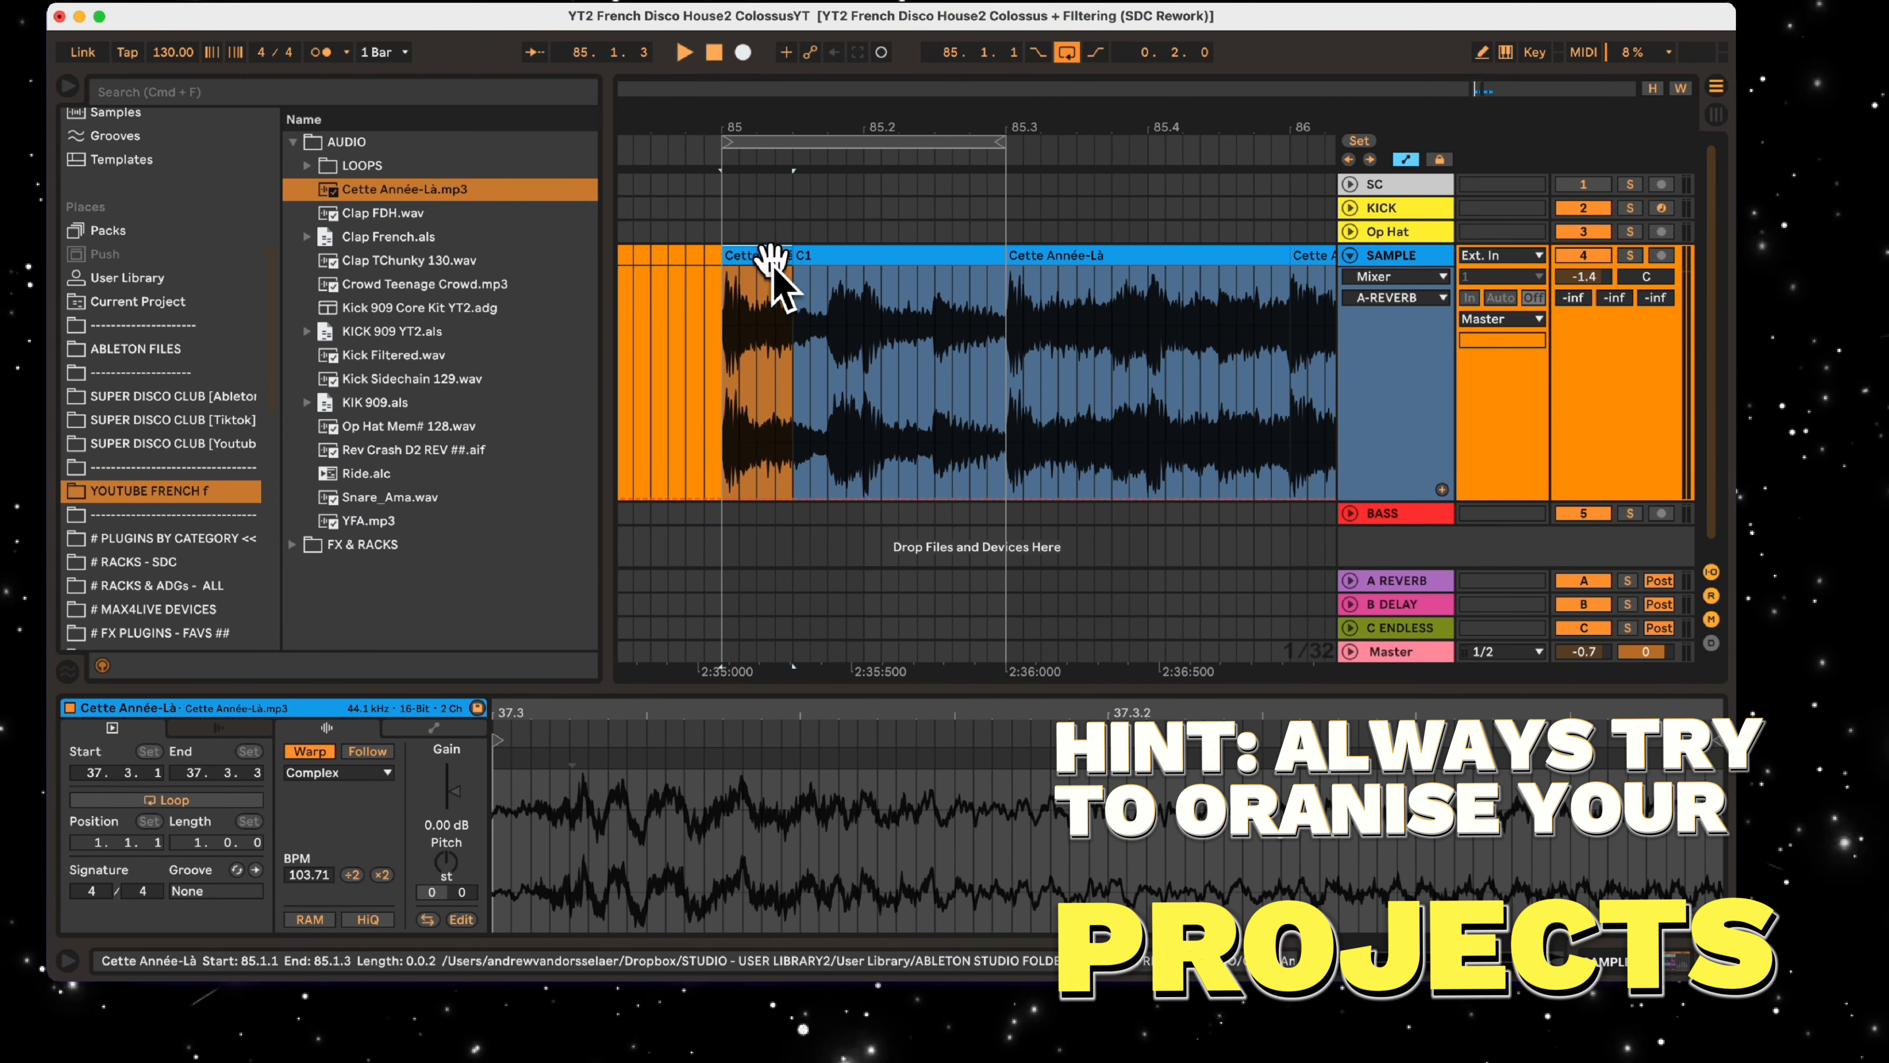
Select the two pieces of the first chop together and colour them pink
left_click_drag(861, 103, 889, 134)
left_click(780, 255)
left_click(757, 255, "shift")
right_click(795, 252)
left_click(1058, 739)
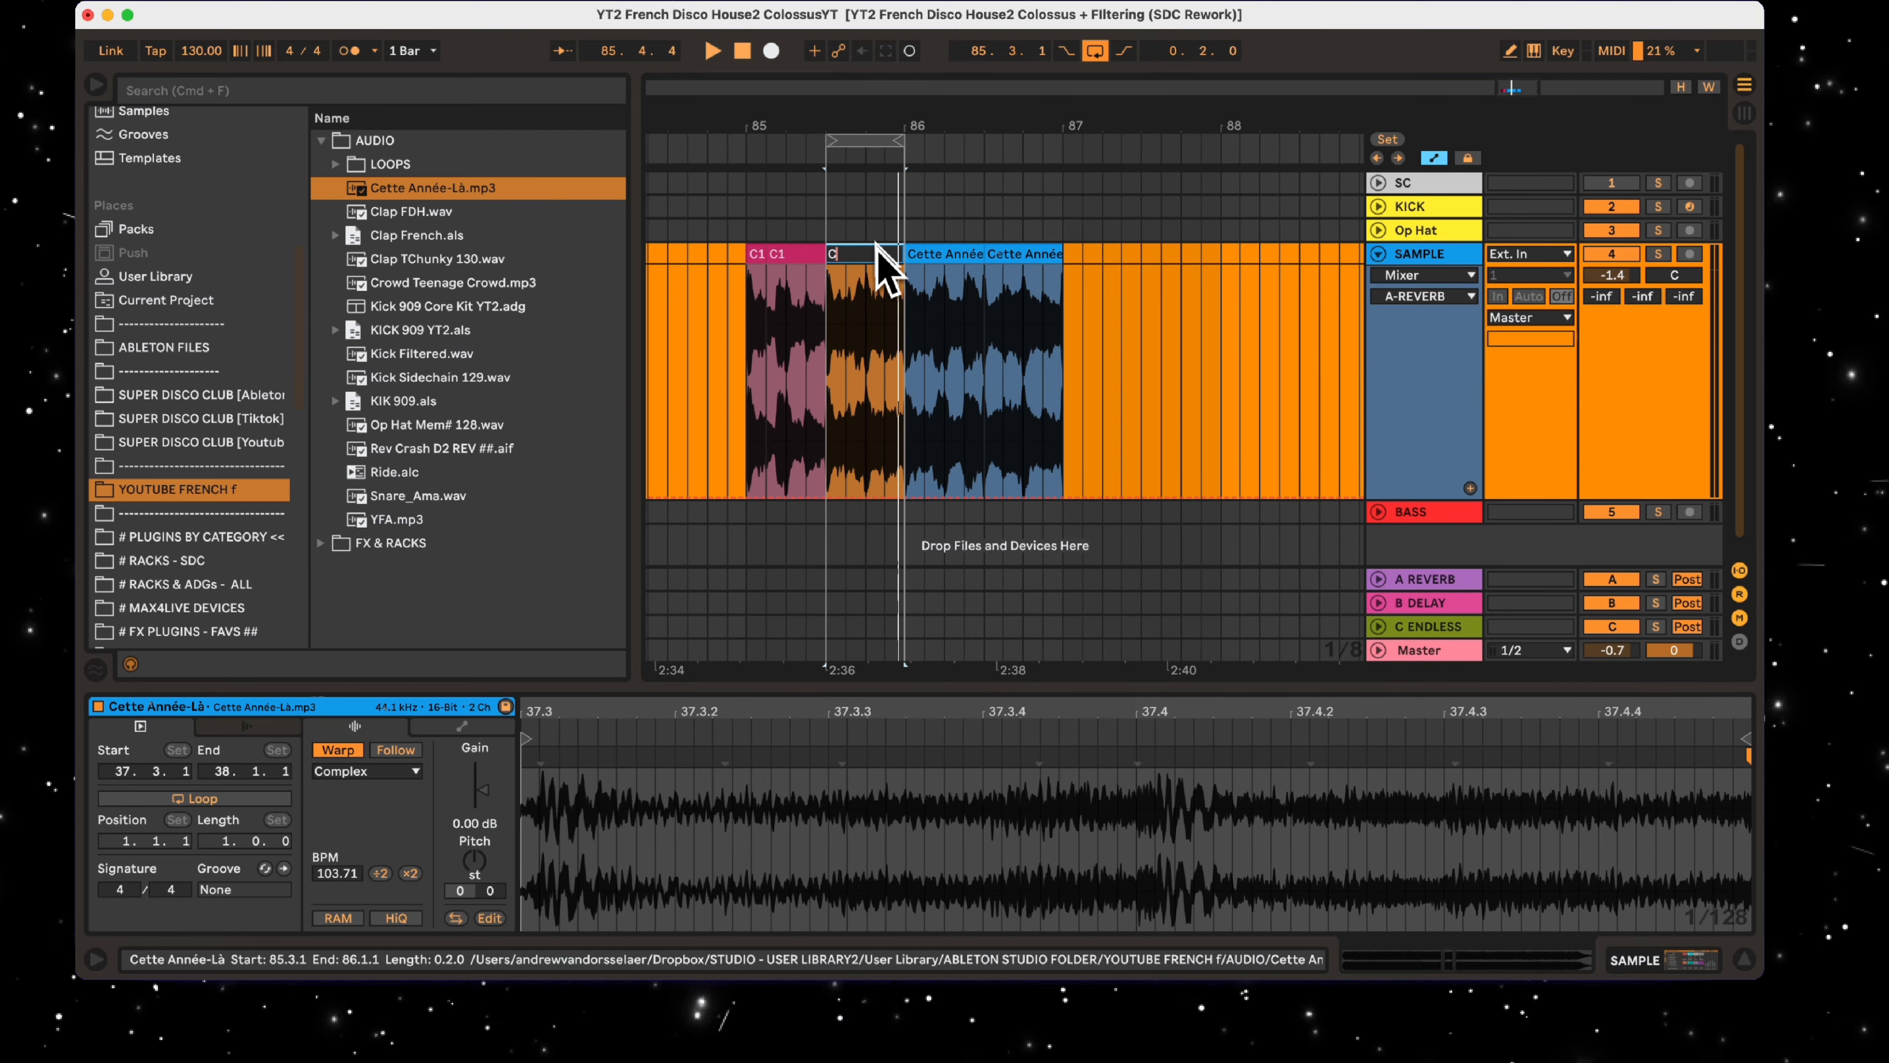
Name the second chop, starting at 85.3.1, C2 and colour it purple
right_click(877, 257)
left_click(1147, 867)
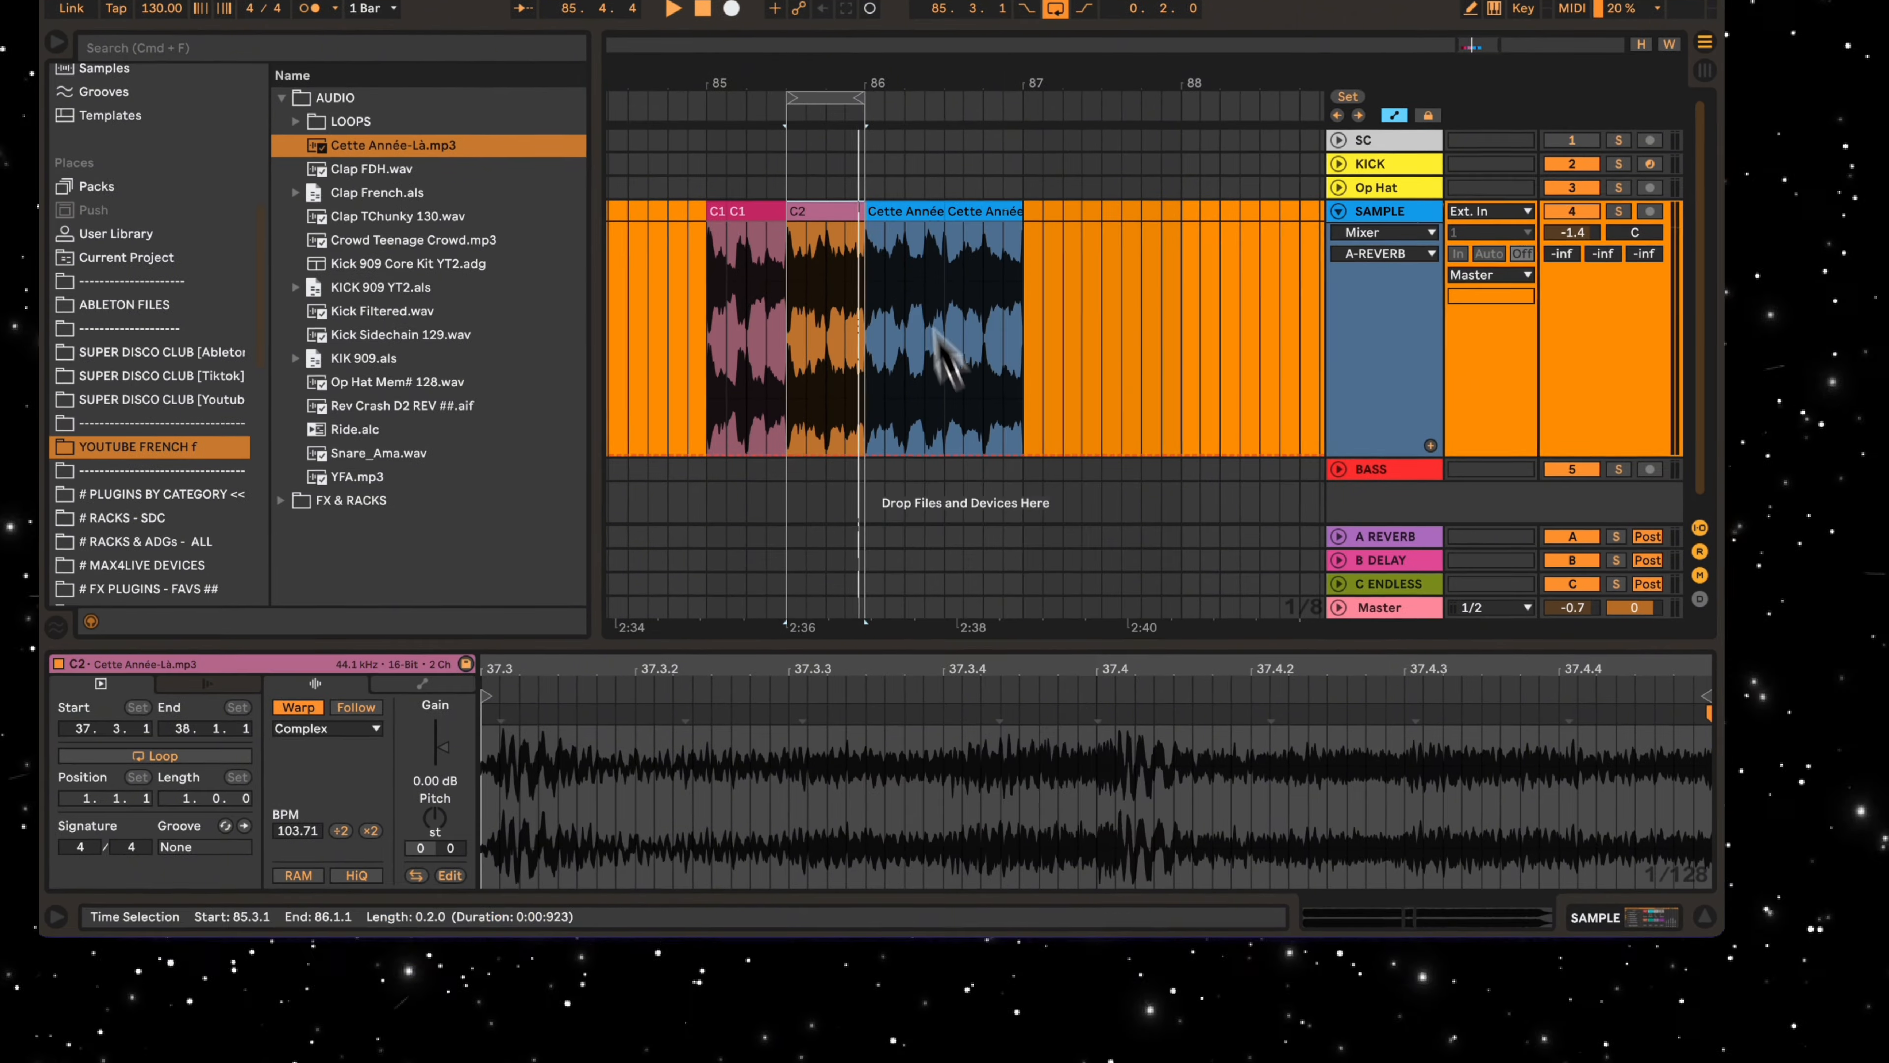
right_click(847, 255)
left_click(1038, 787)
Rename the third chop, starting at 86.1.1, as C3 and colour it green
left_click_drag(825, 103, 901, 87)
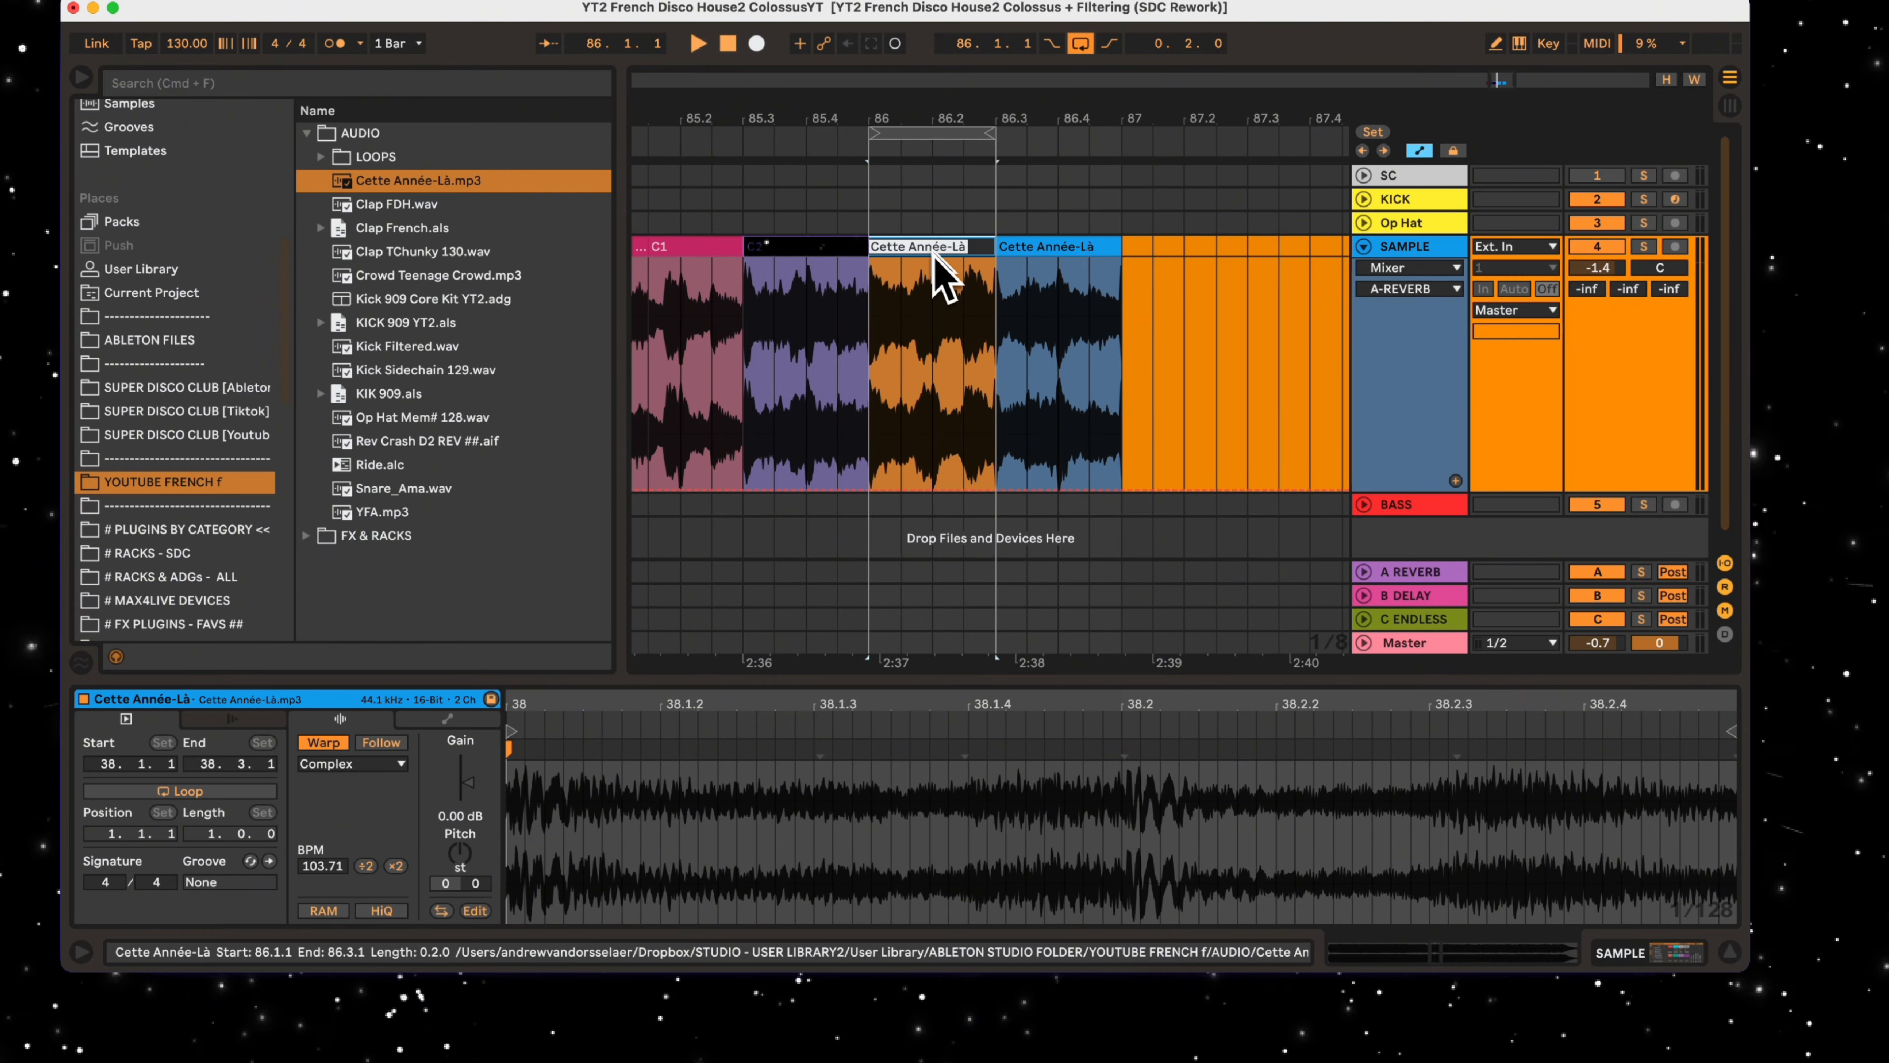
type("C3")
key("Return")
right_click(934, 253)
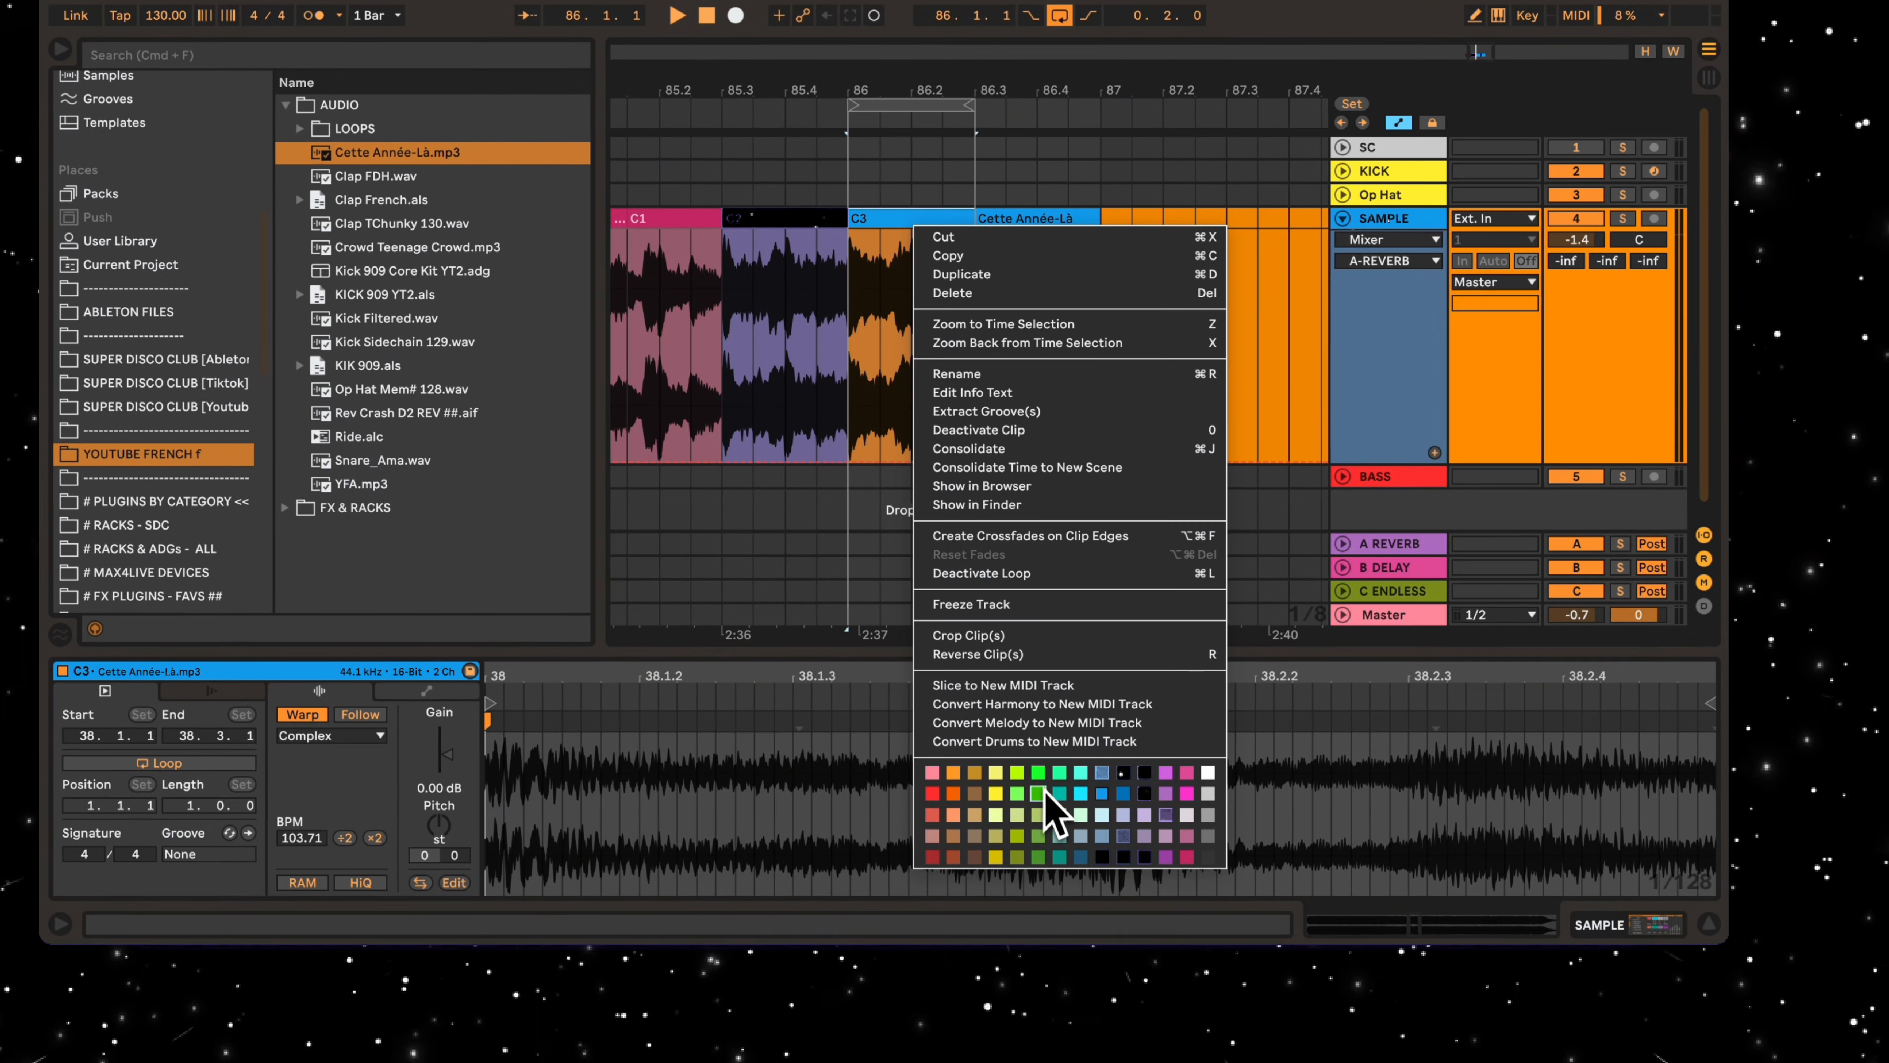
left_click(1041, 793)
Play the C3 chop as a half-bar loop to hear it on its own
left_click(920, 108)
key("space")
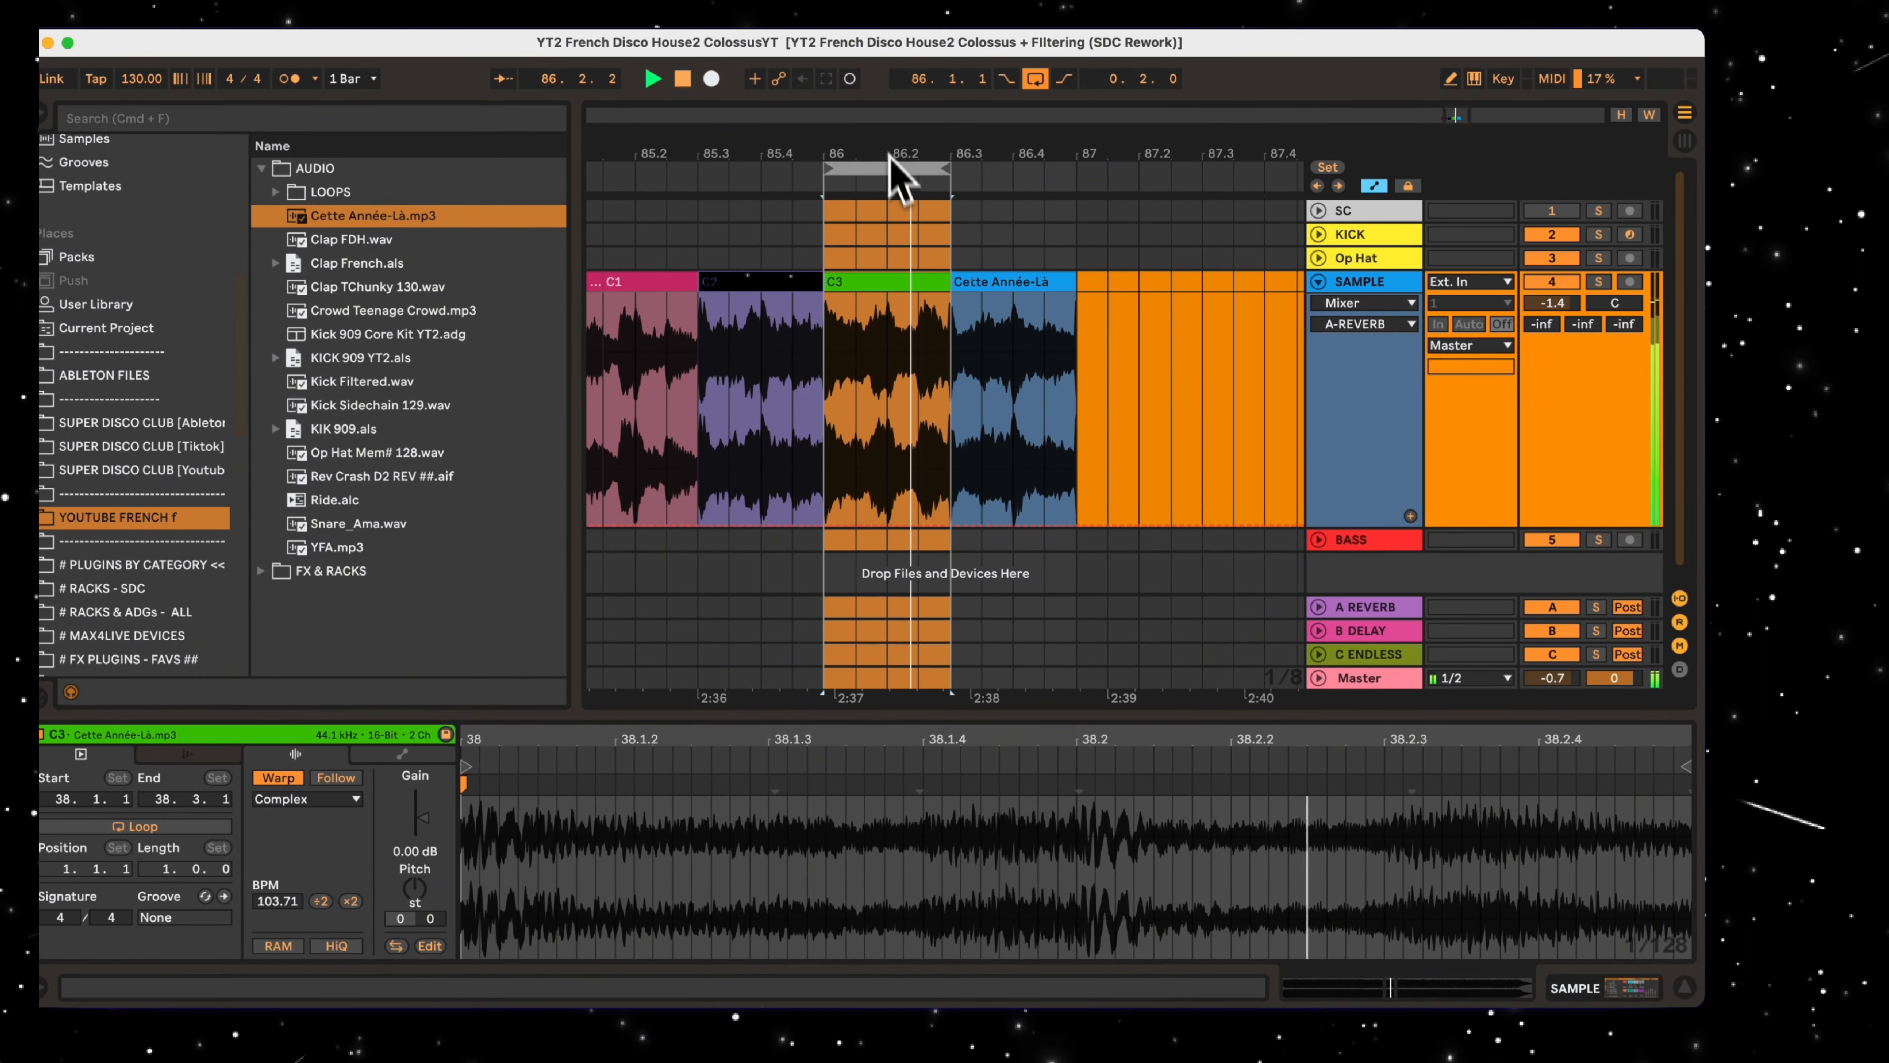
left_click_drag(890, 156, 849, 167)
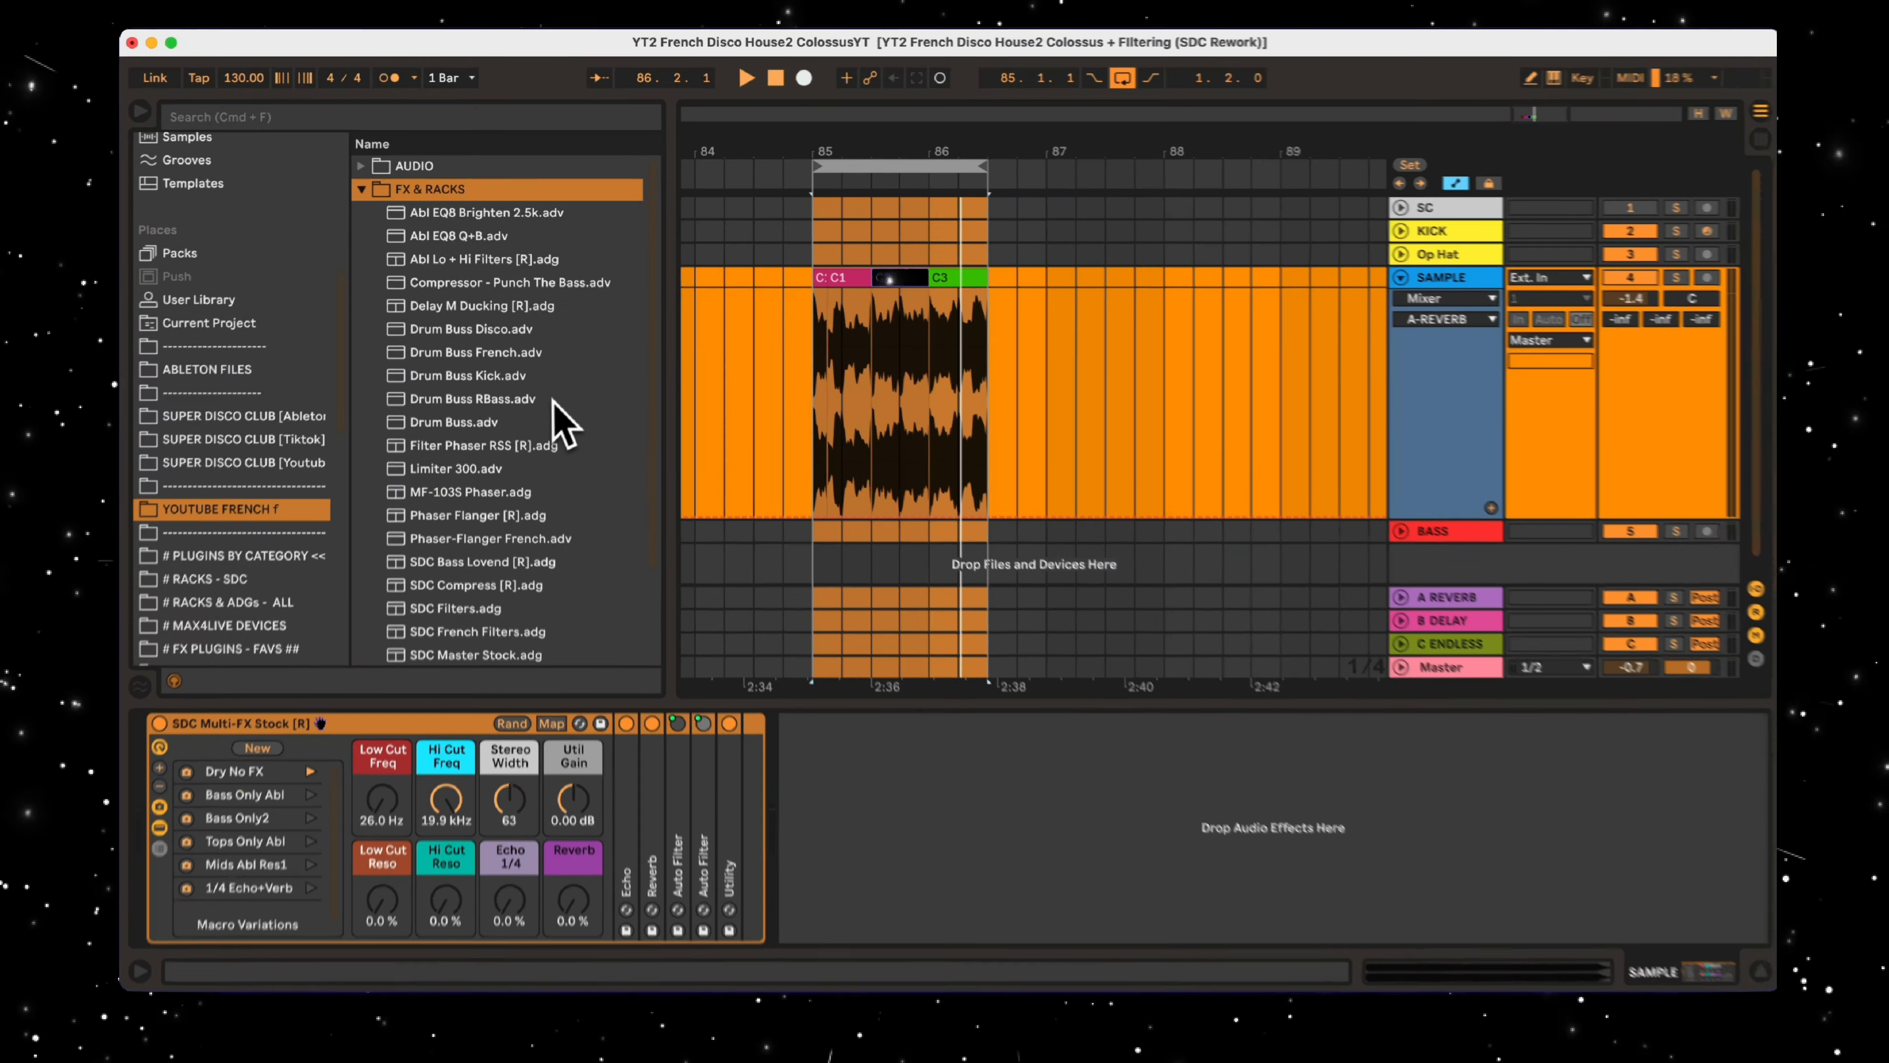
Add the SDC MultiBand [R] rack after the multi-FX rack on the SAMPLE track and listen to the looped C1 chop
scroll(520, 391, "down", 3)
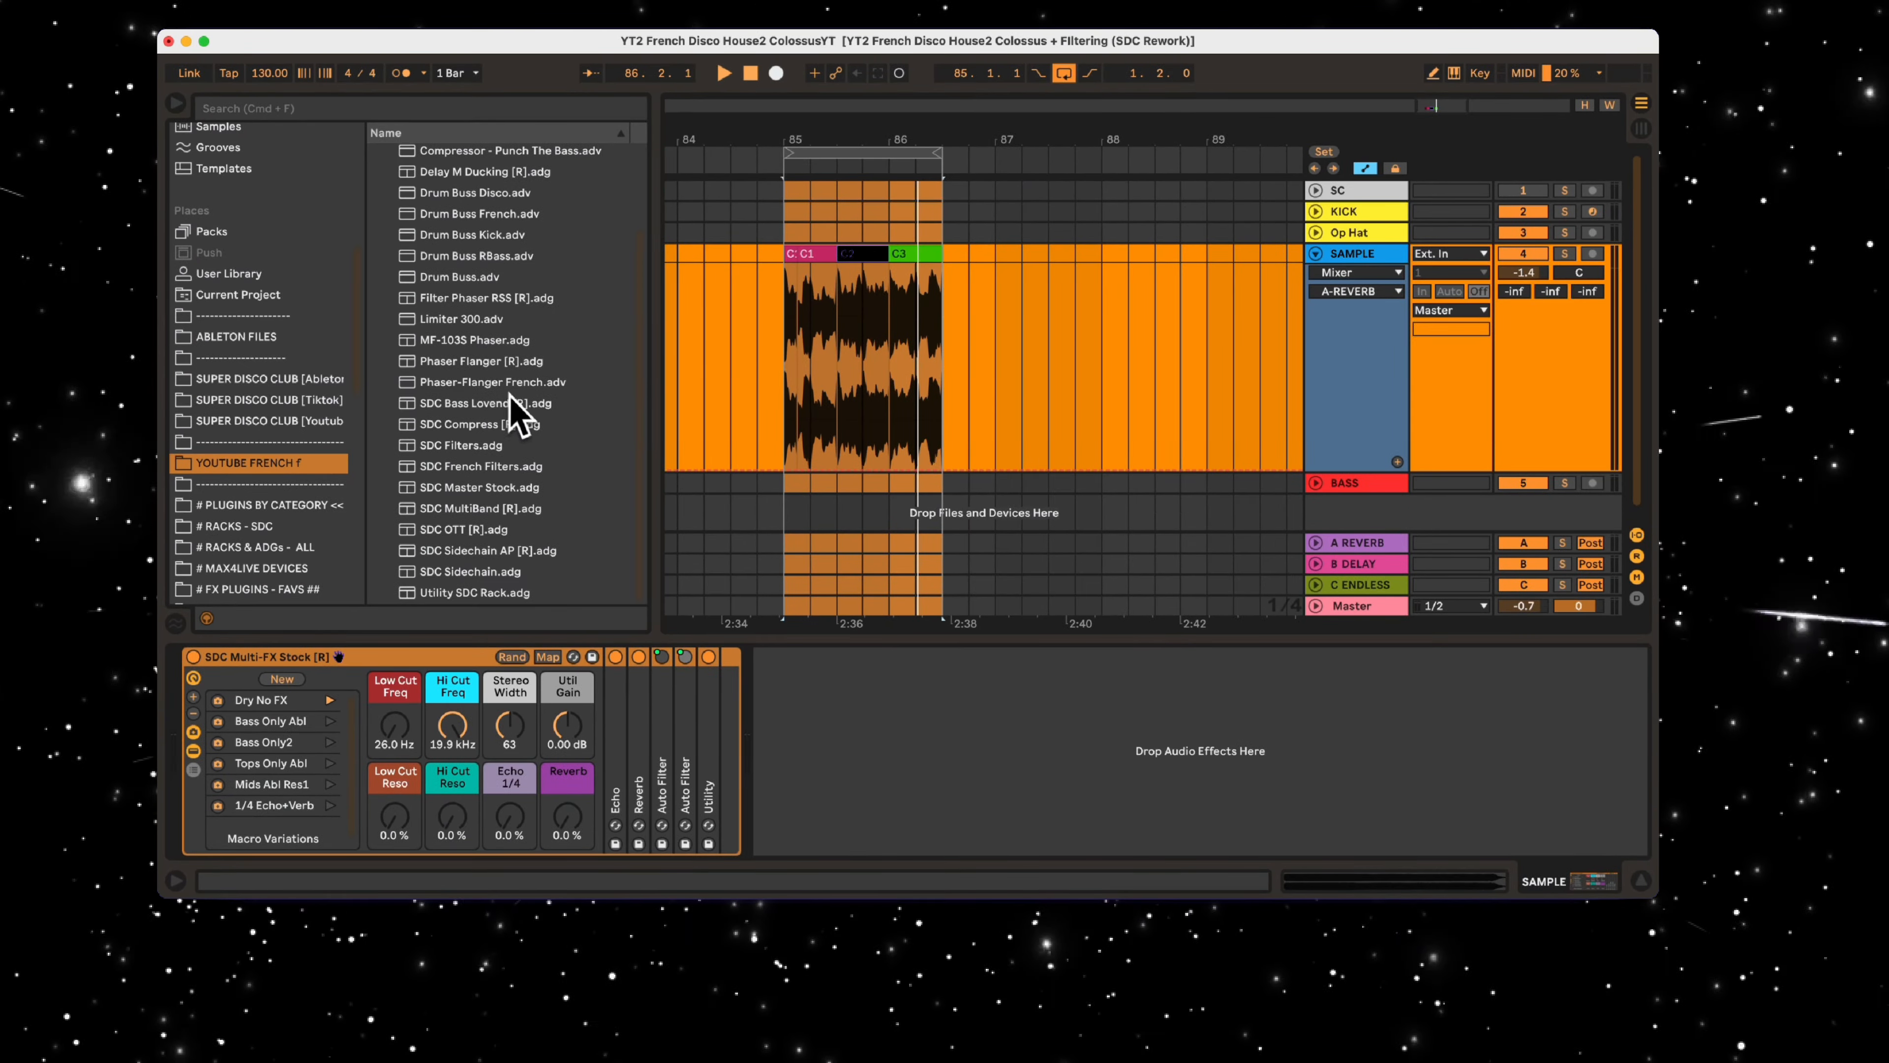
left_click_drag(485, 514, 959, 744)
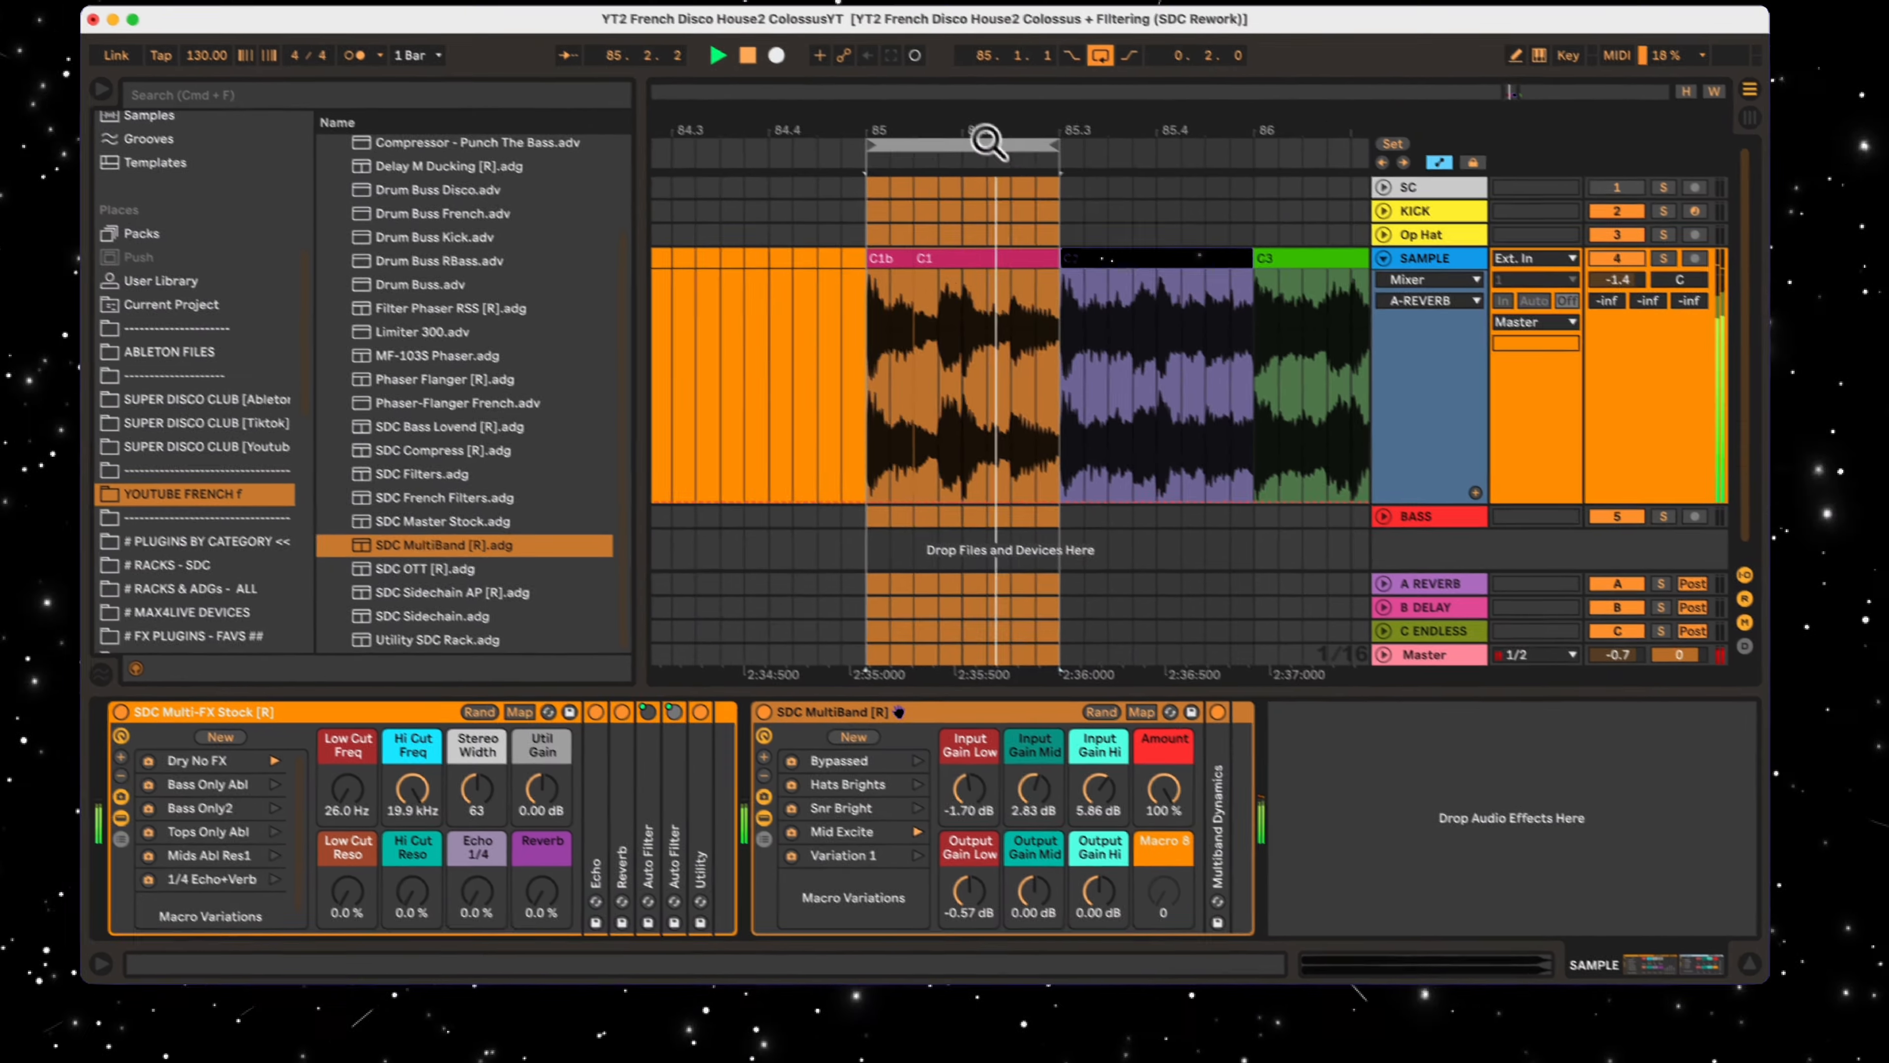
left_click_drag(949, 110, 940, 106)
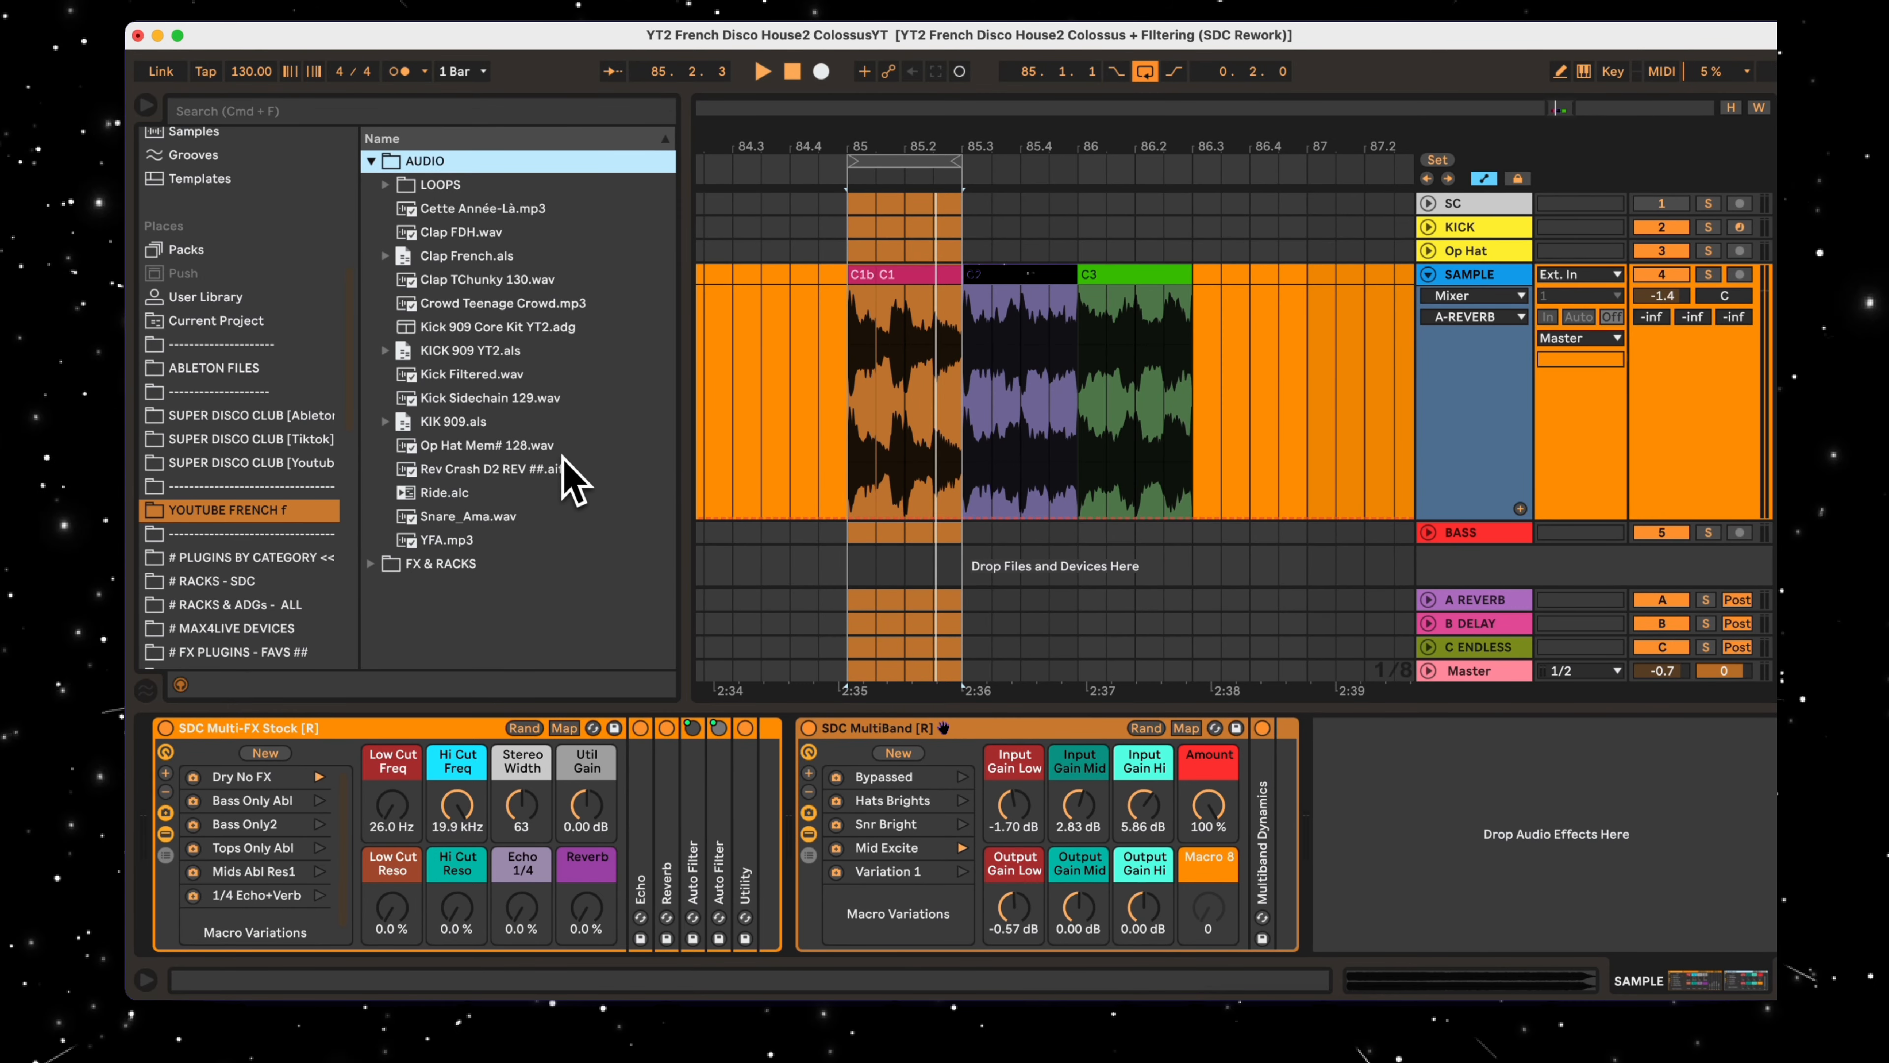
Place Kick Sidechain 129.wav on the SC track starting at bar 85
left_click(479, 400)
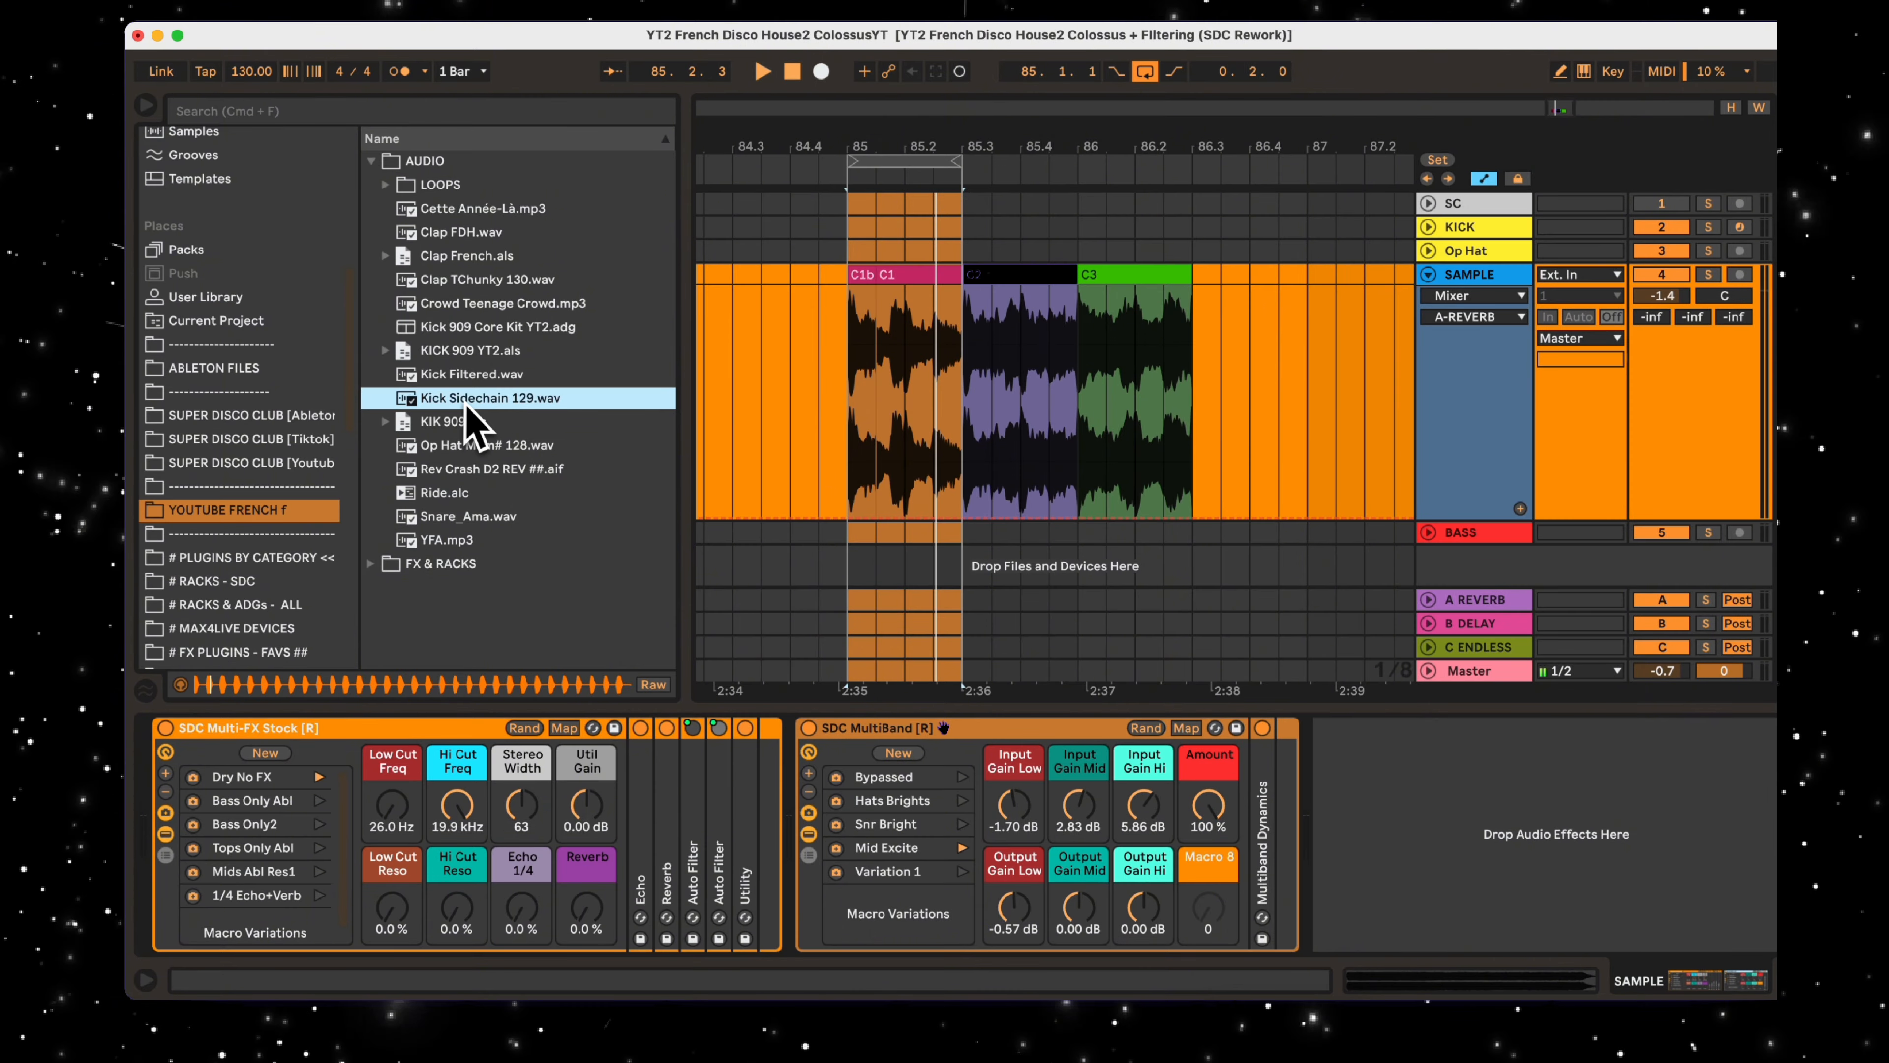
left_click_drag(449, 405, 856, 212)
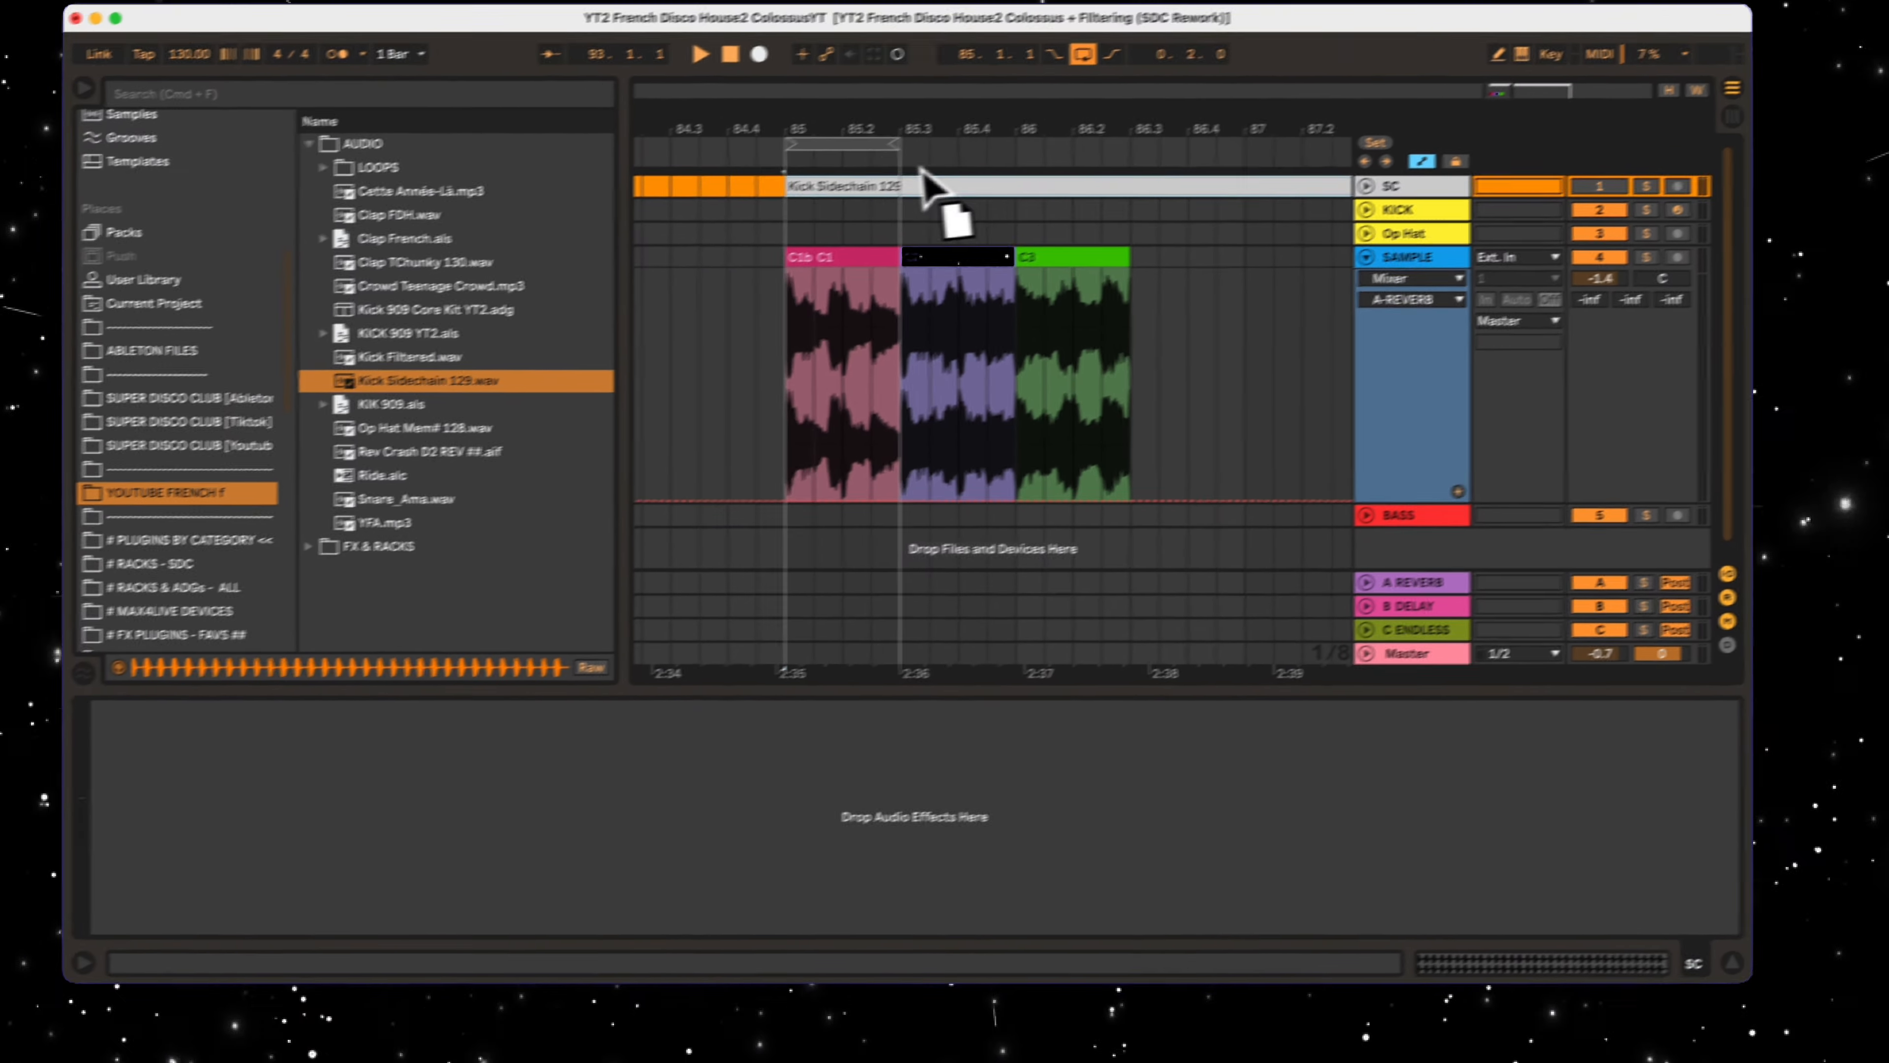
left_click_drag(818, 210, 822, 212)
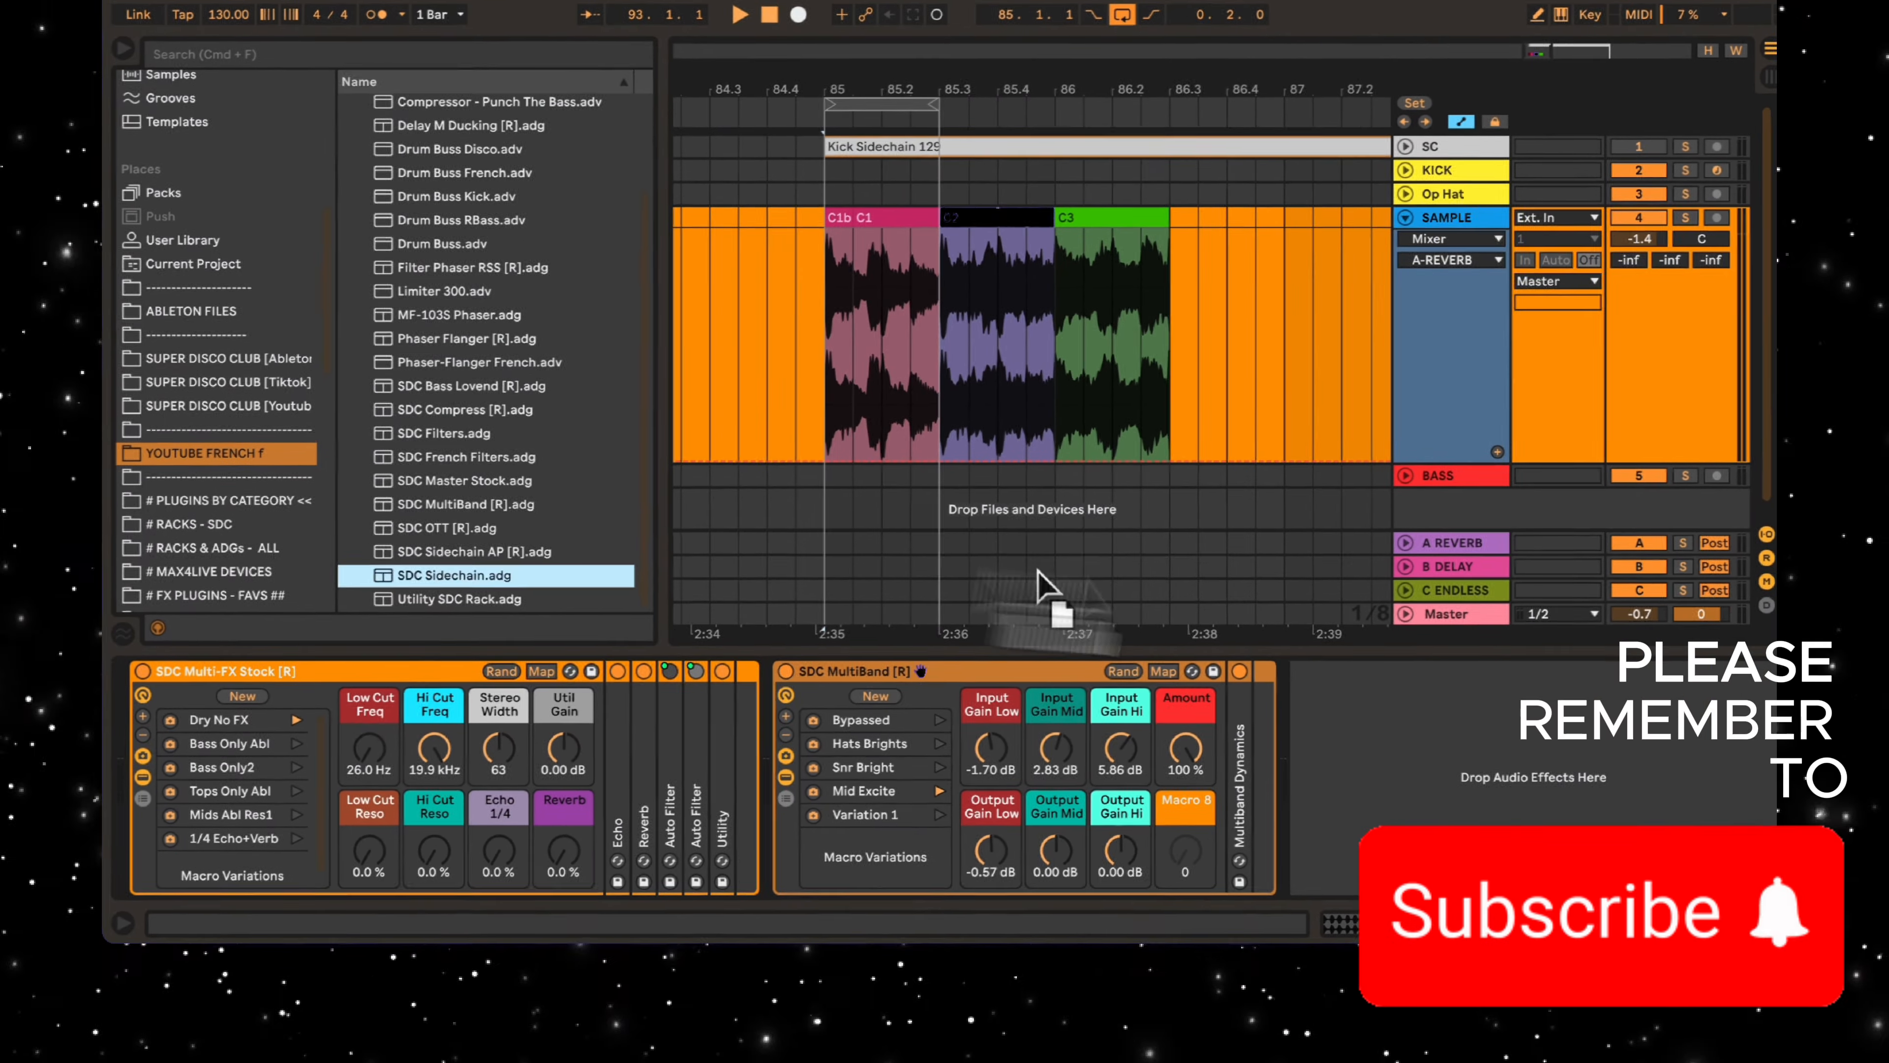
Add the SDC Sidechain rack to the SAMPLE track and set its compressor's sidechain source to SC
left_click_drag(1042, 588, 1252, 717)
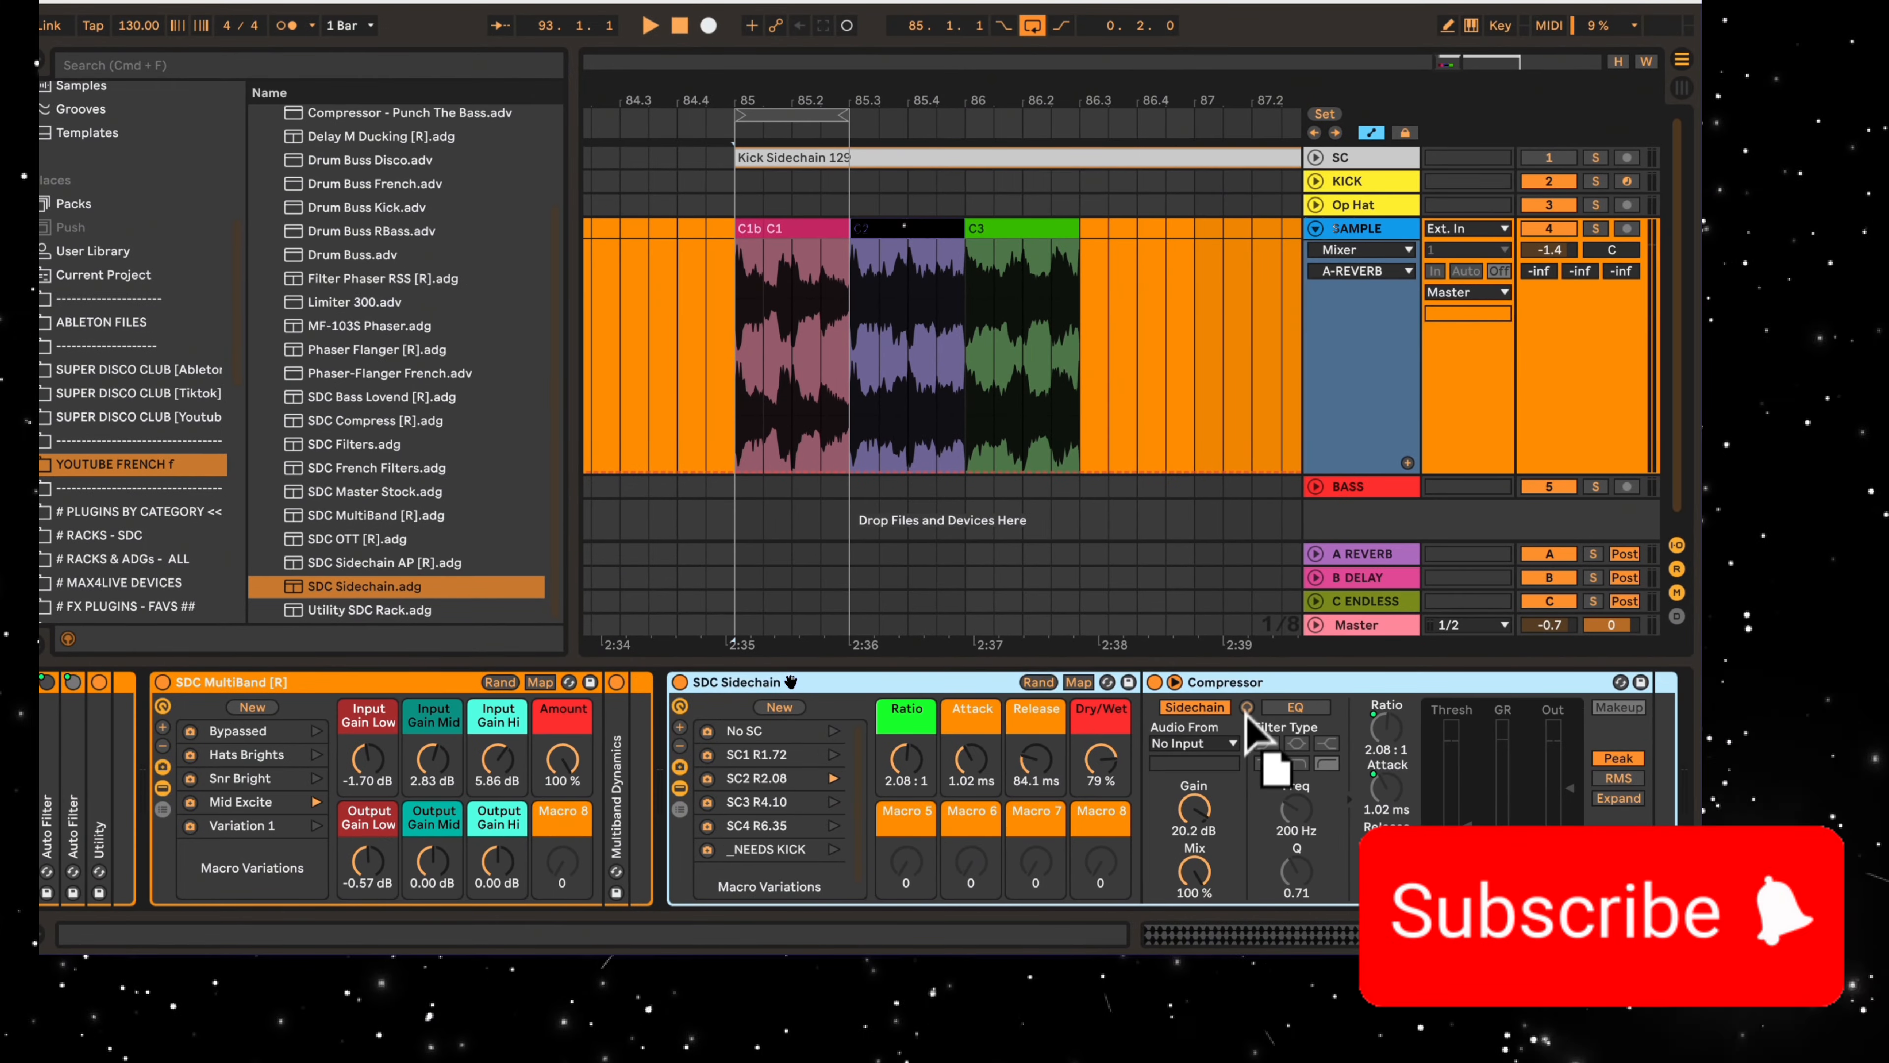
left_click(1225, 744)
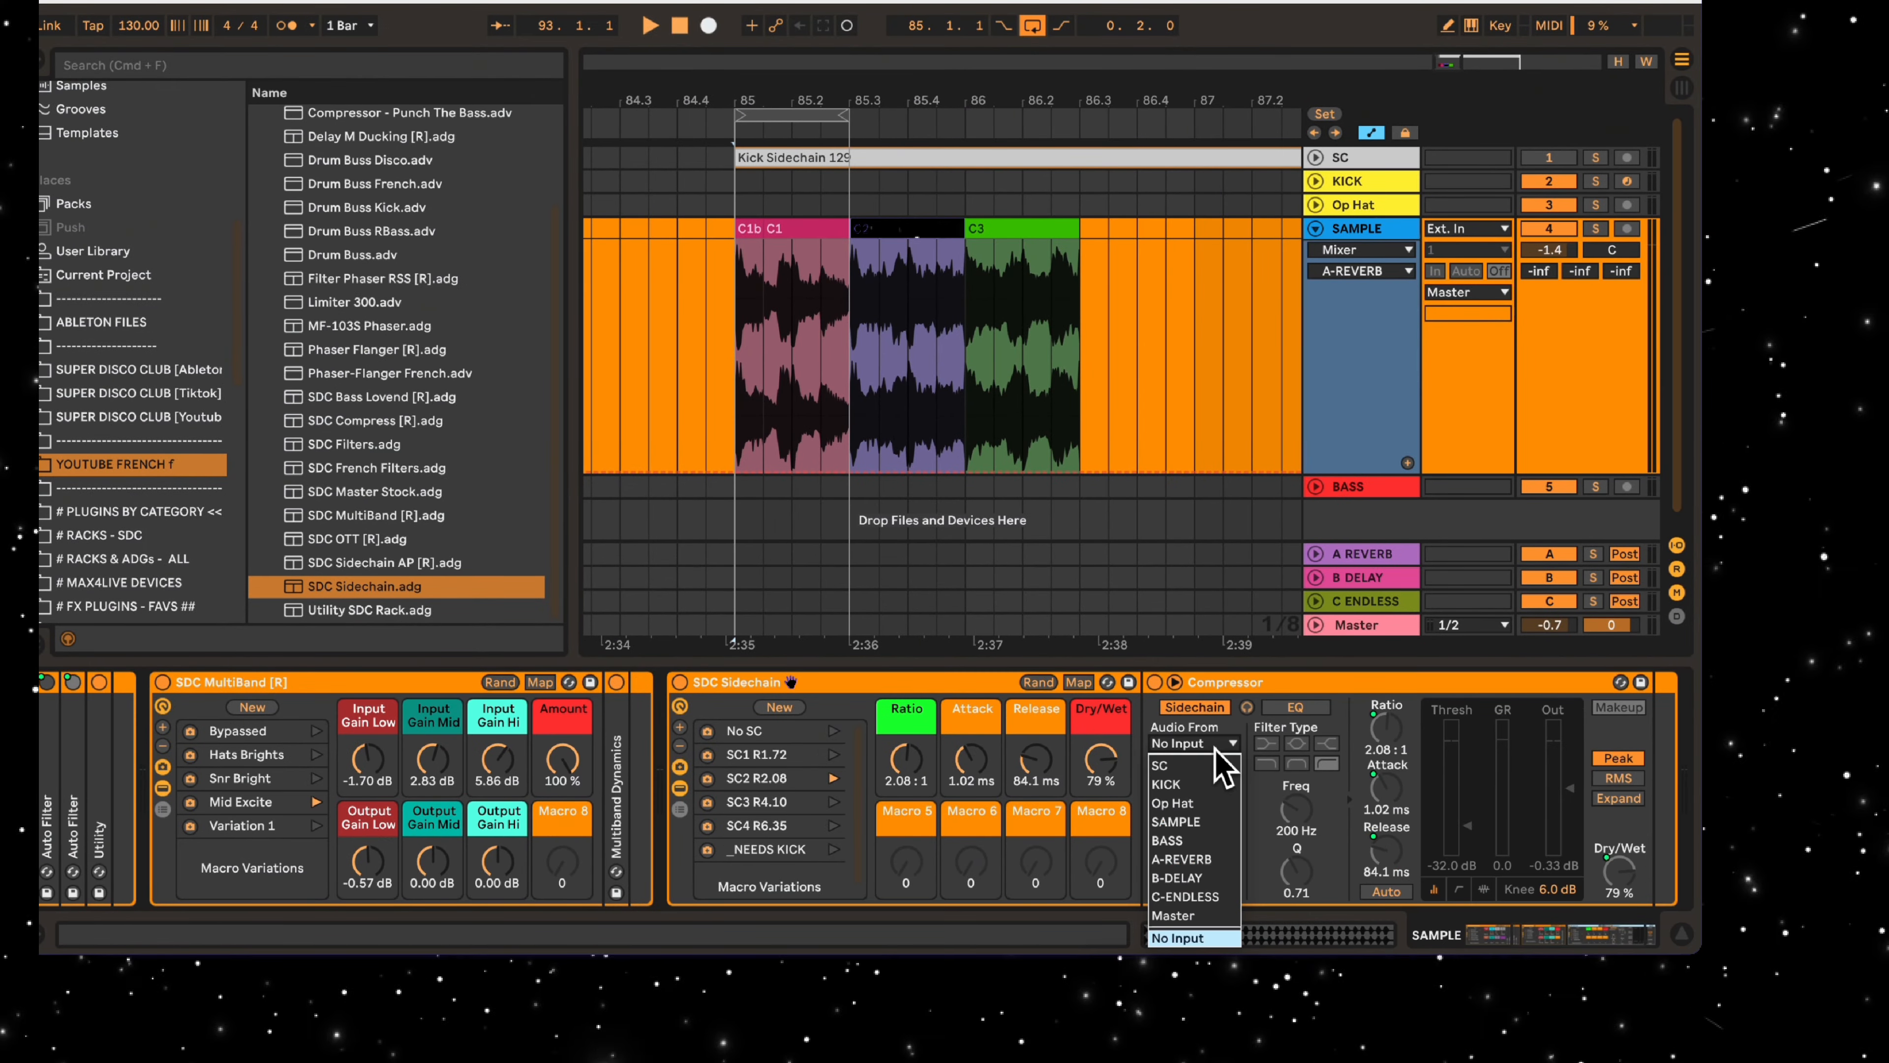
left_click(1208, 767)
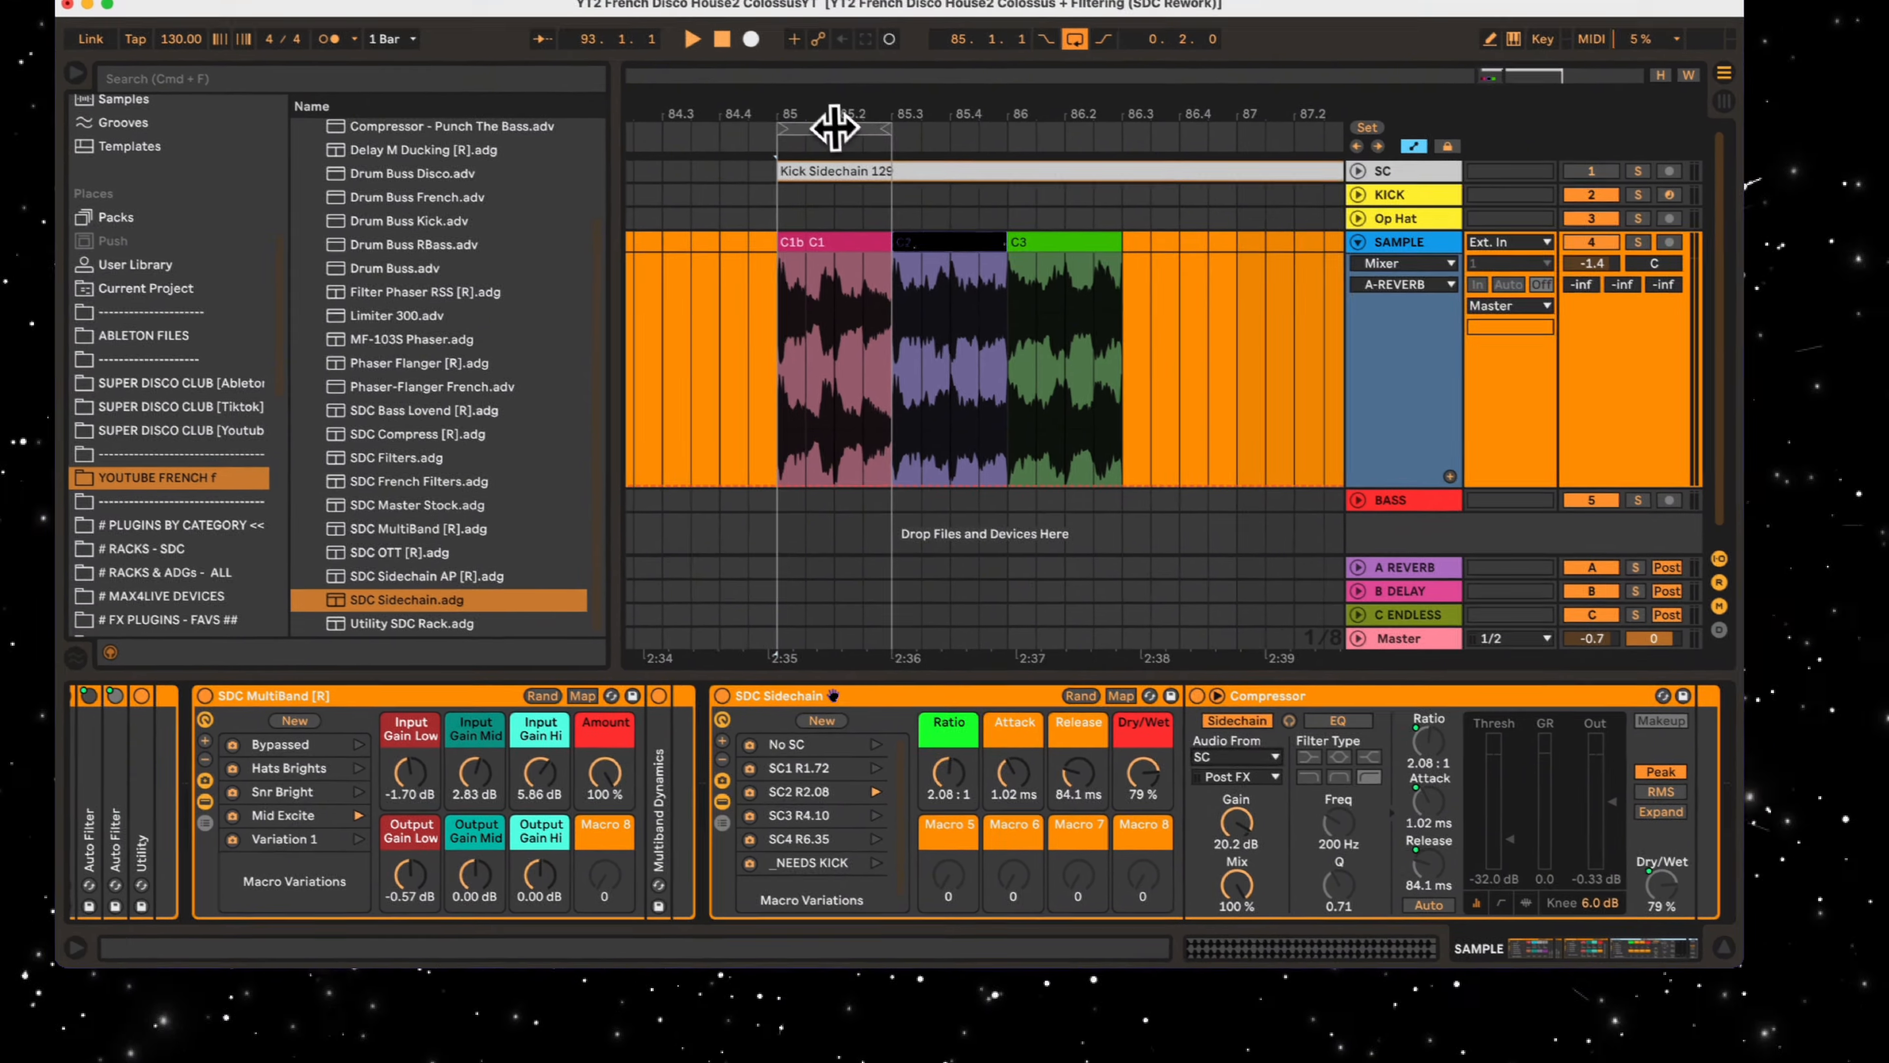
Play the C1 loop and compare it with the SDC Sidechain rack switched off and on
left_click(792, 114)
key("space")
left_click_drag(790, 99, 785, 84)
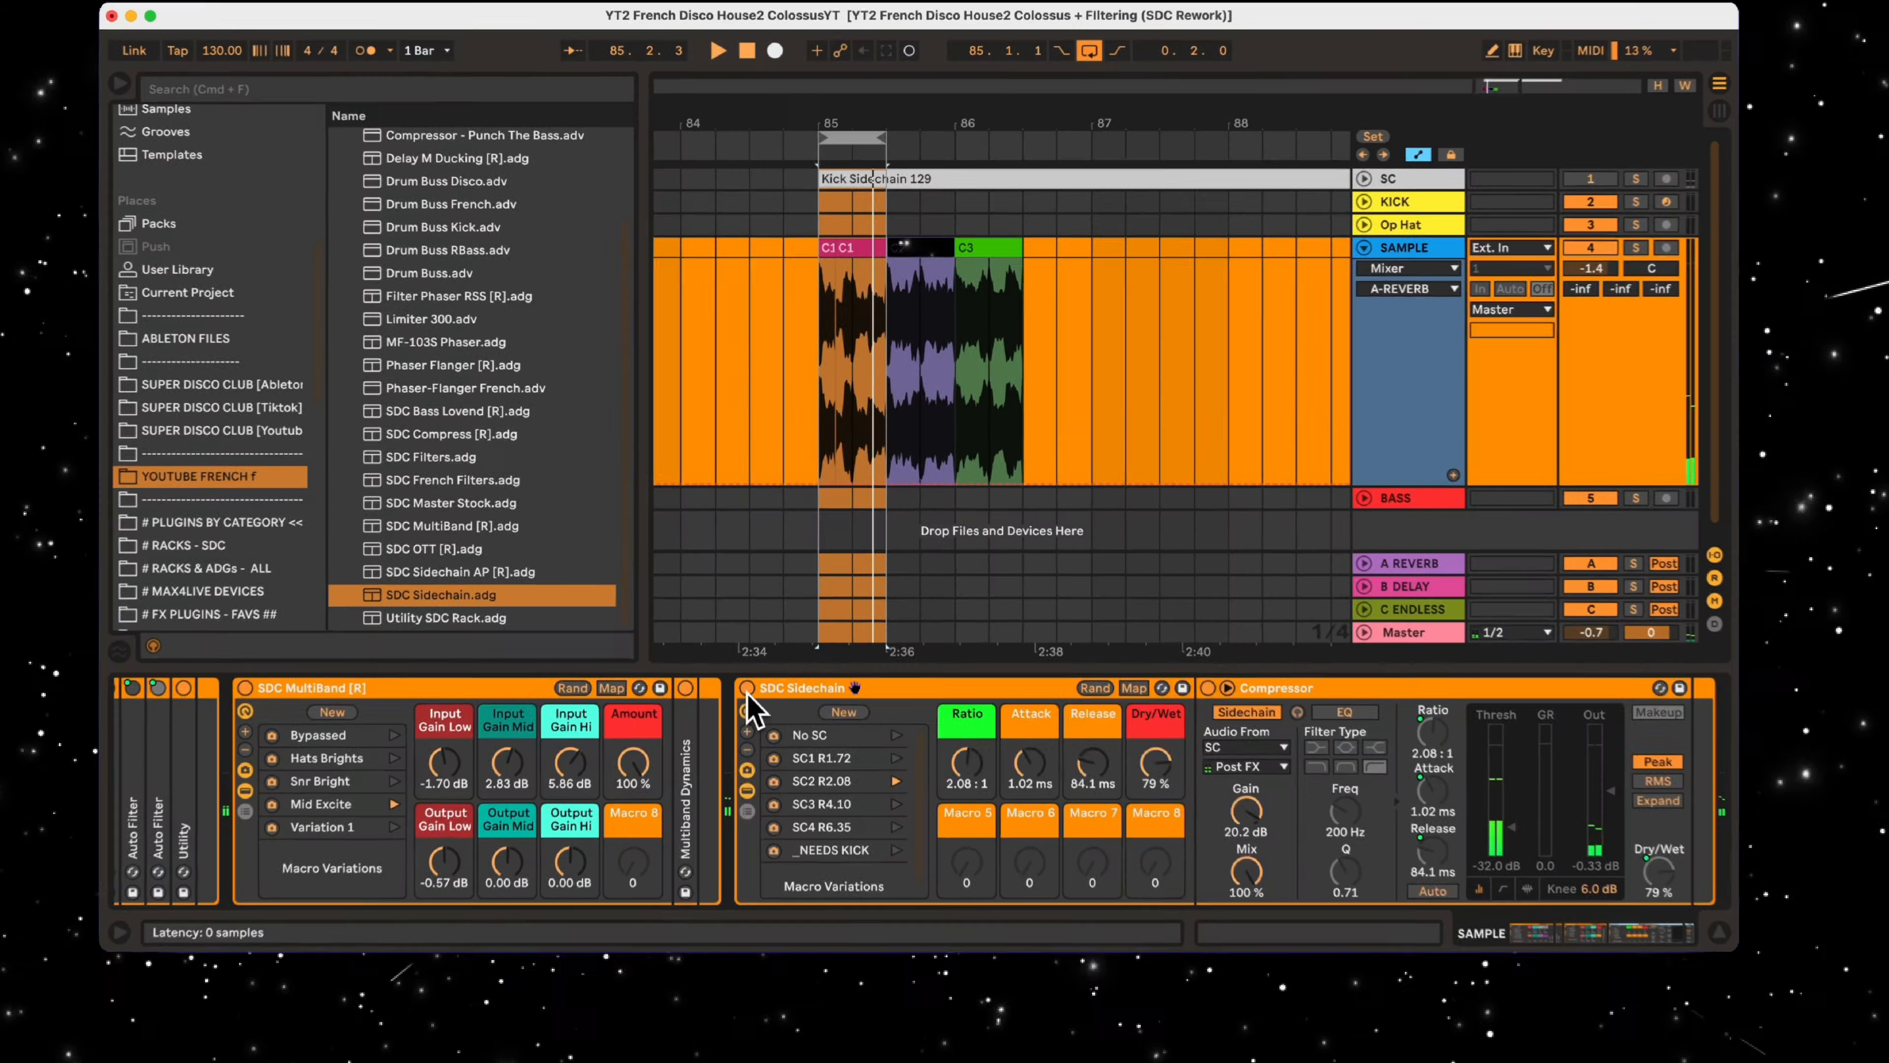
left_click(747, 688)
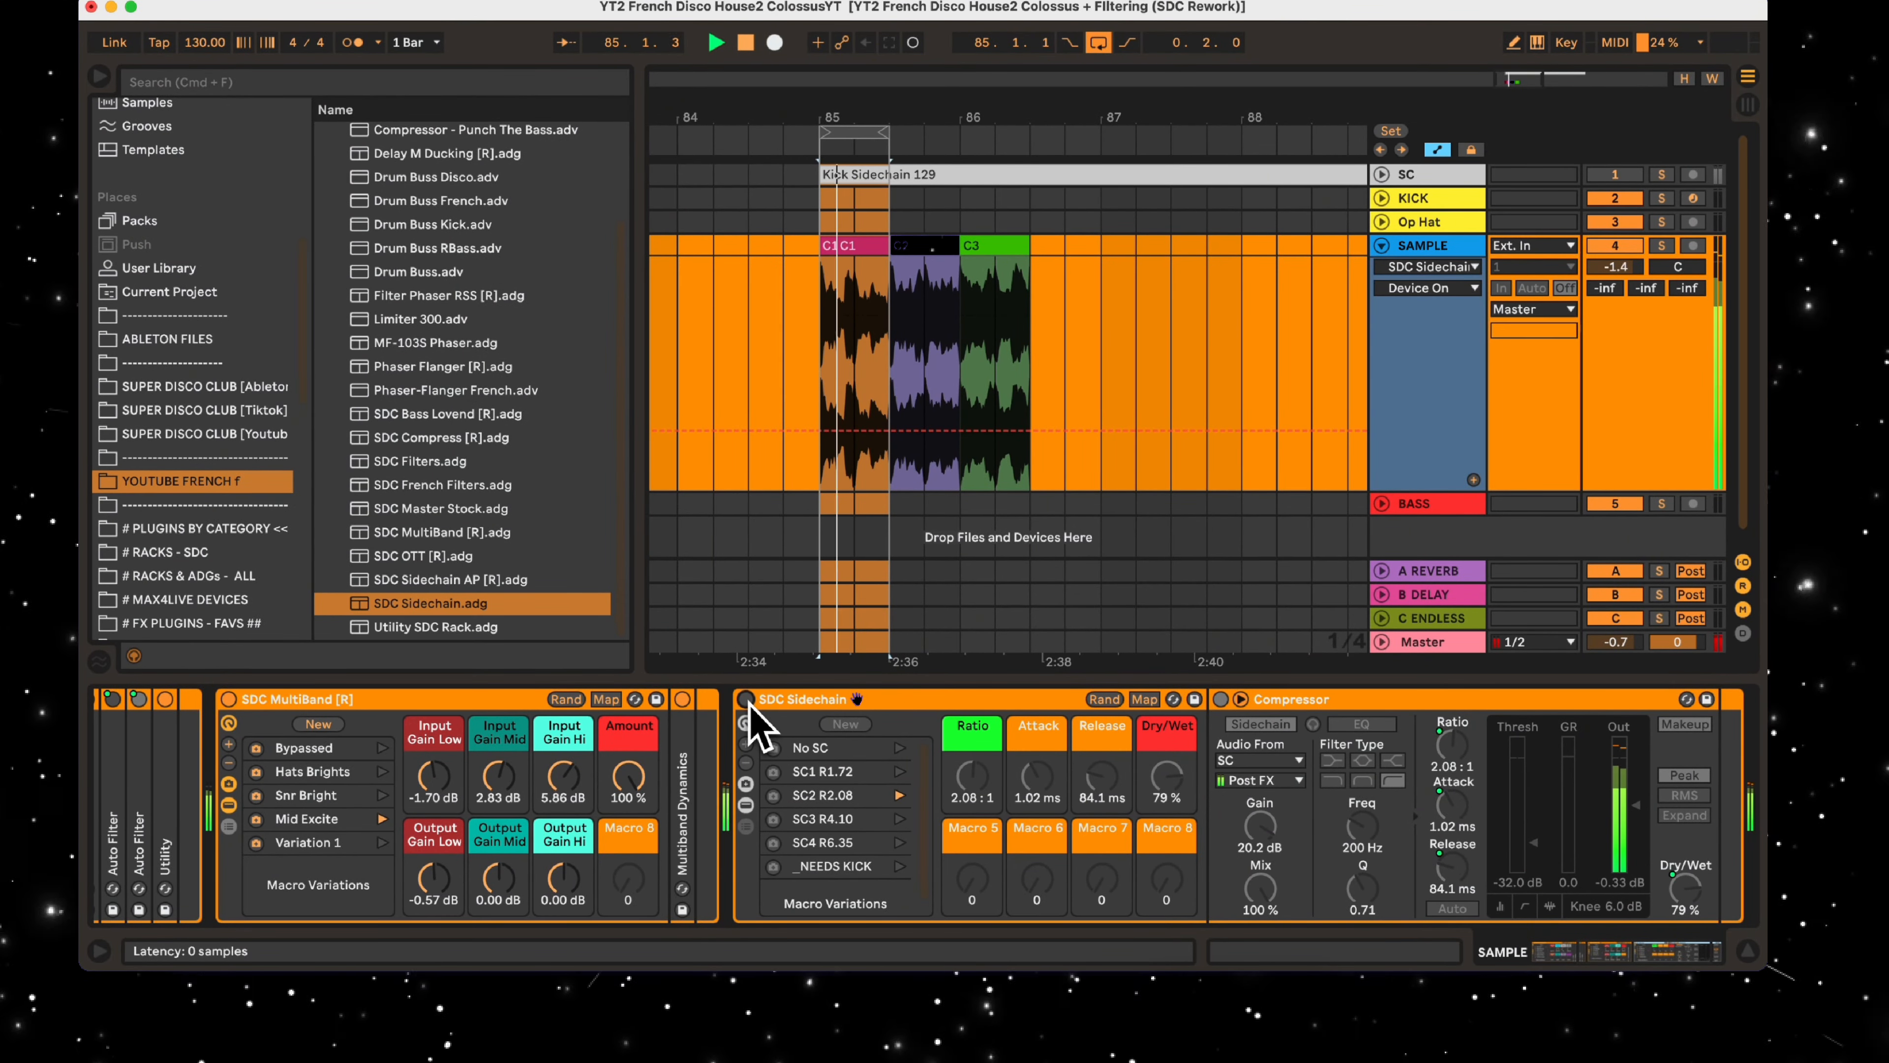
left_click(746, 700)
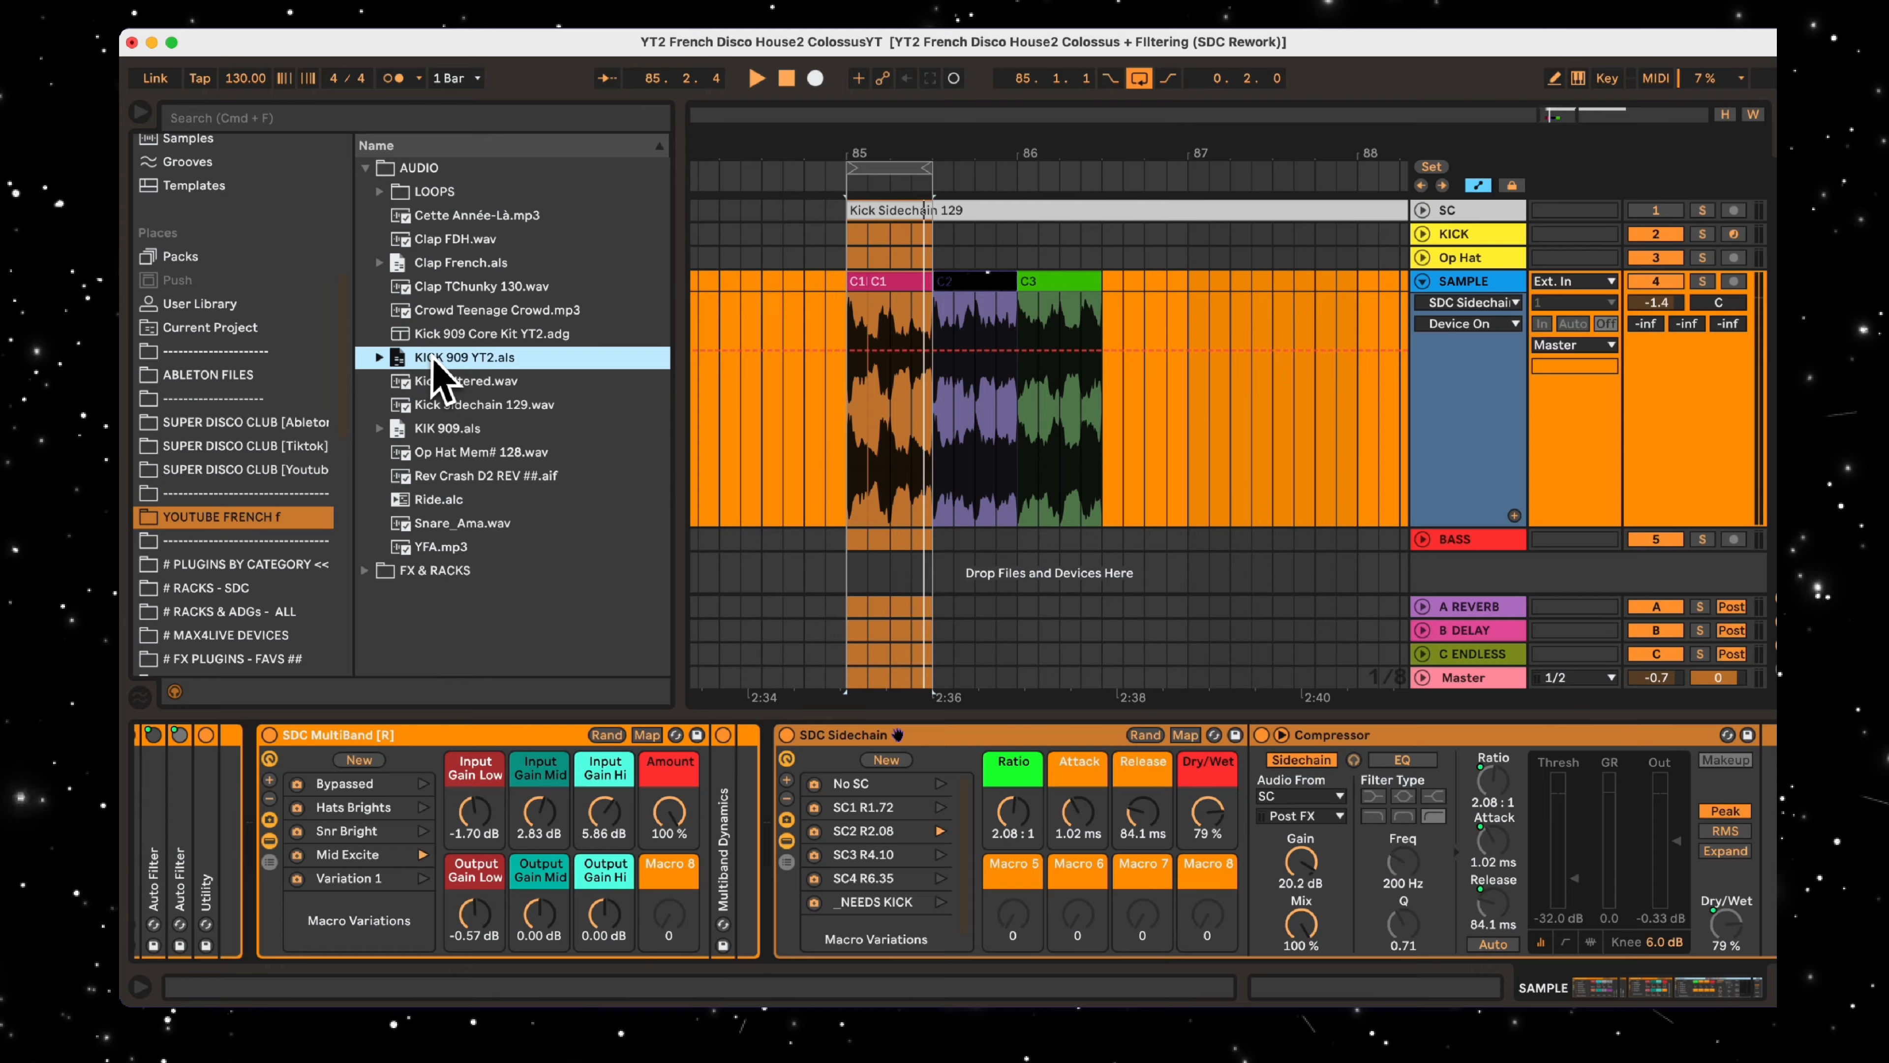
Load KICK 909 YT2.als onto the kick track and audition the kick with the C1 chop looped at bar 25
left_click_drag(435, 372, 1465, 260)
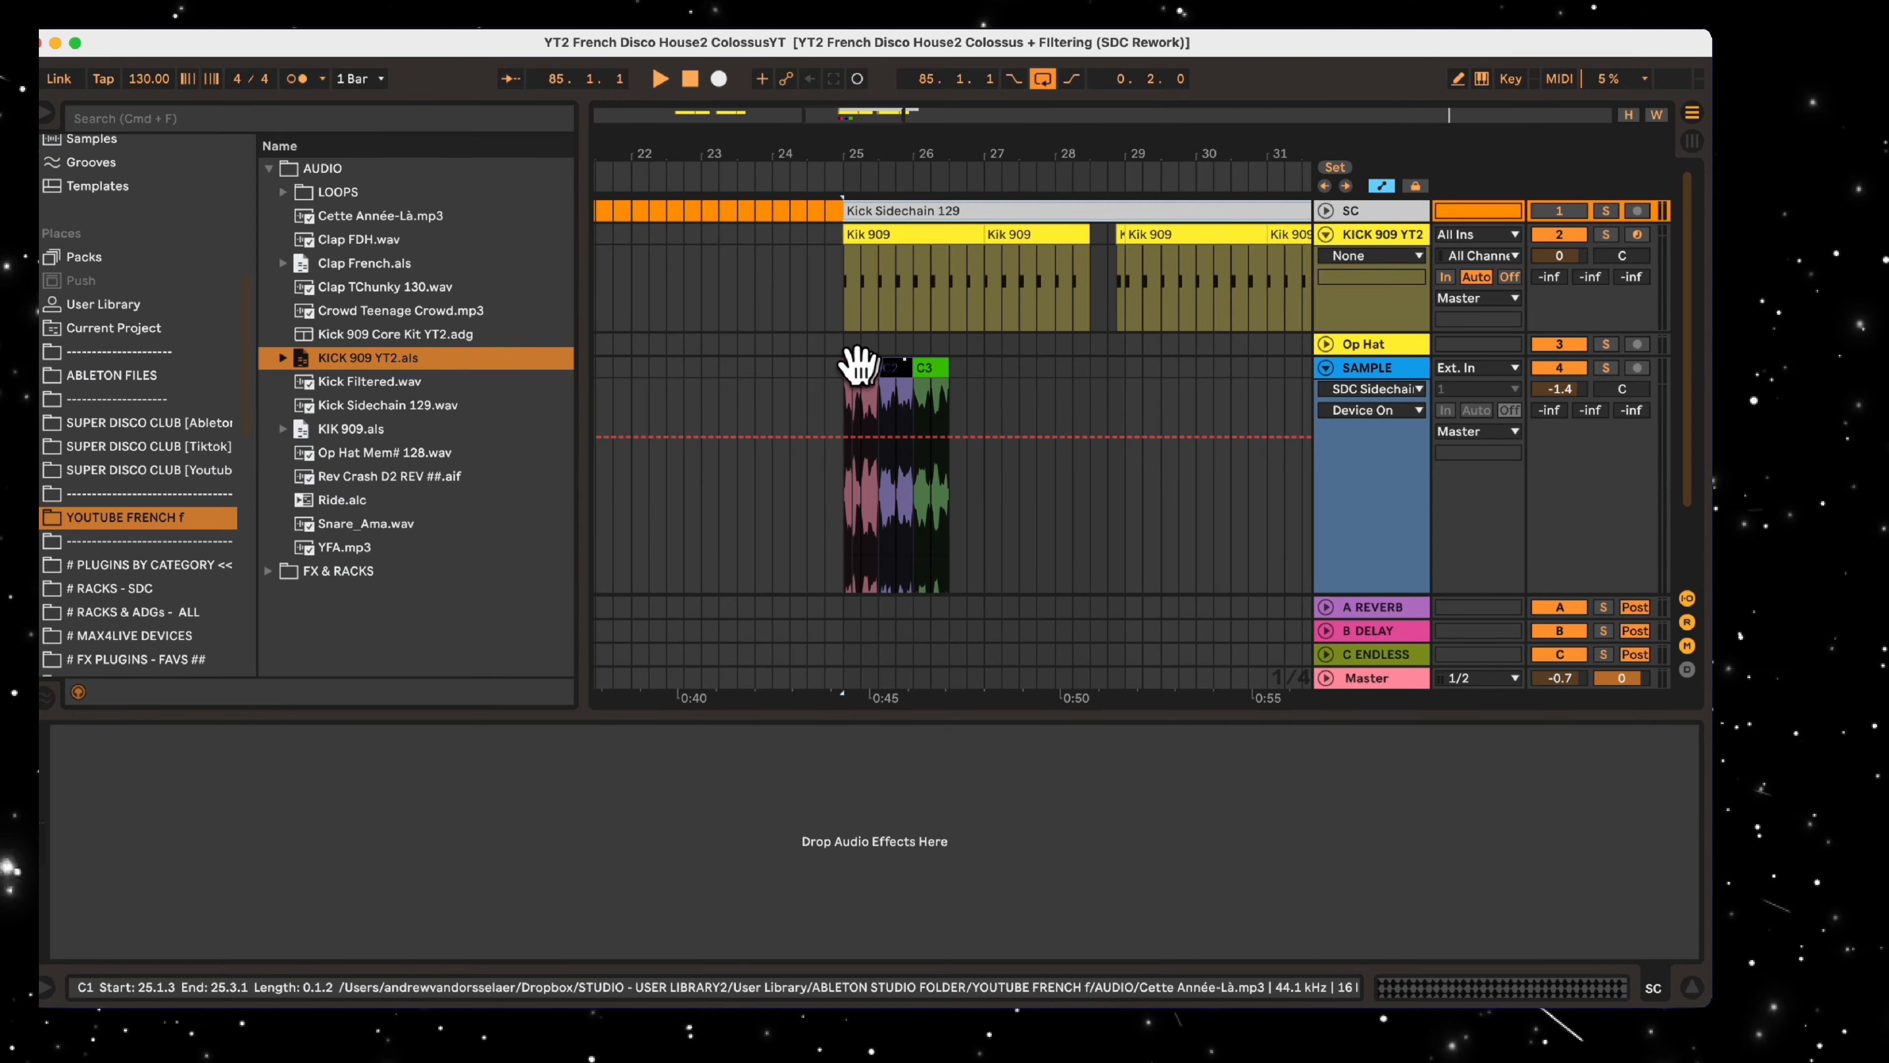
left_click(859, 370)
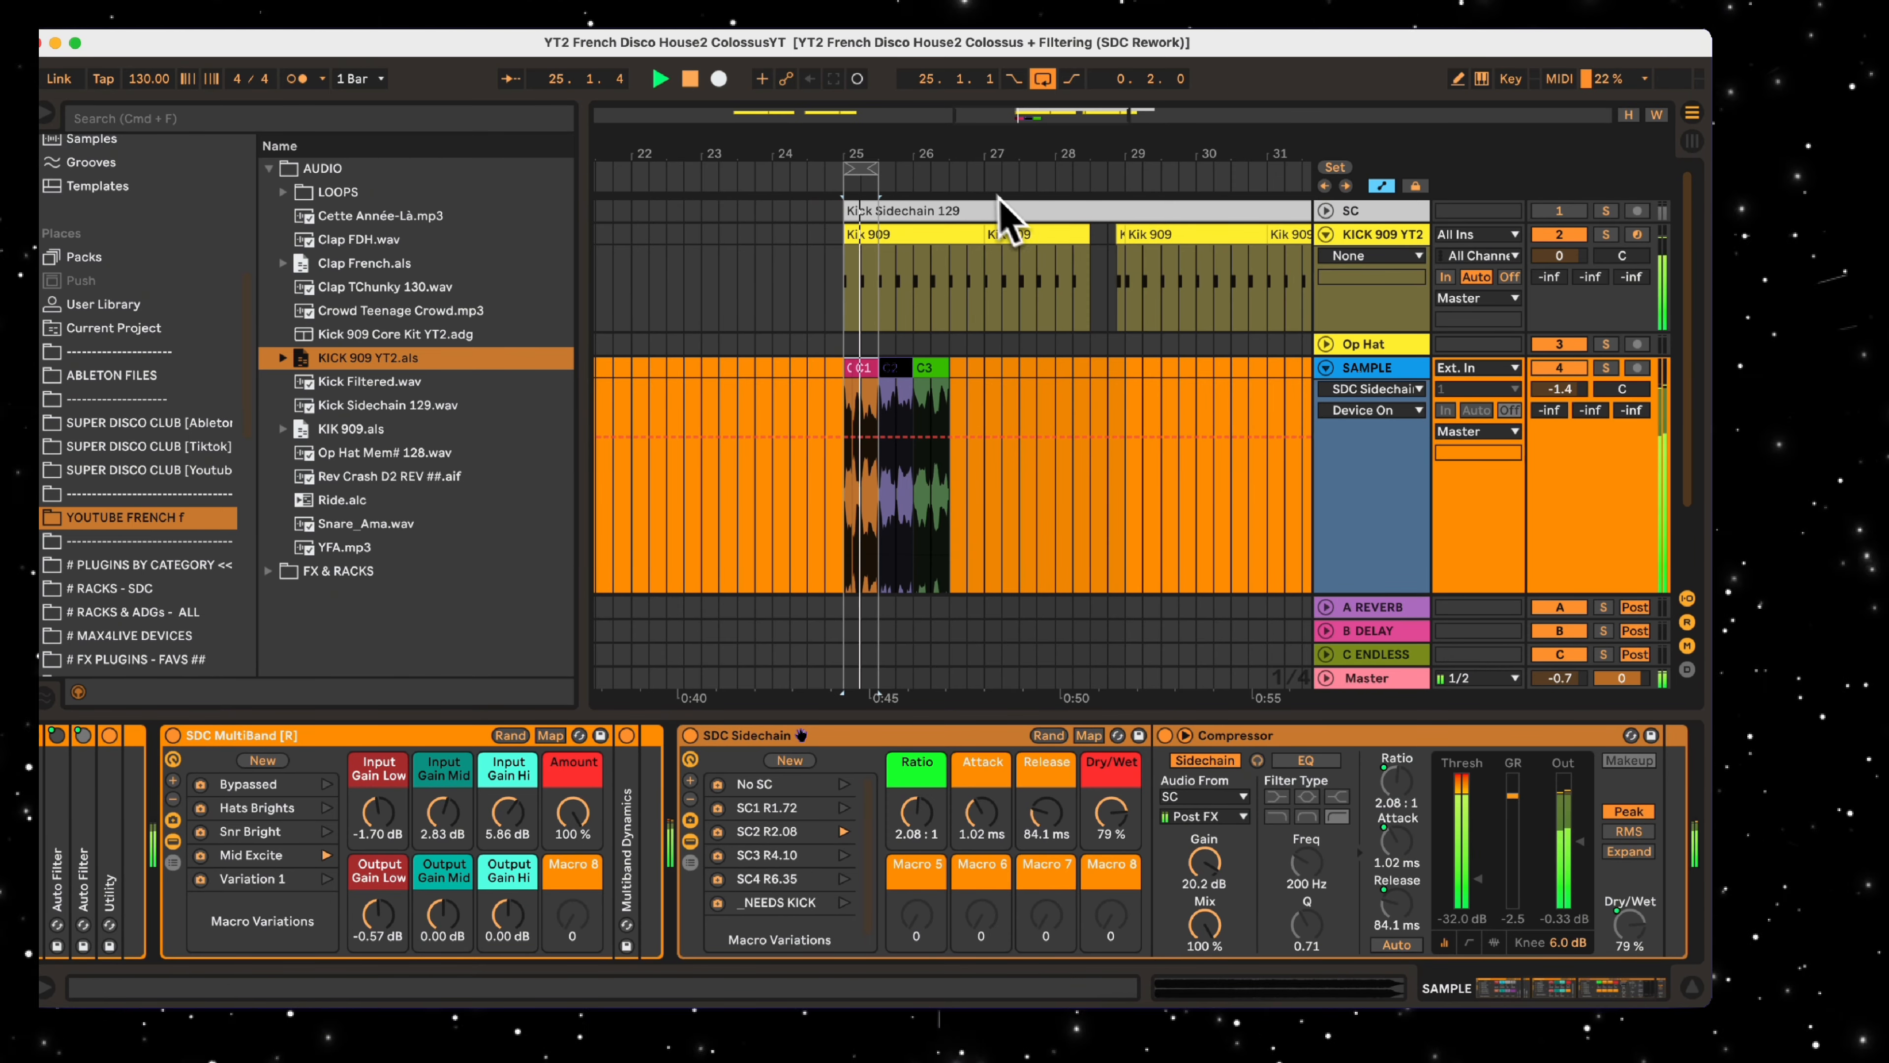
mouse_move(866, 157)
left_mouse_down()
mouse_move(978, 165)
mouse_move(833, 152)
left_mouse_up()
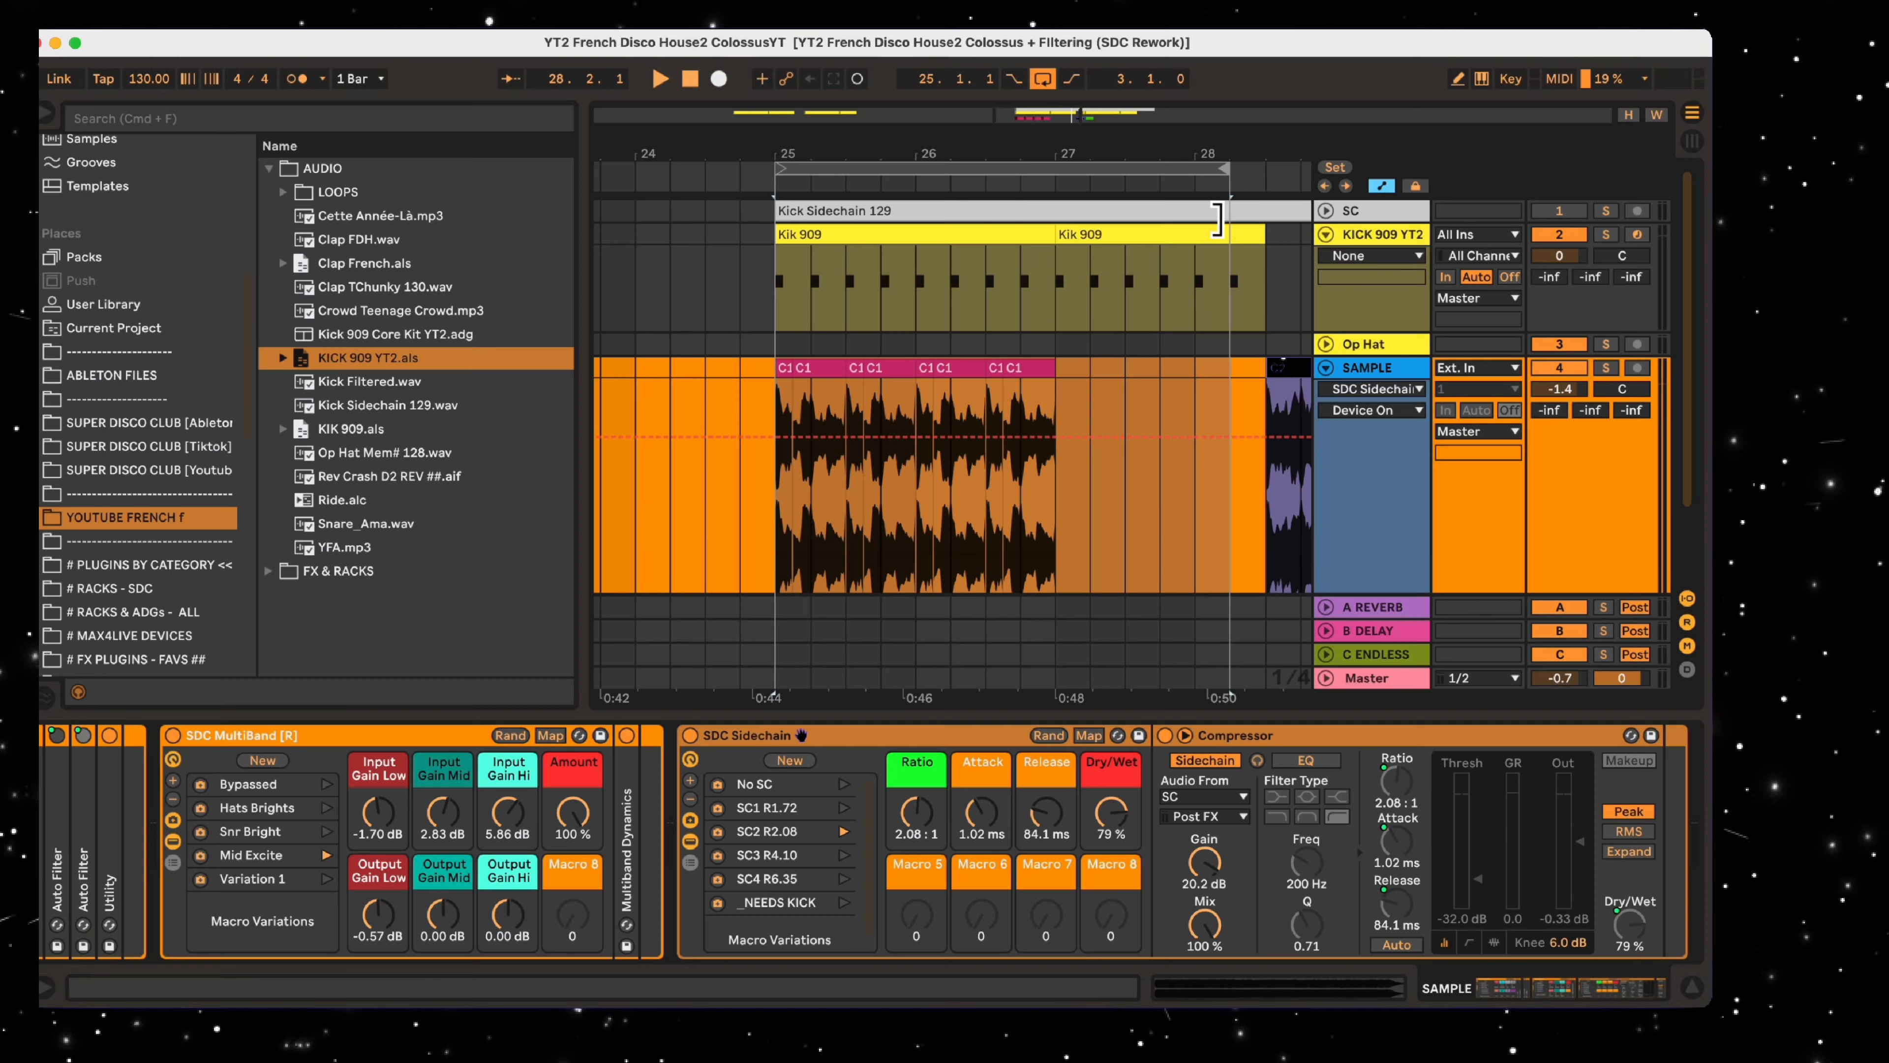
Set a four-bar loop from bar 25, fill it with six C1 chops followed by two C3 chops, and audition it
left_click_drag(1218, 221, 1160, 162)
left_click(848, 366)
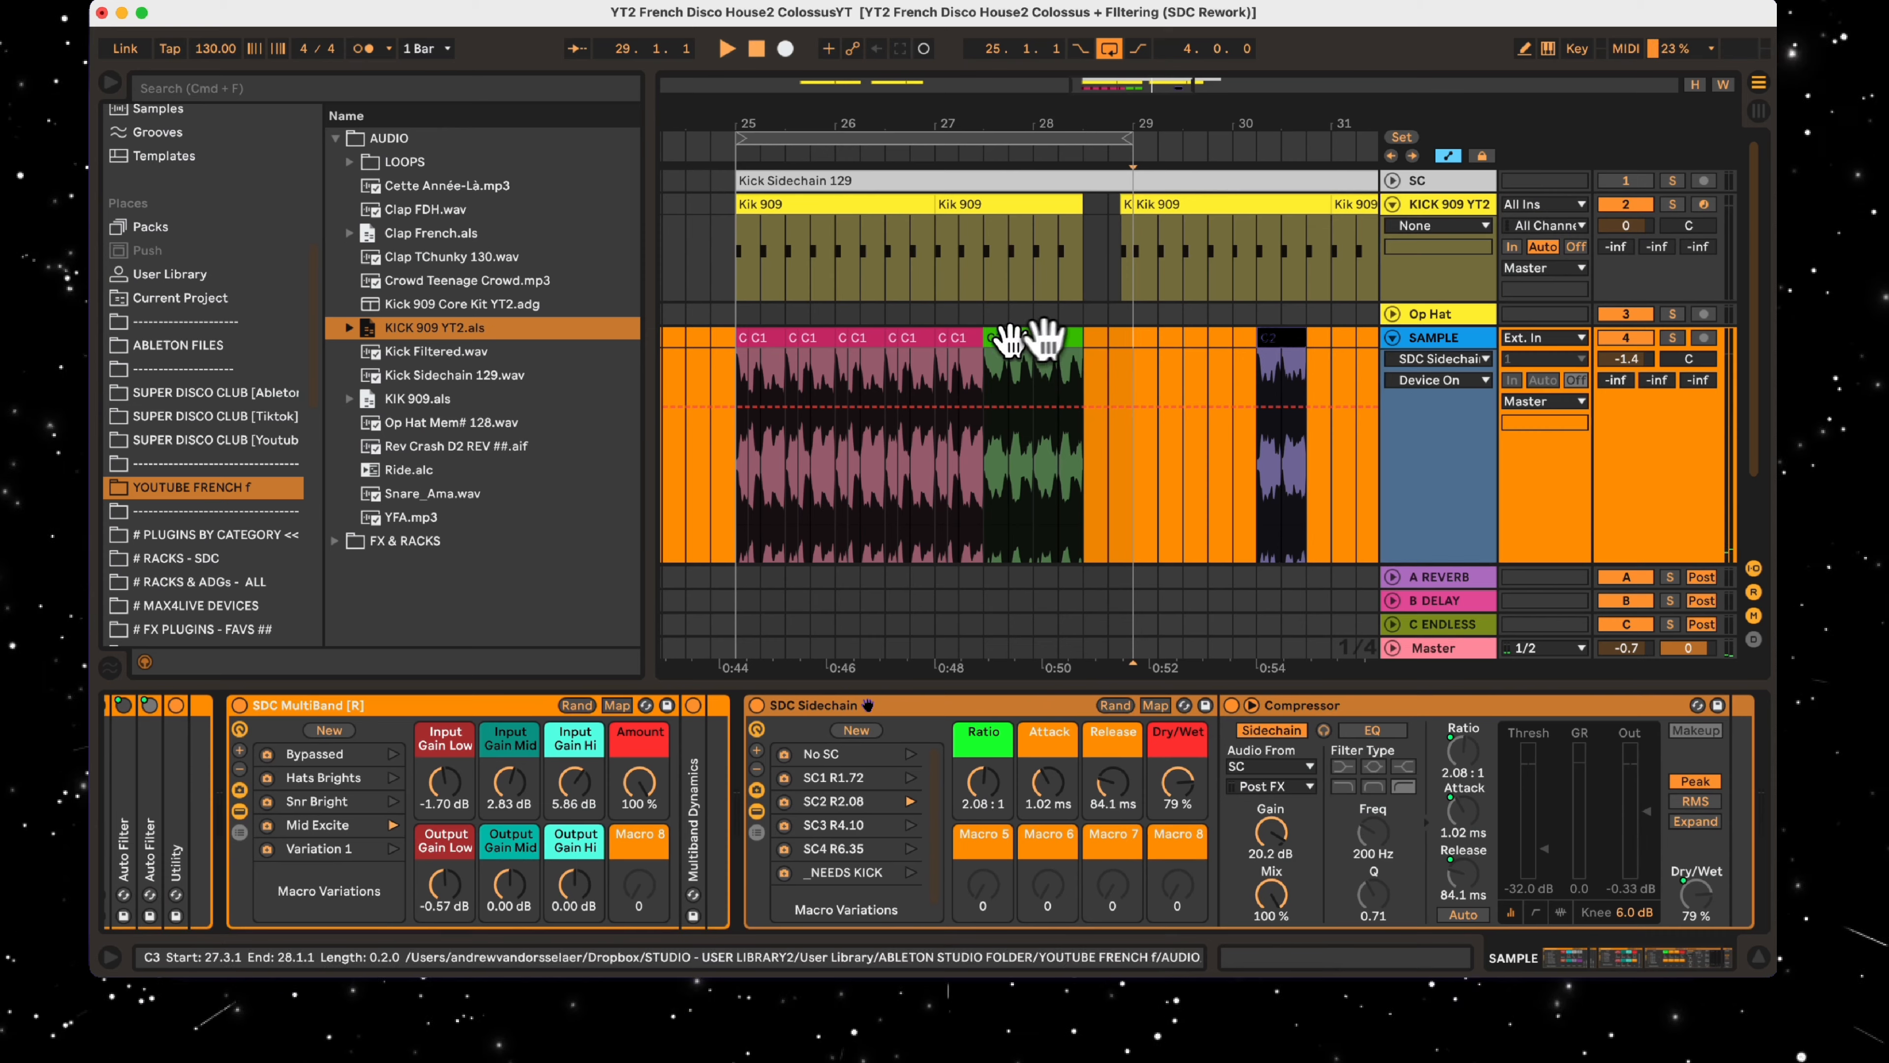
left_click_drag(1025, 335, 941, 350)
key("super+d")
left_click(1058, 338)
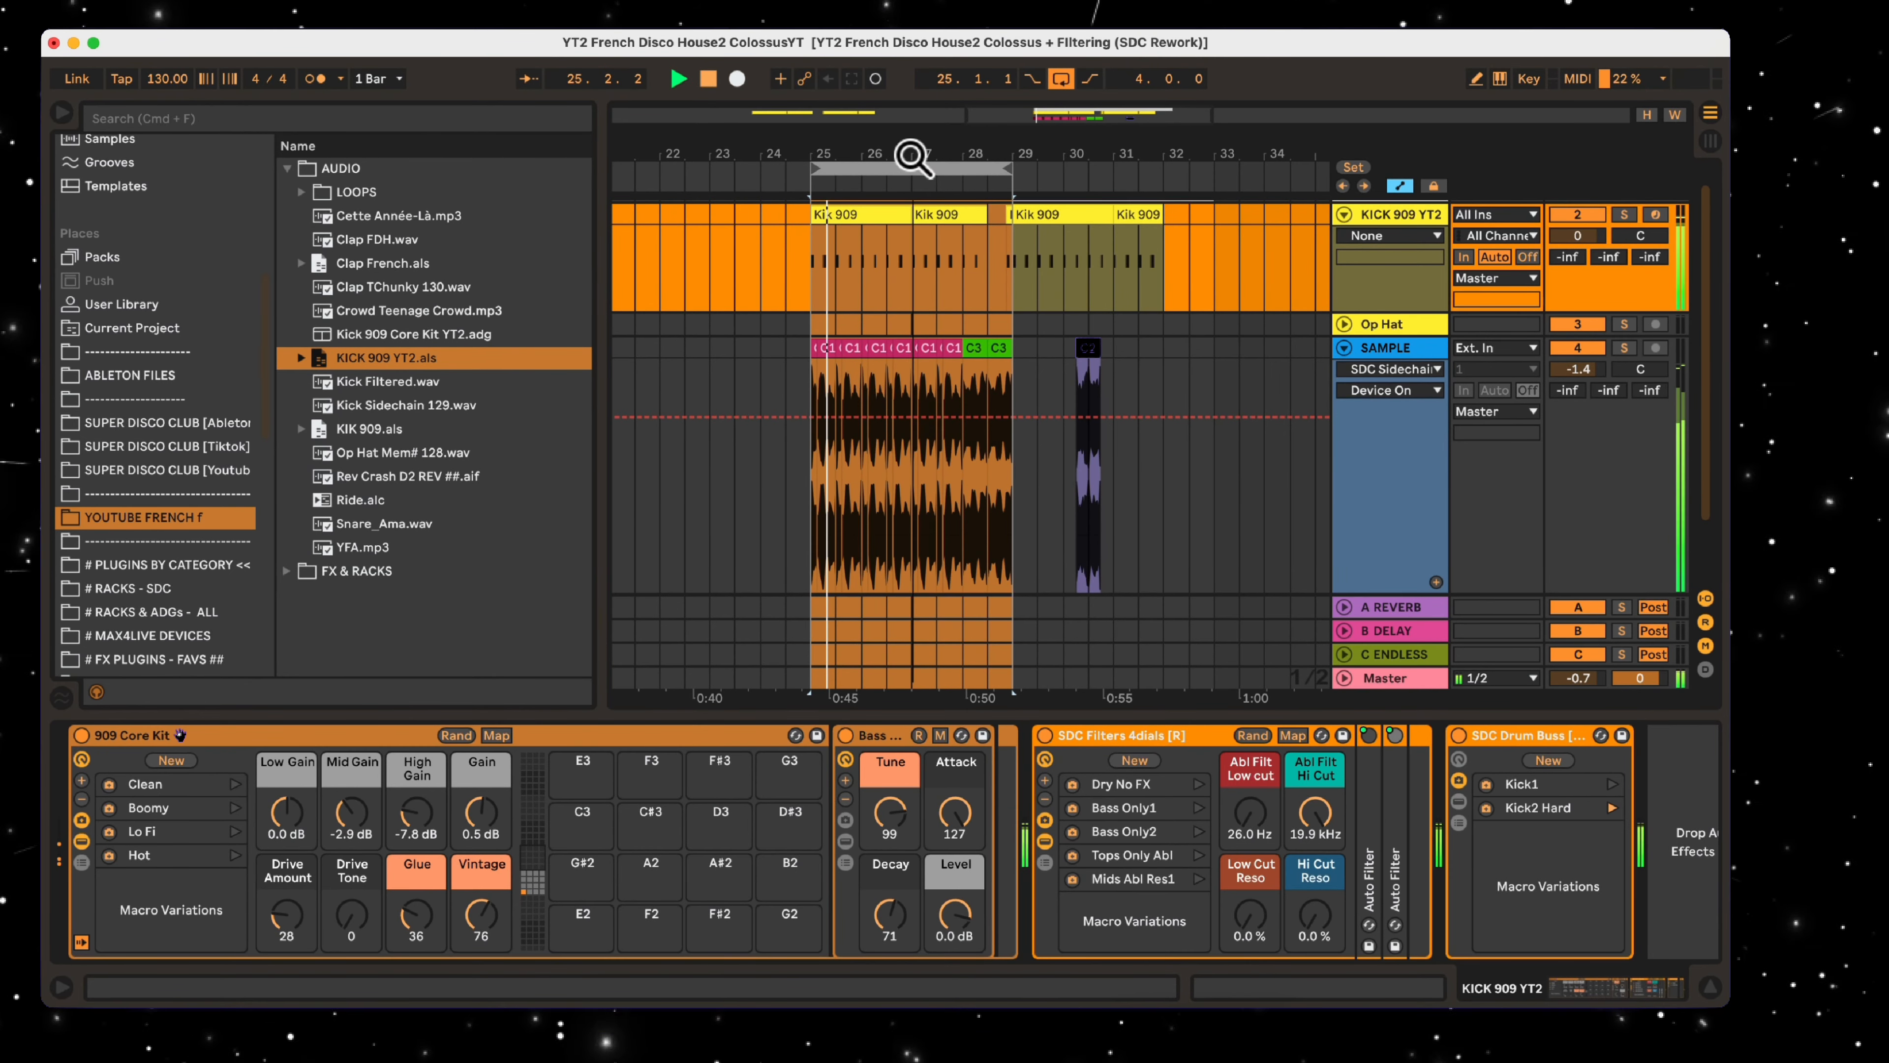
left_click_drag(912, 157, 945, 160)
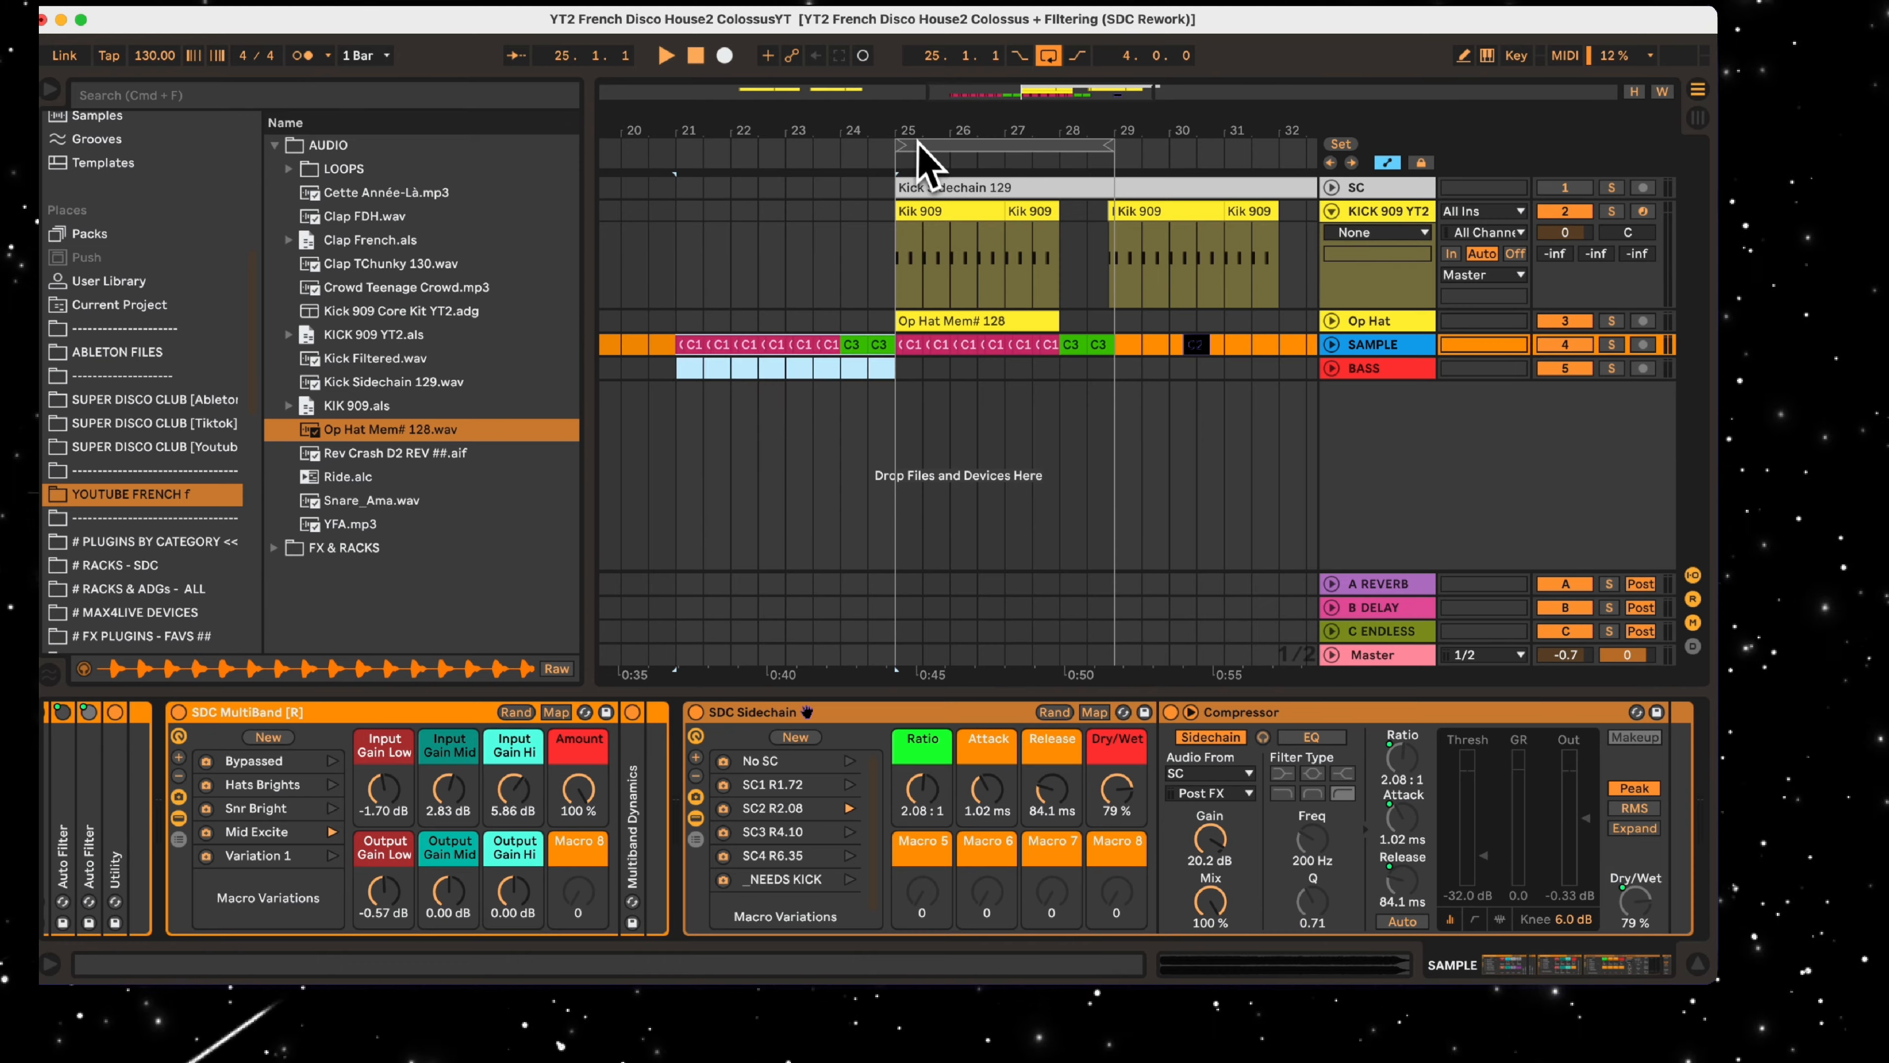
Set the loop to eight bars from bar 21, play it, and unfold the SAMPLE track
left_click(920, 149)
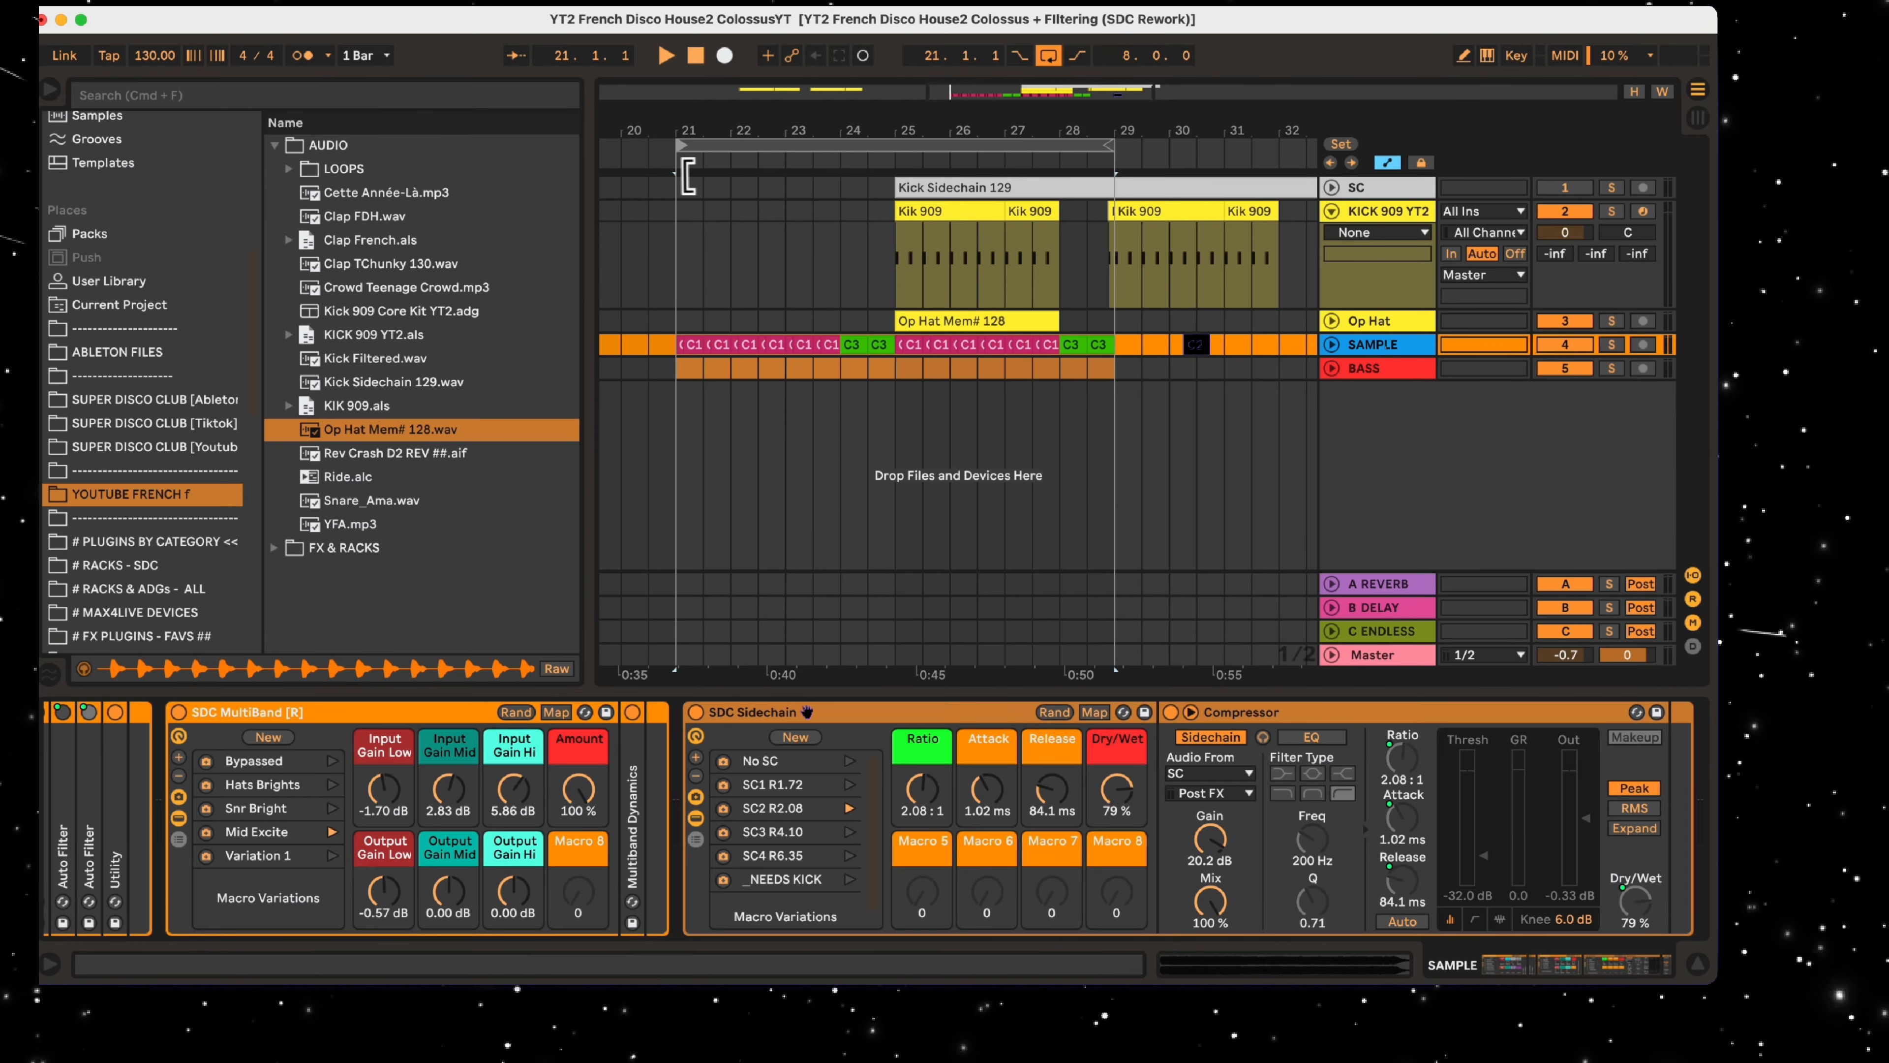
key("space")
left_click_drag(840, 136, 844, 130)
left_click(1332, 346)
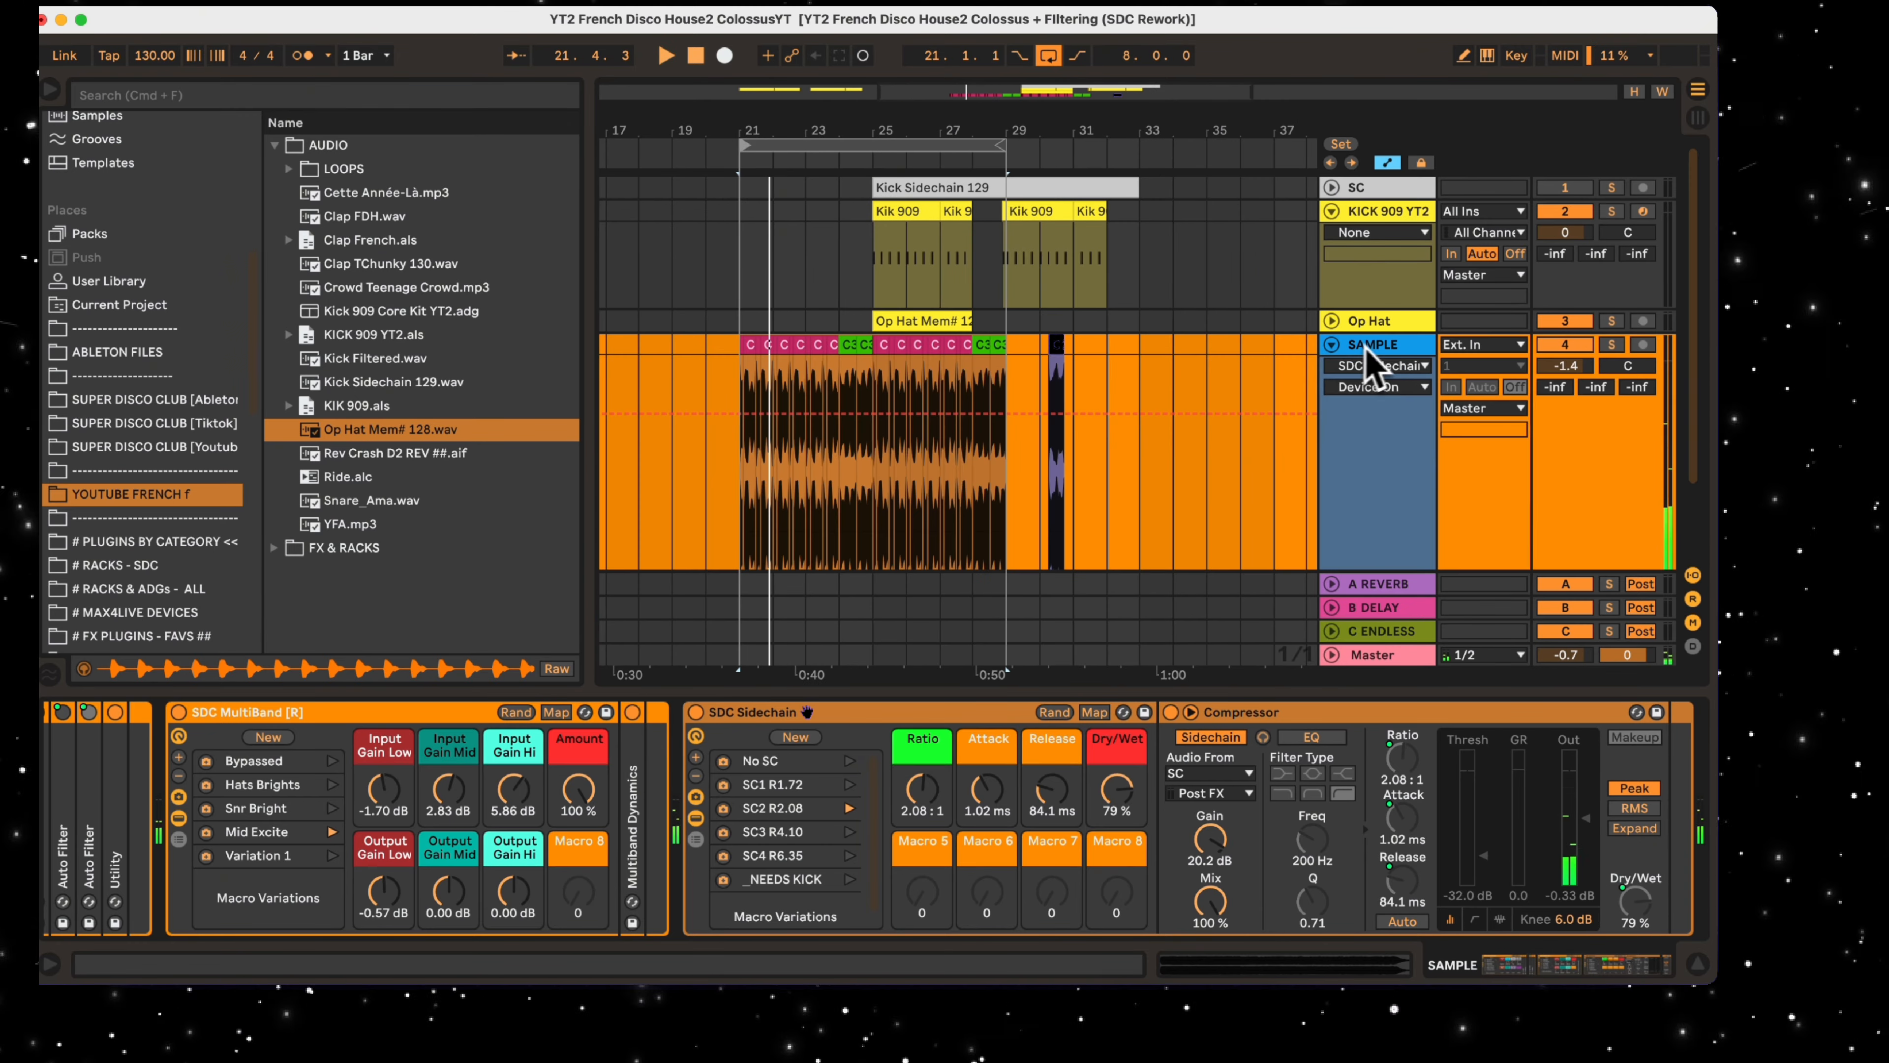
Recall the Dry No FX variation in the SAMPLE track's SDC Multi-FX Stock rack and raise its Low Cut Freq to 63.2 Hz
left_click(1366, 346)
scroll(924, 387, "down", 3)
scroll(365, 794, "left", 7)
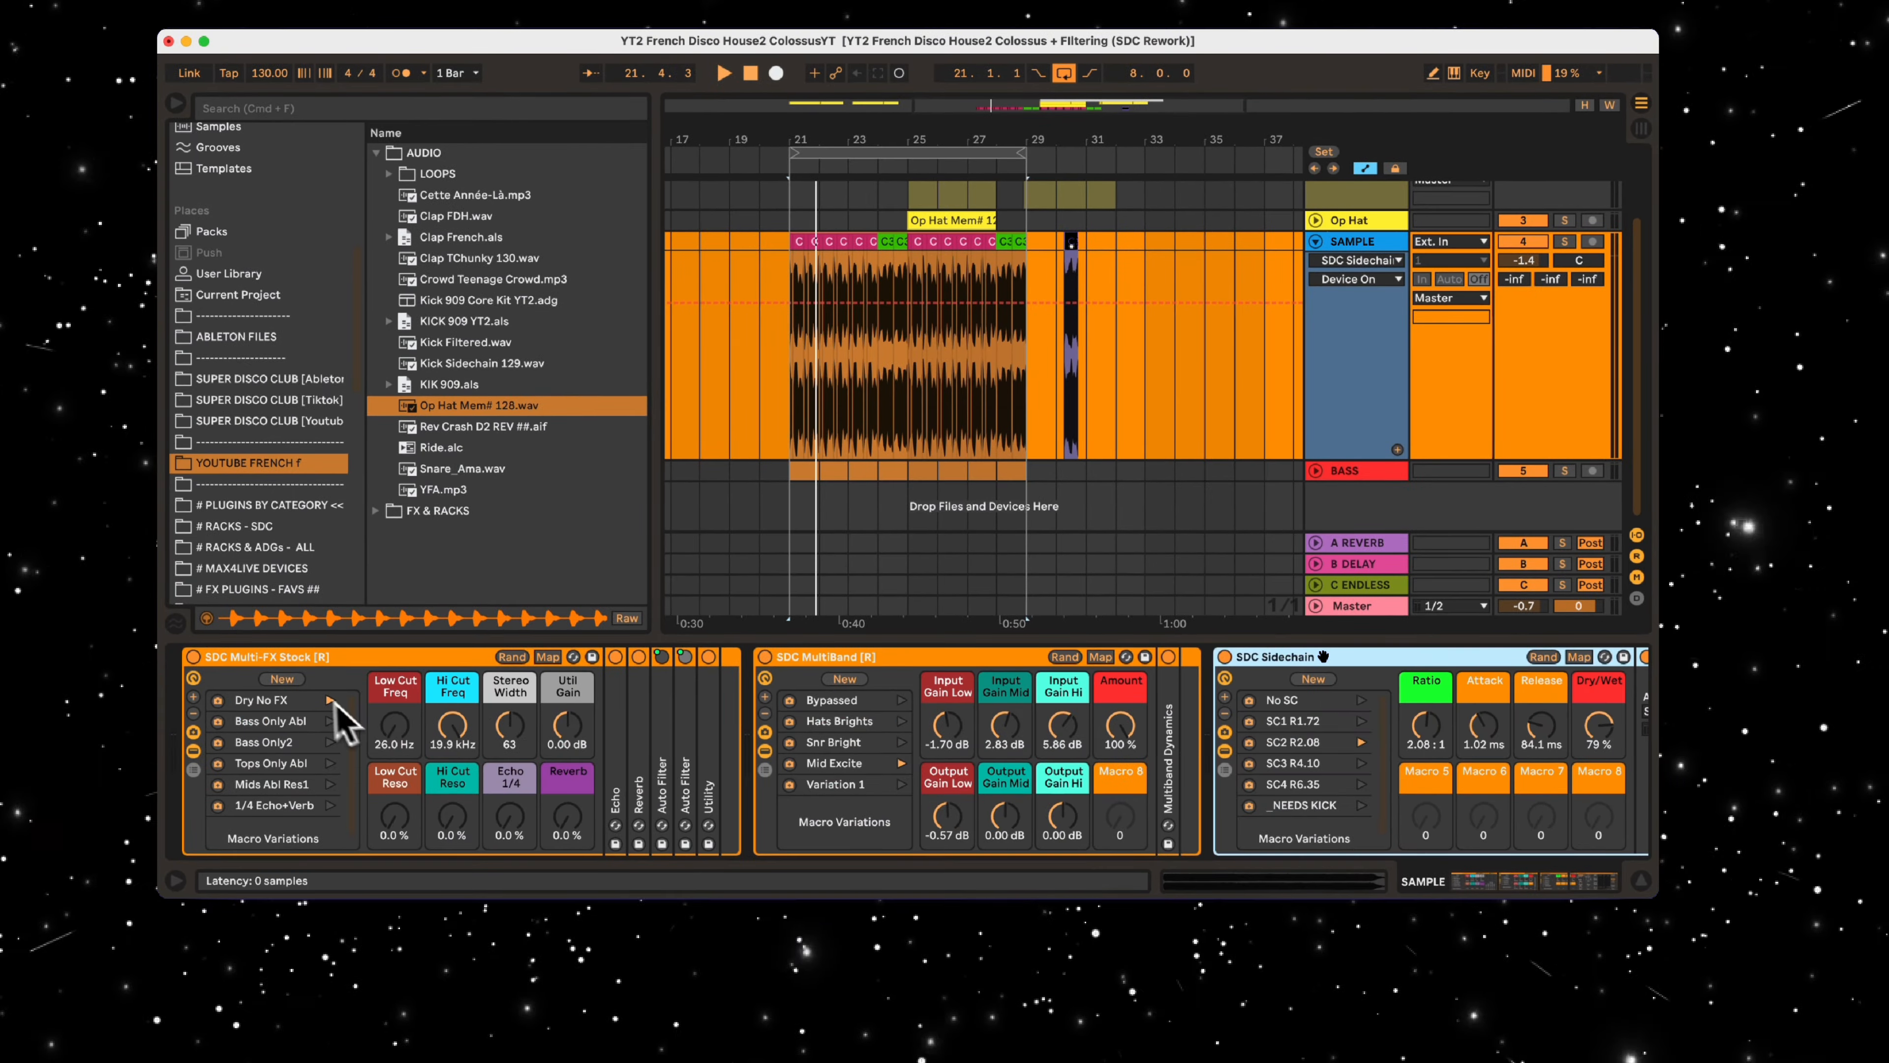
left_click(332, 700)
left_click_drag(396, 730, 396, 717)
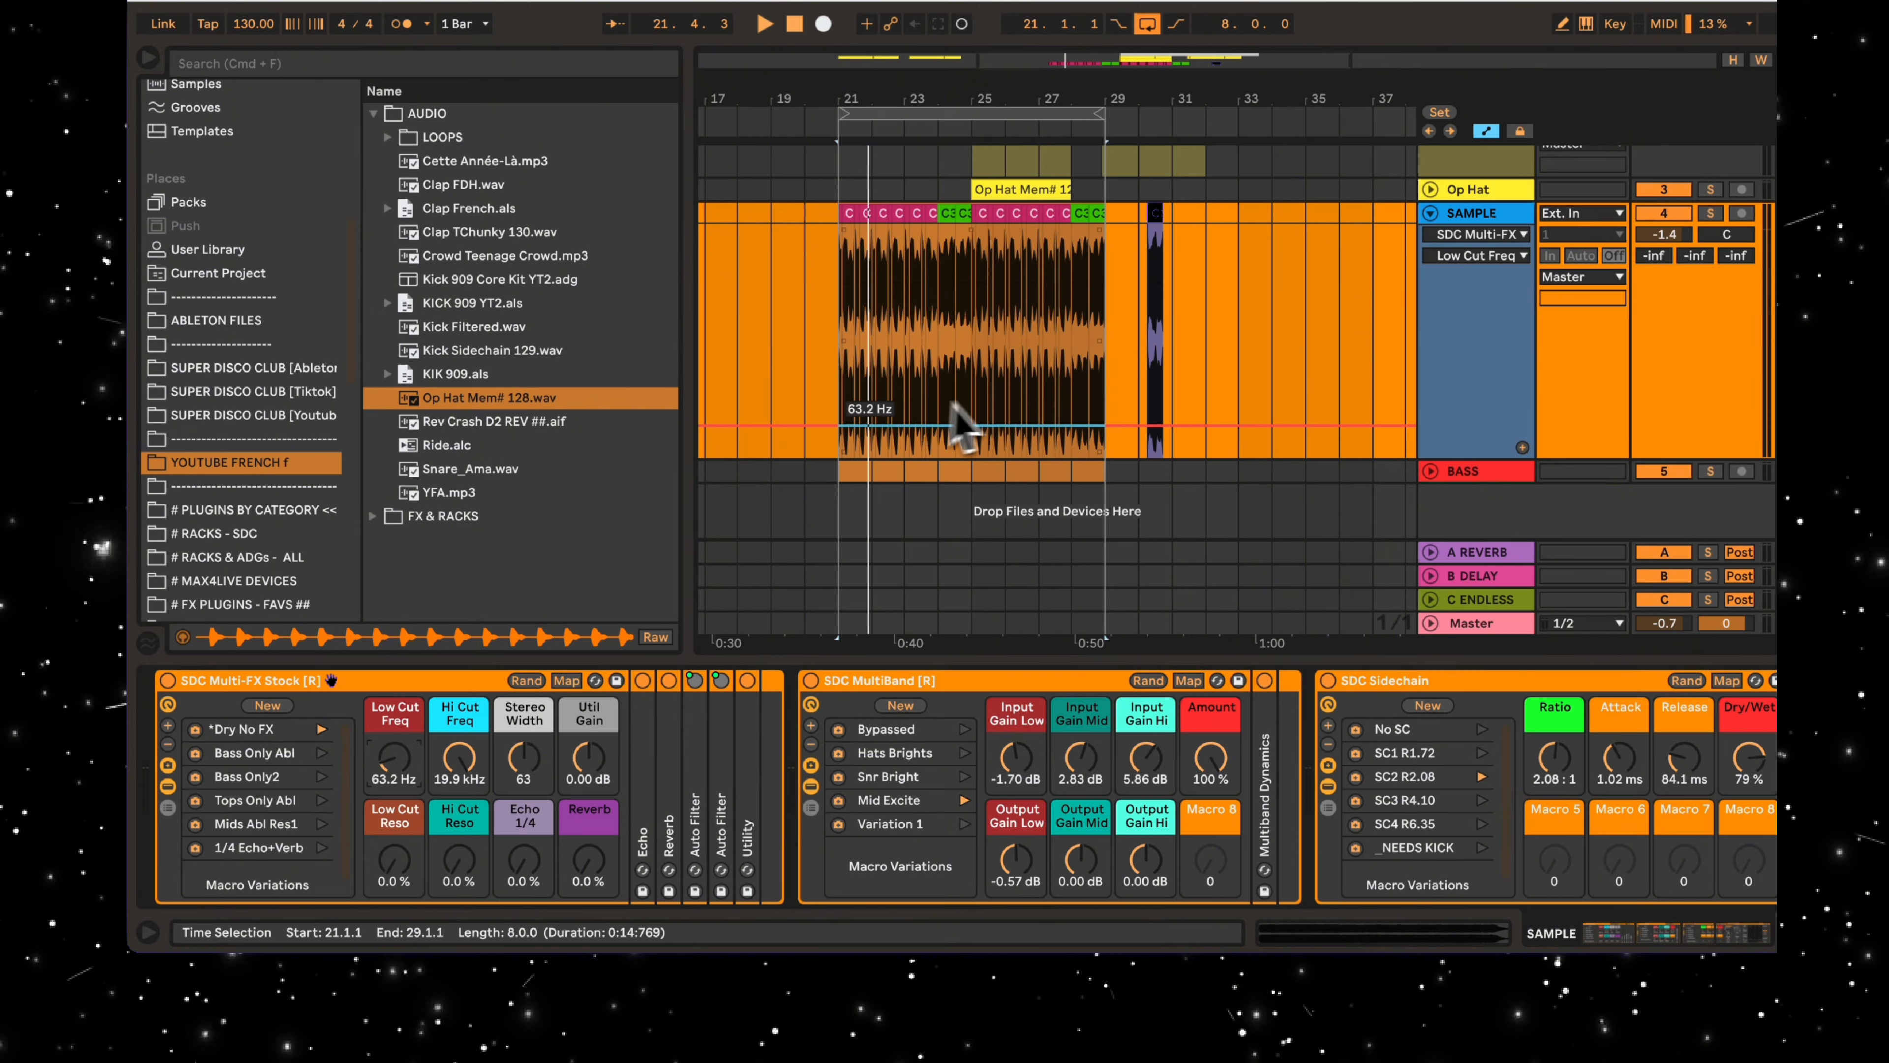
Draw Low Cut Freq automation that holds the SAMPLE track at about 101 Hz from bar 21 and drops at bar 25
left_click(839, 408)
left_click(935, 406)
left_click_drag(978, 408, 892, 431)
key("space")
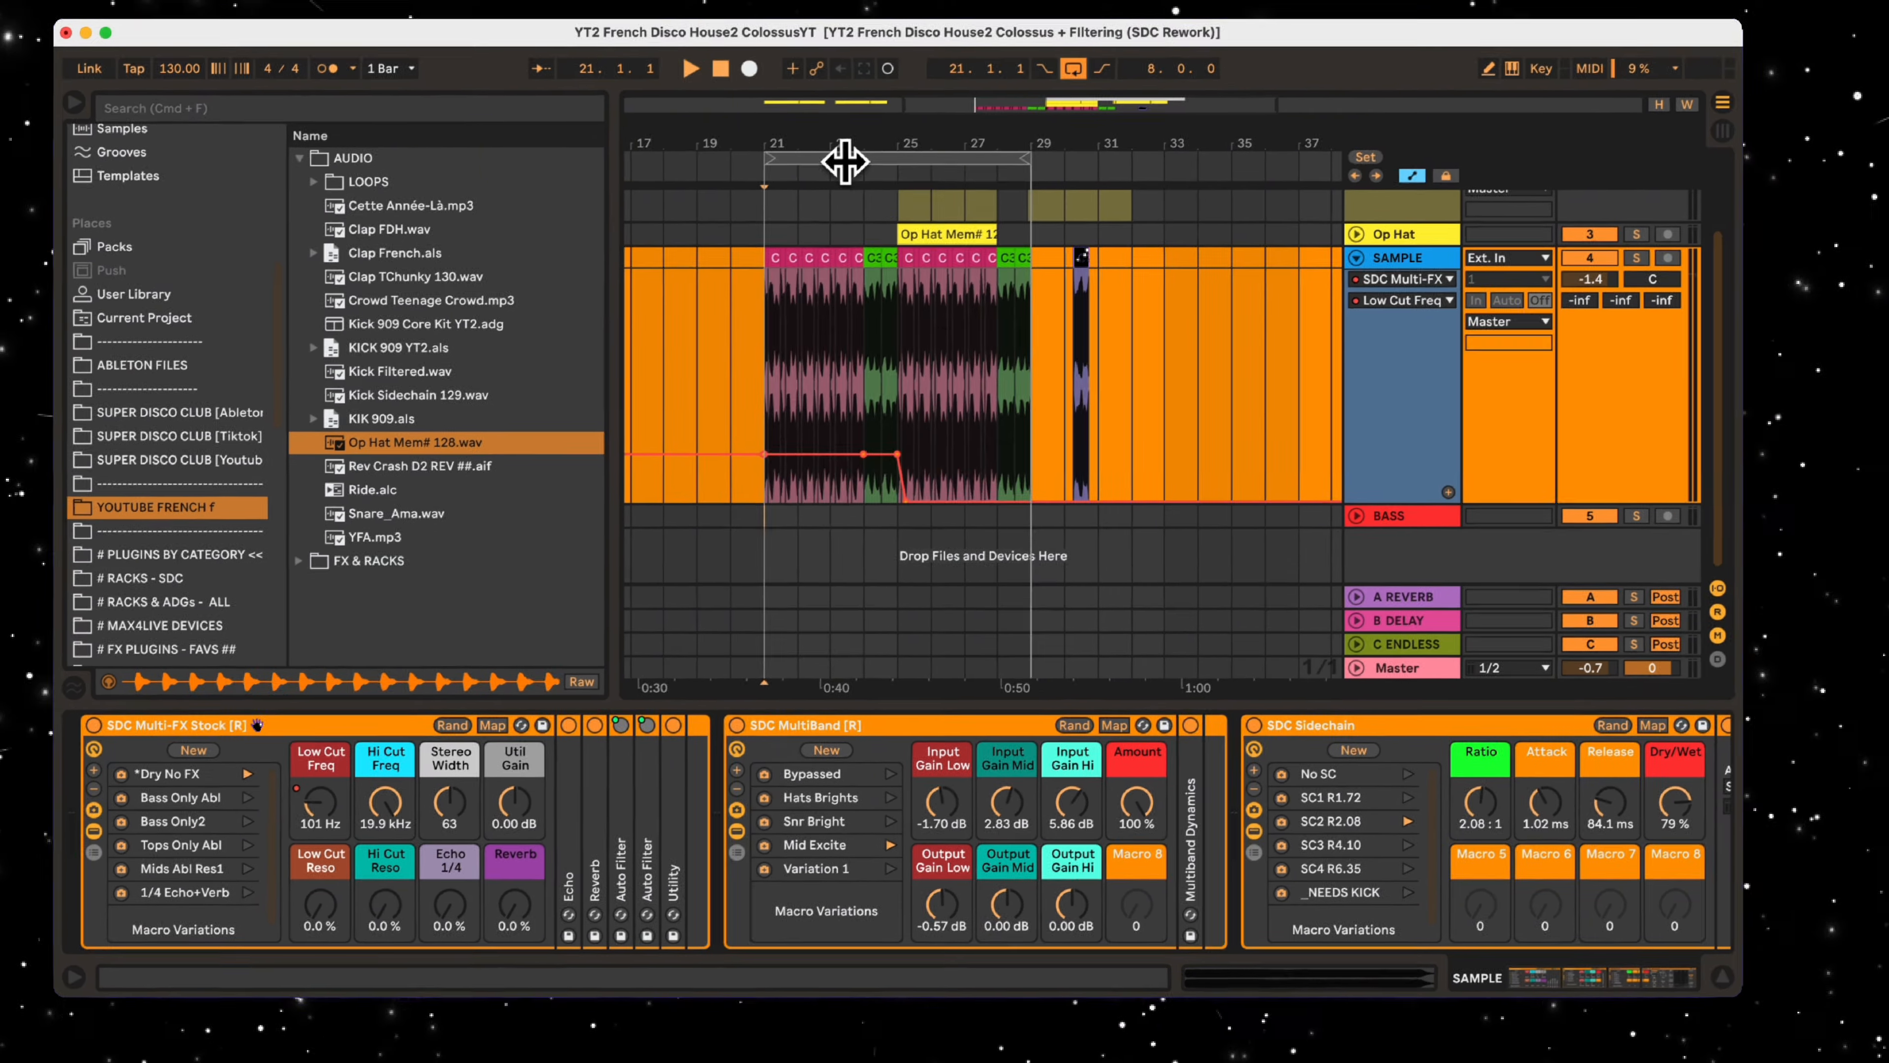
Shape the end of the Low Cut Freq automation into a rising ramp through bar 24, peaking just before bar 25
left_click_drag(892, 146, 847, 224)
left_click(868, 504)
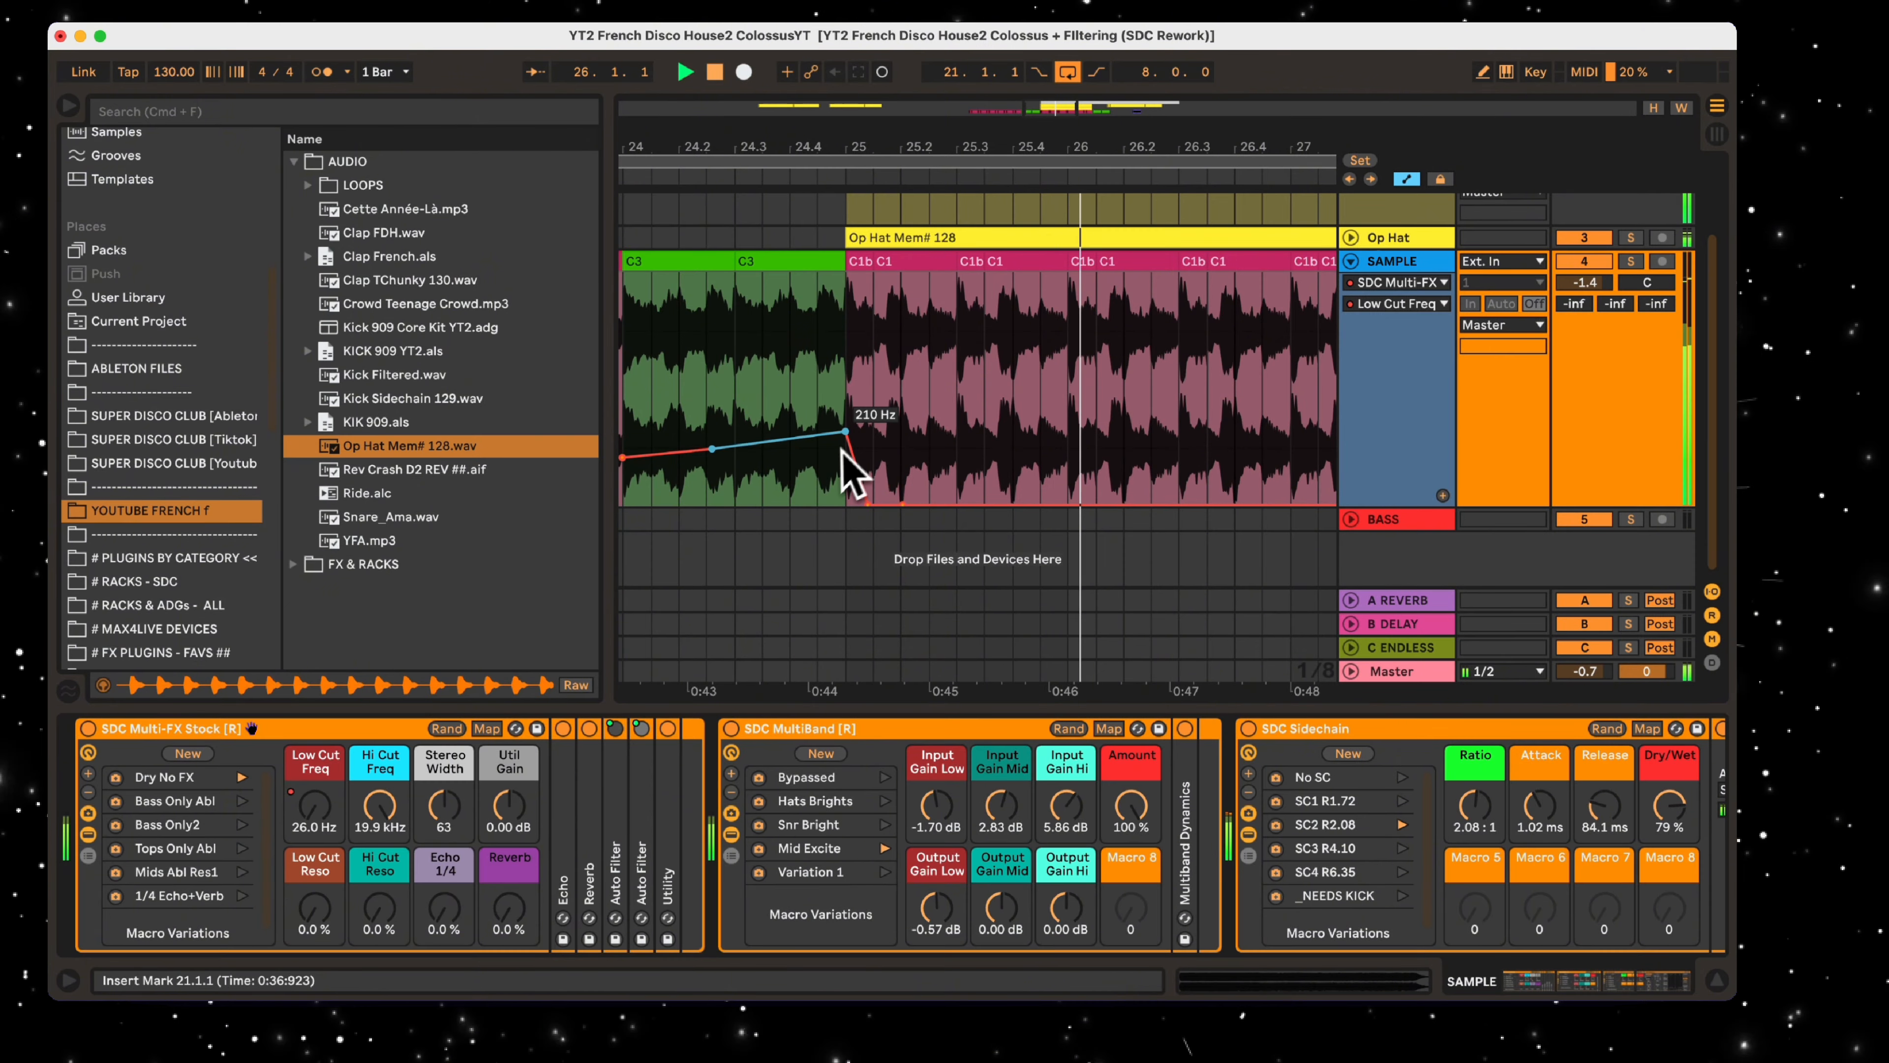
left_click(830, 433)
left_click_drag(844, 432, 845, 446)
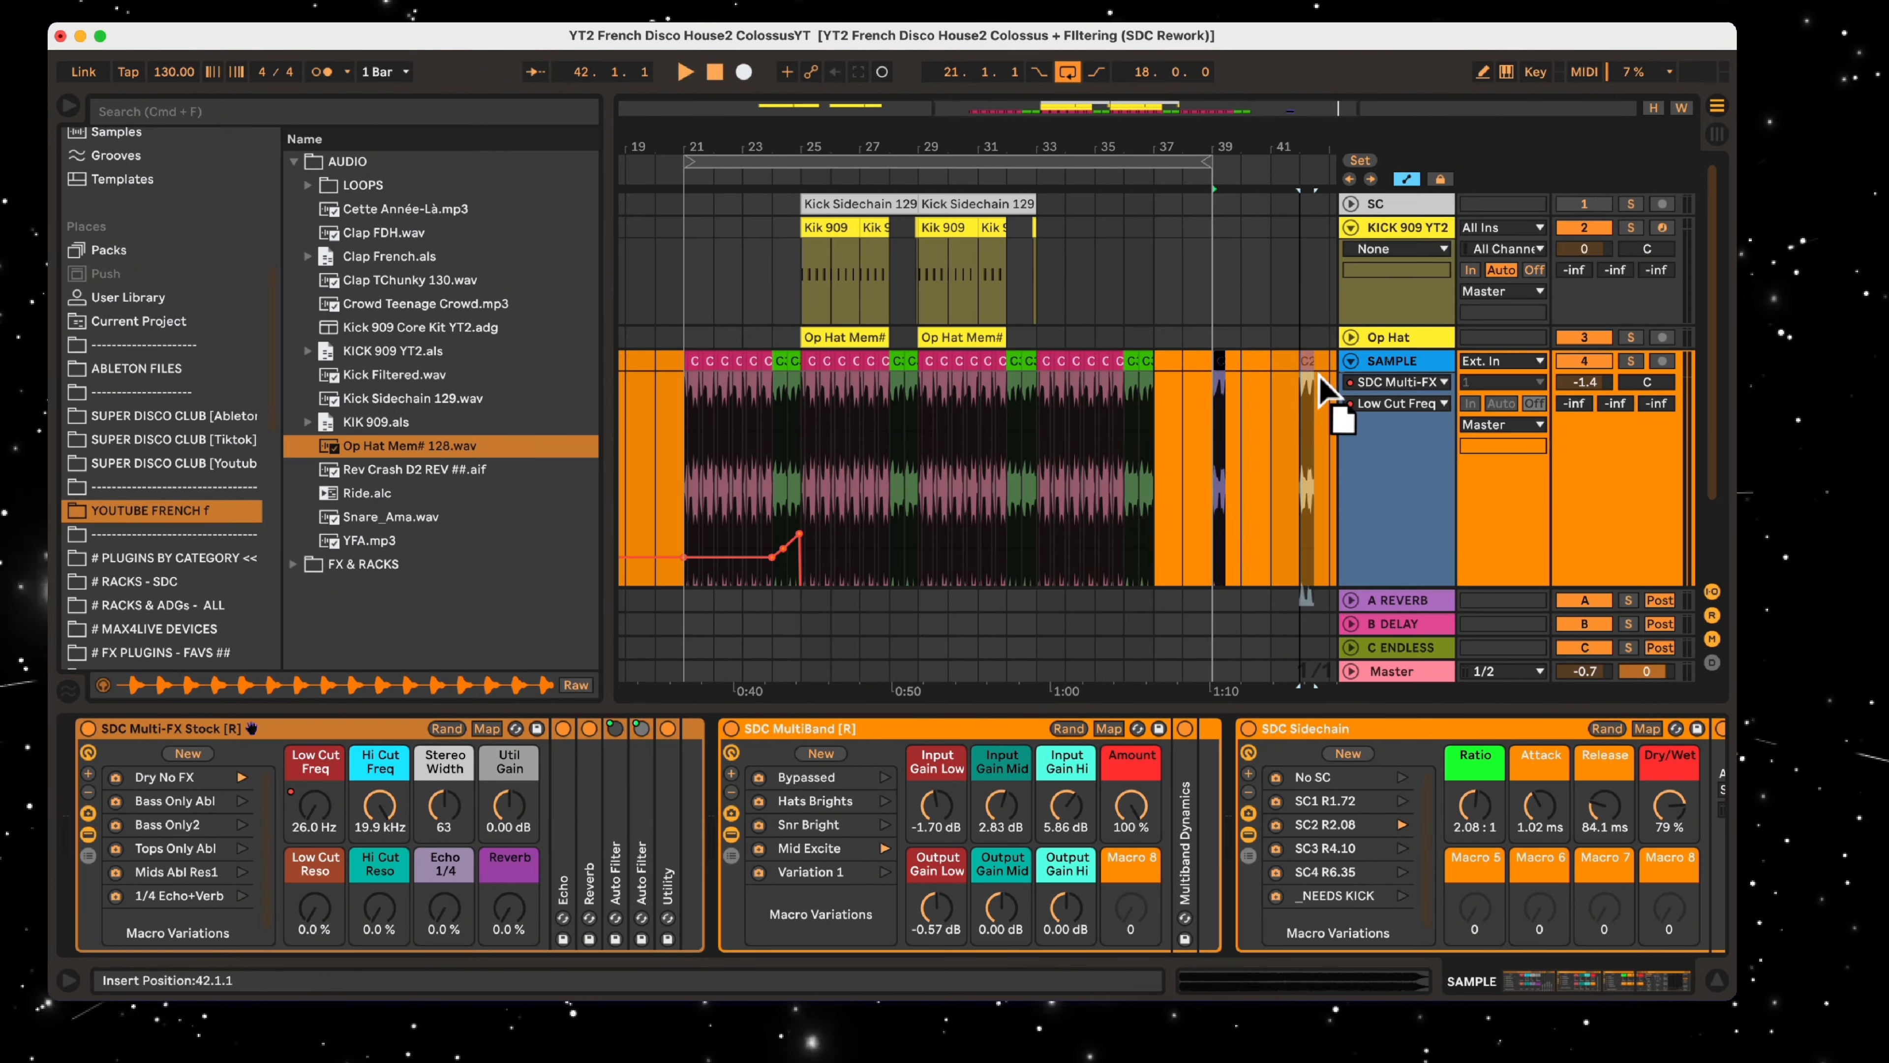
Extend the SAMPLE chops to bar 41 and add a low-cut automation point at the start of the looped bars 33 to 41
left_click(958, 367)
key("super+d")
left_click_drag(1126, 163, 1190, 162)
left_click_drag(696, 146, 991, 162)
left_click_drag(1071, 141, 1062, 136)
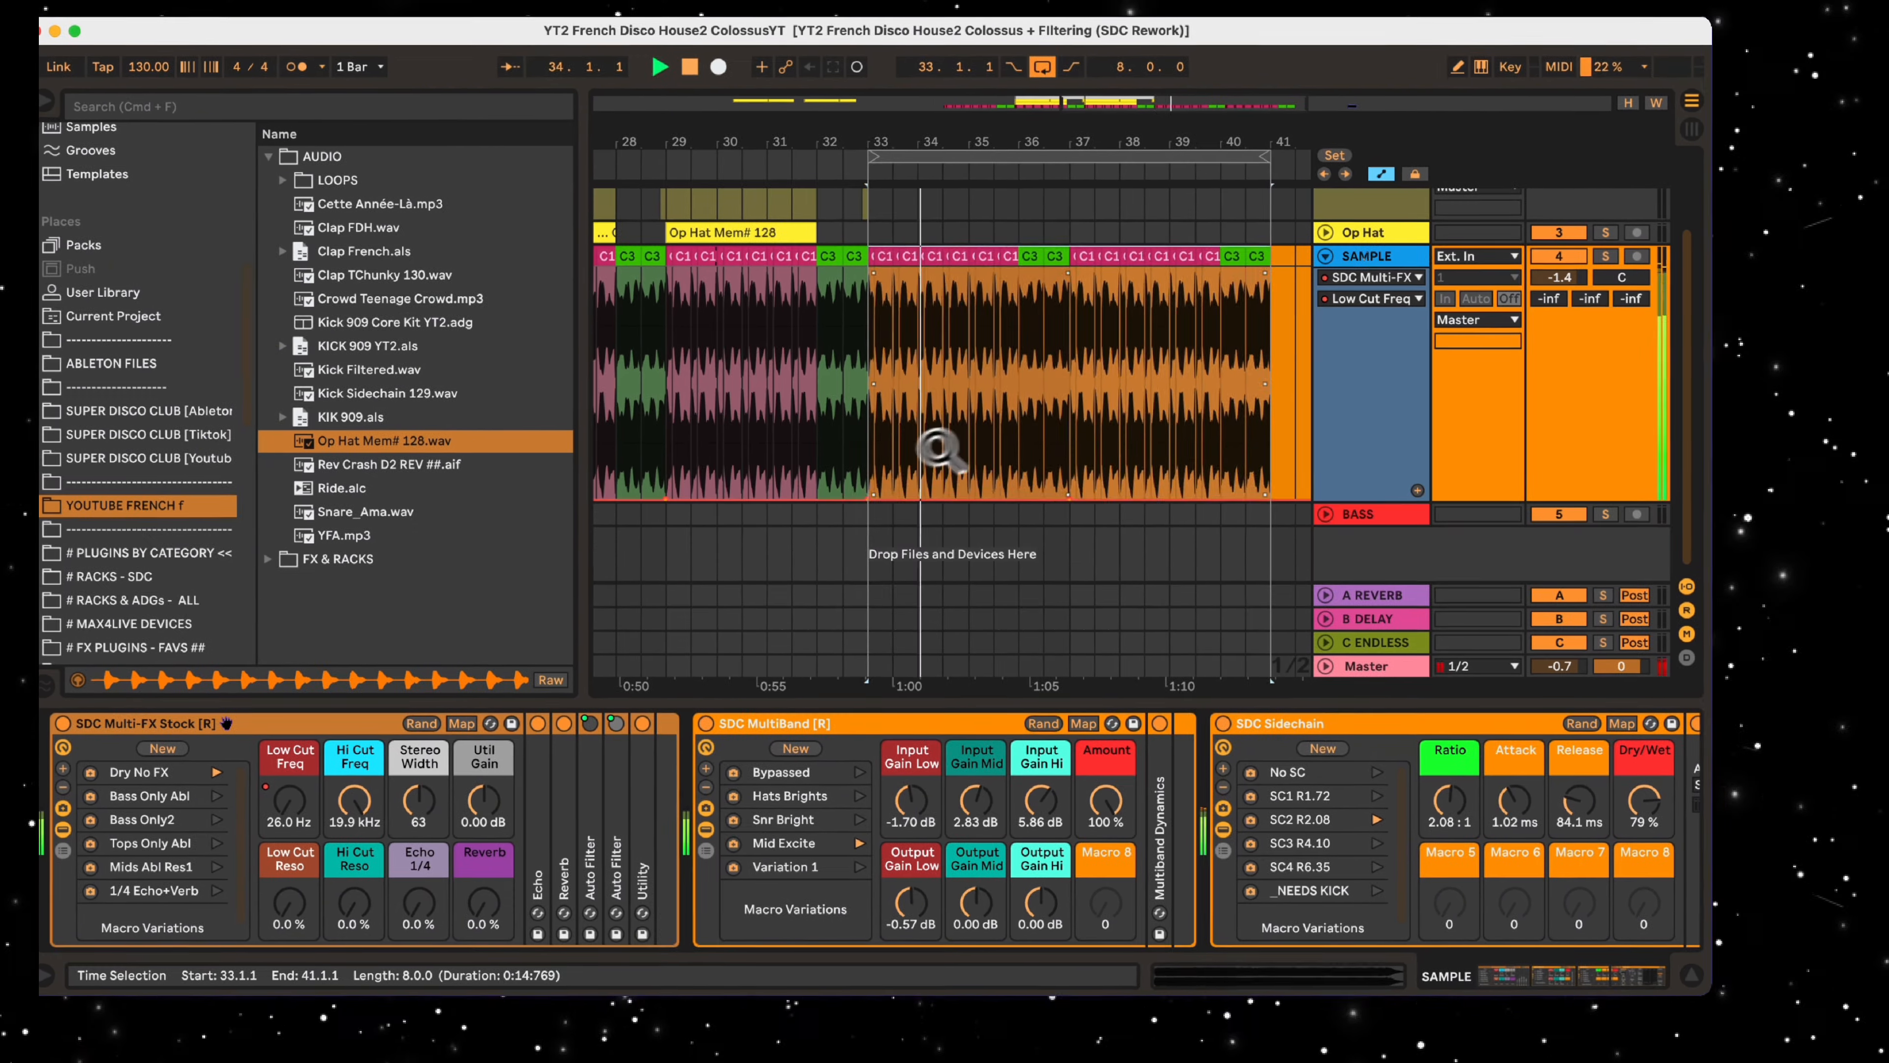
left_click(869, 500)
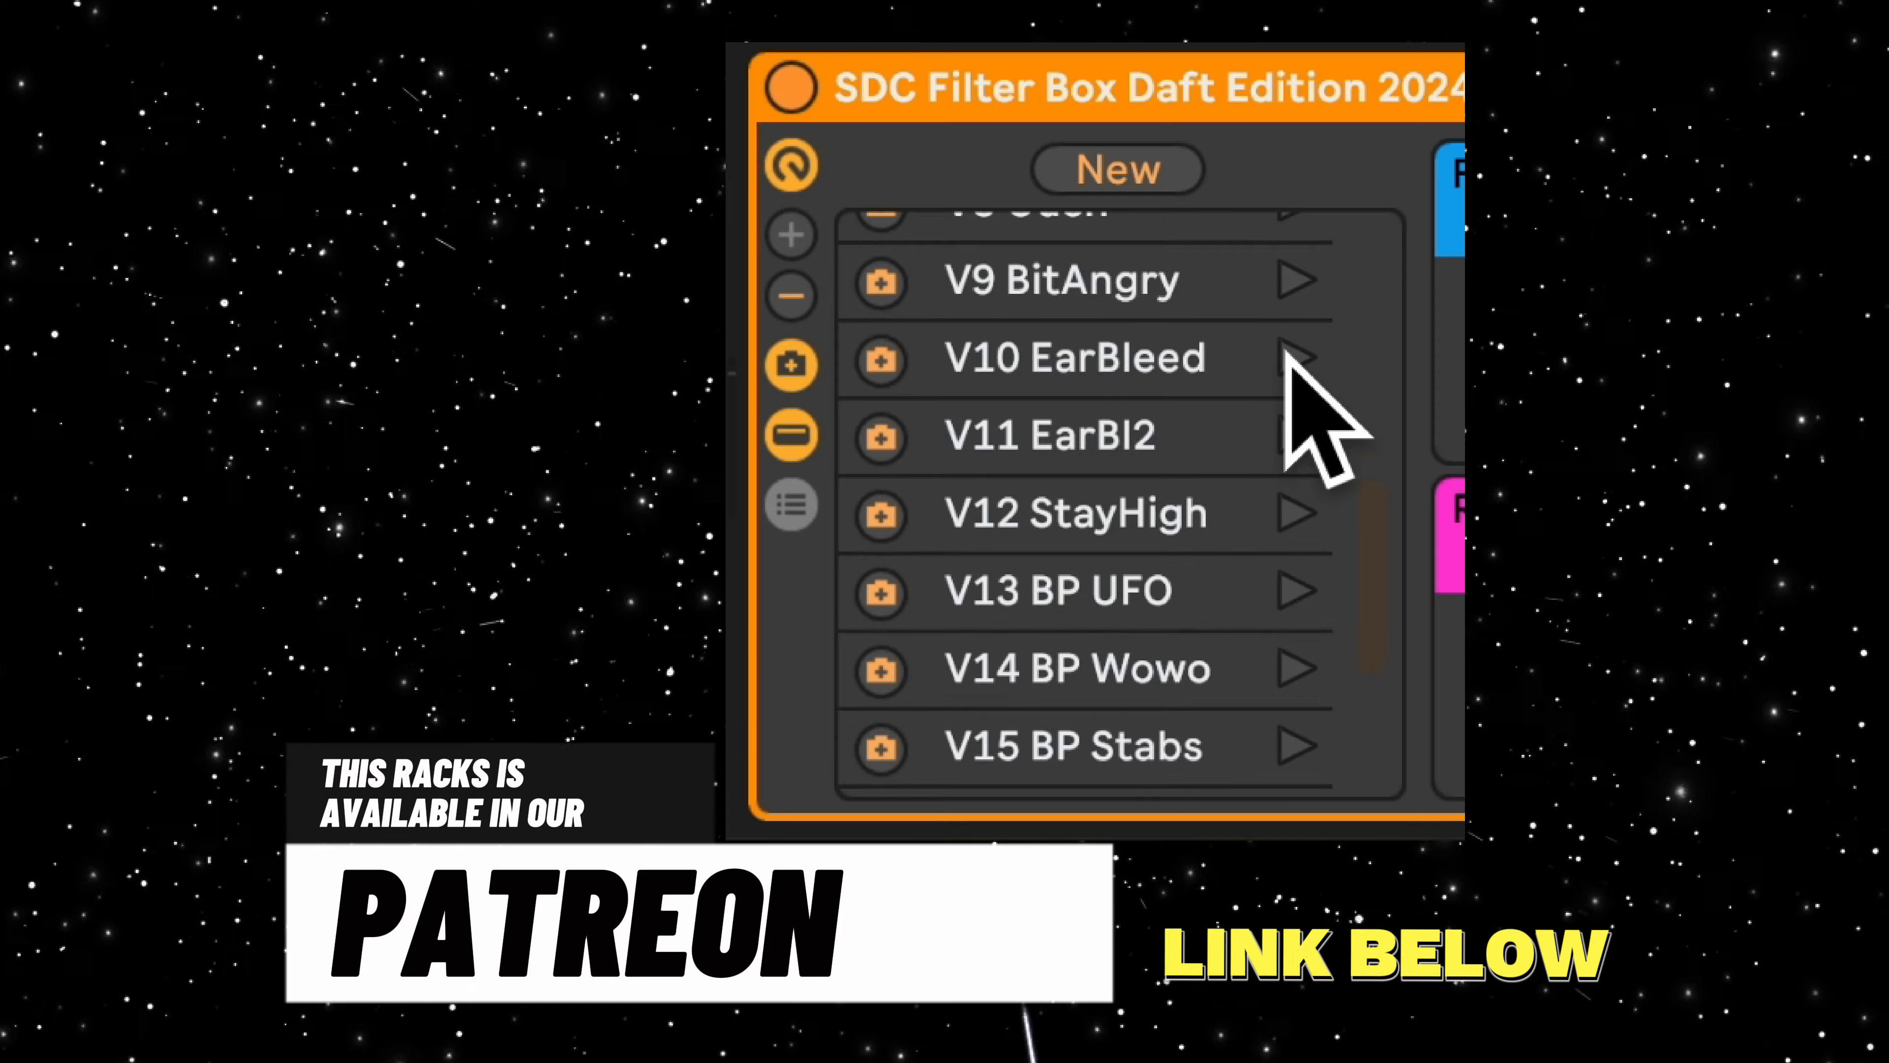
Browse the SDC Filter Box Daft Edition 2024 variations and apply V2 Colossus
scroll(1315, 405, "down", 2)
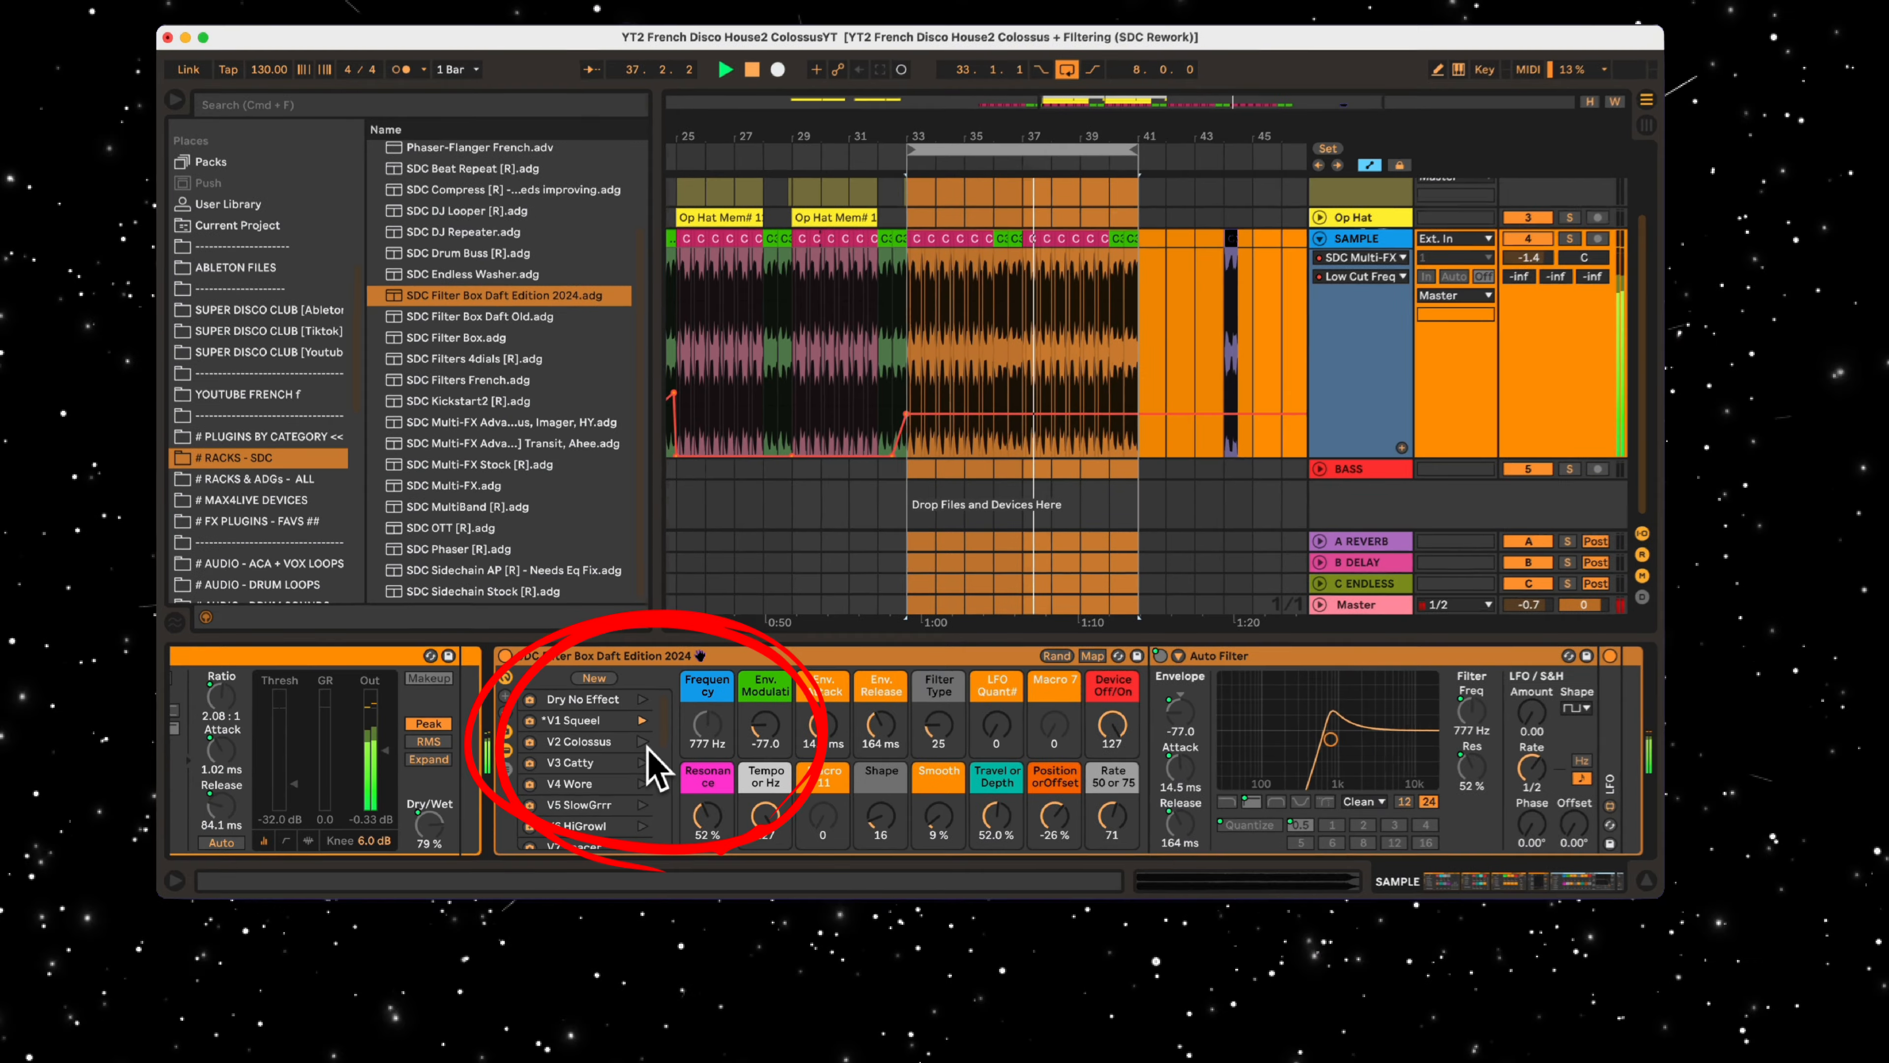
left_click(641, 743)
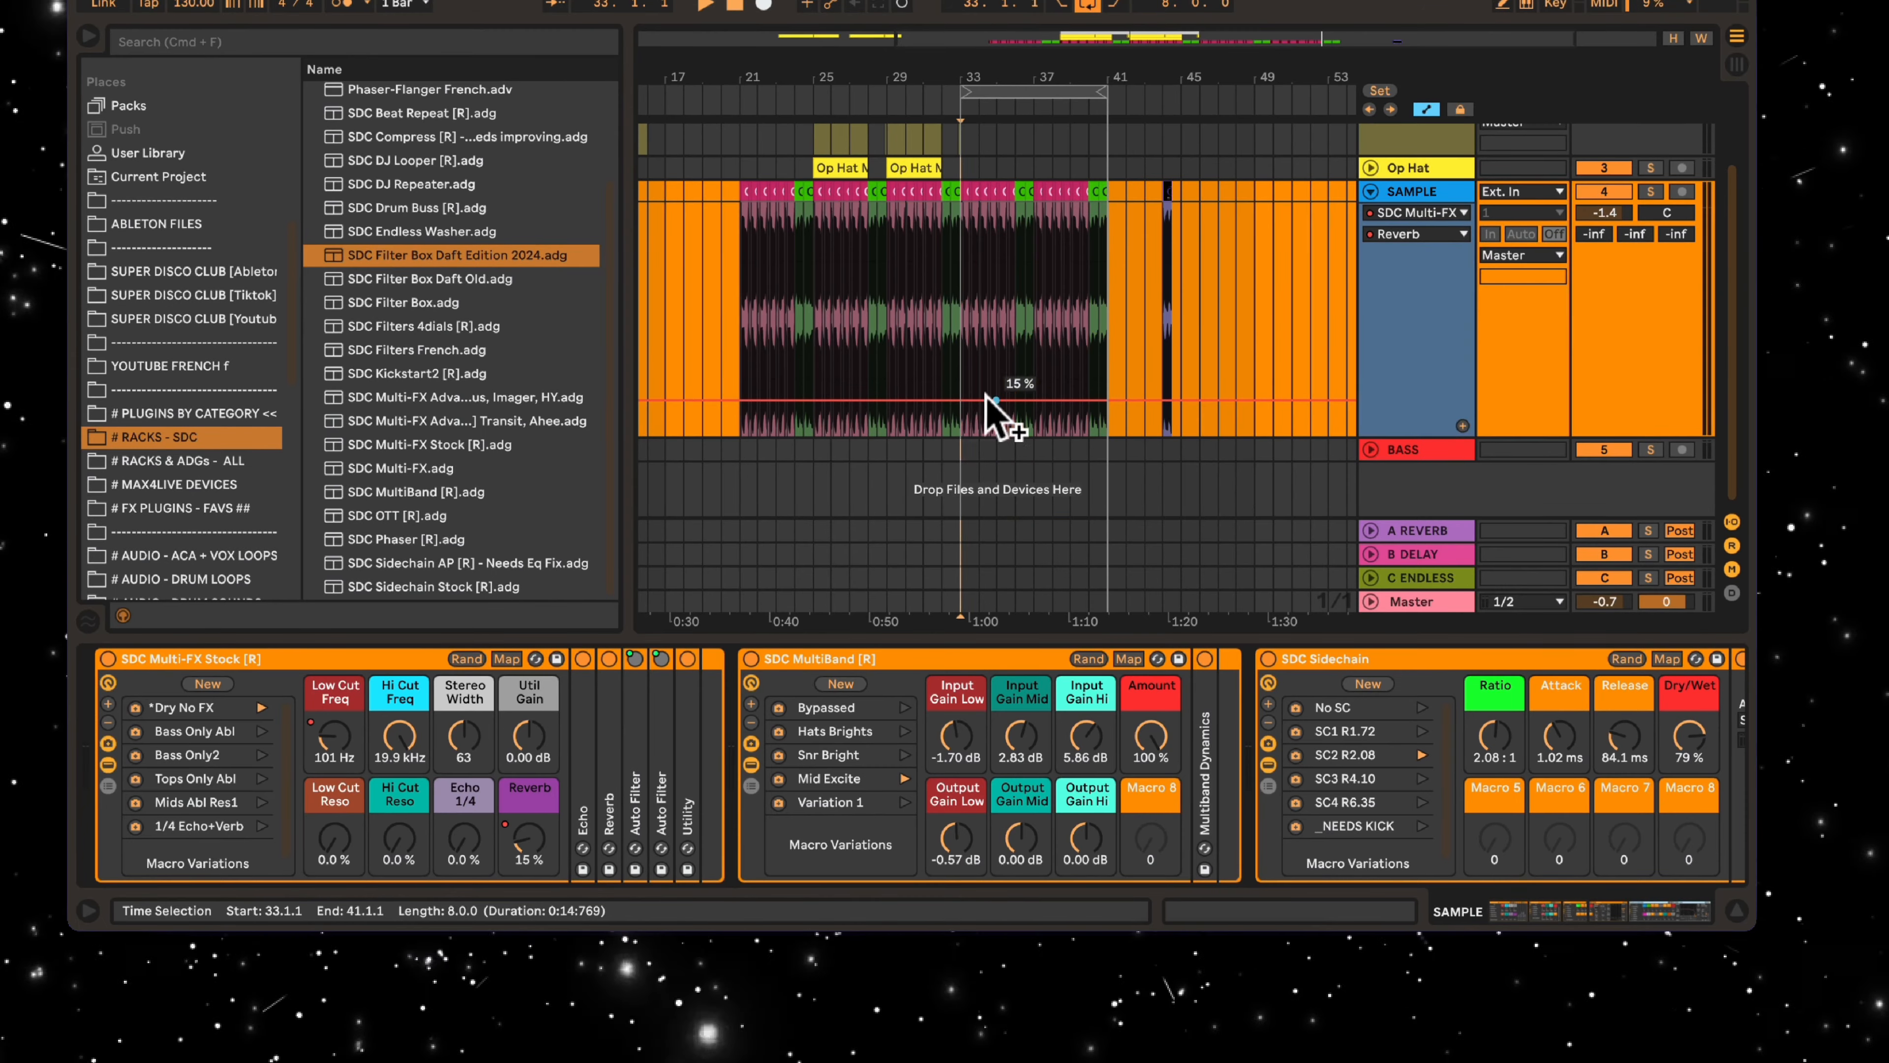
Draw automation for the SAMPLE rack's Reverb macro that rises from bar 33 towards bar 41
left_click_drag(997, 401, 1088, 377)
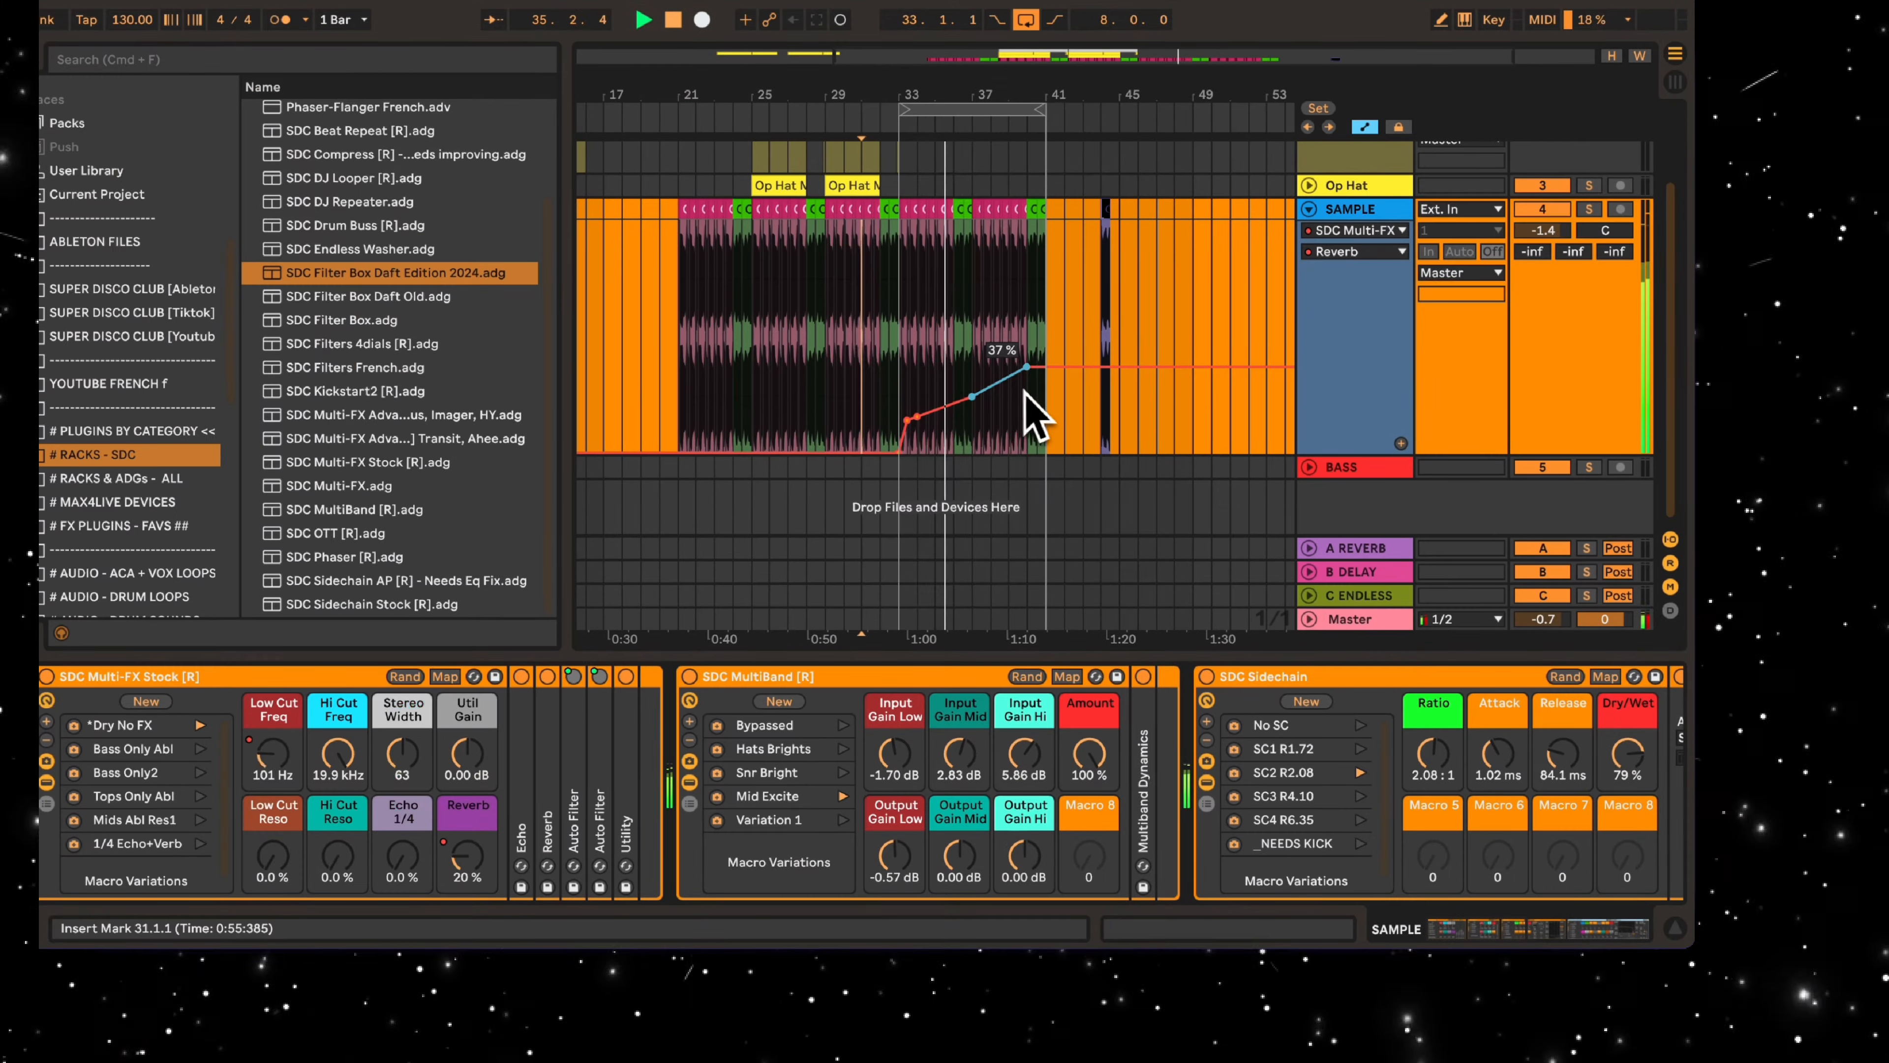
left_click_drag(1008, 367, 1008, 355)
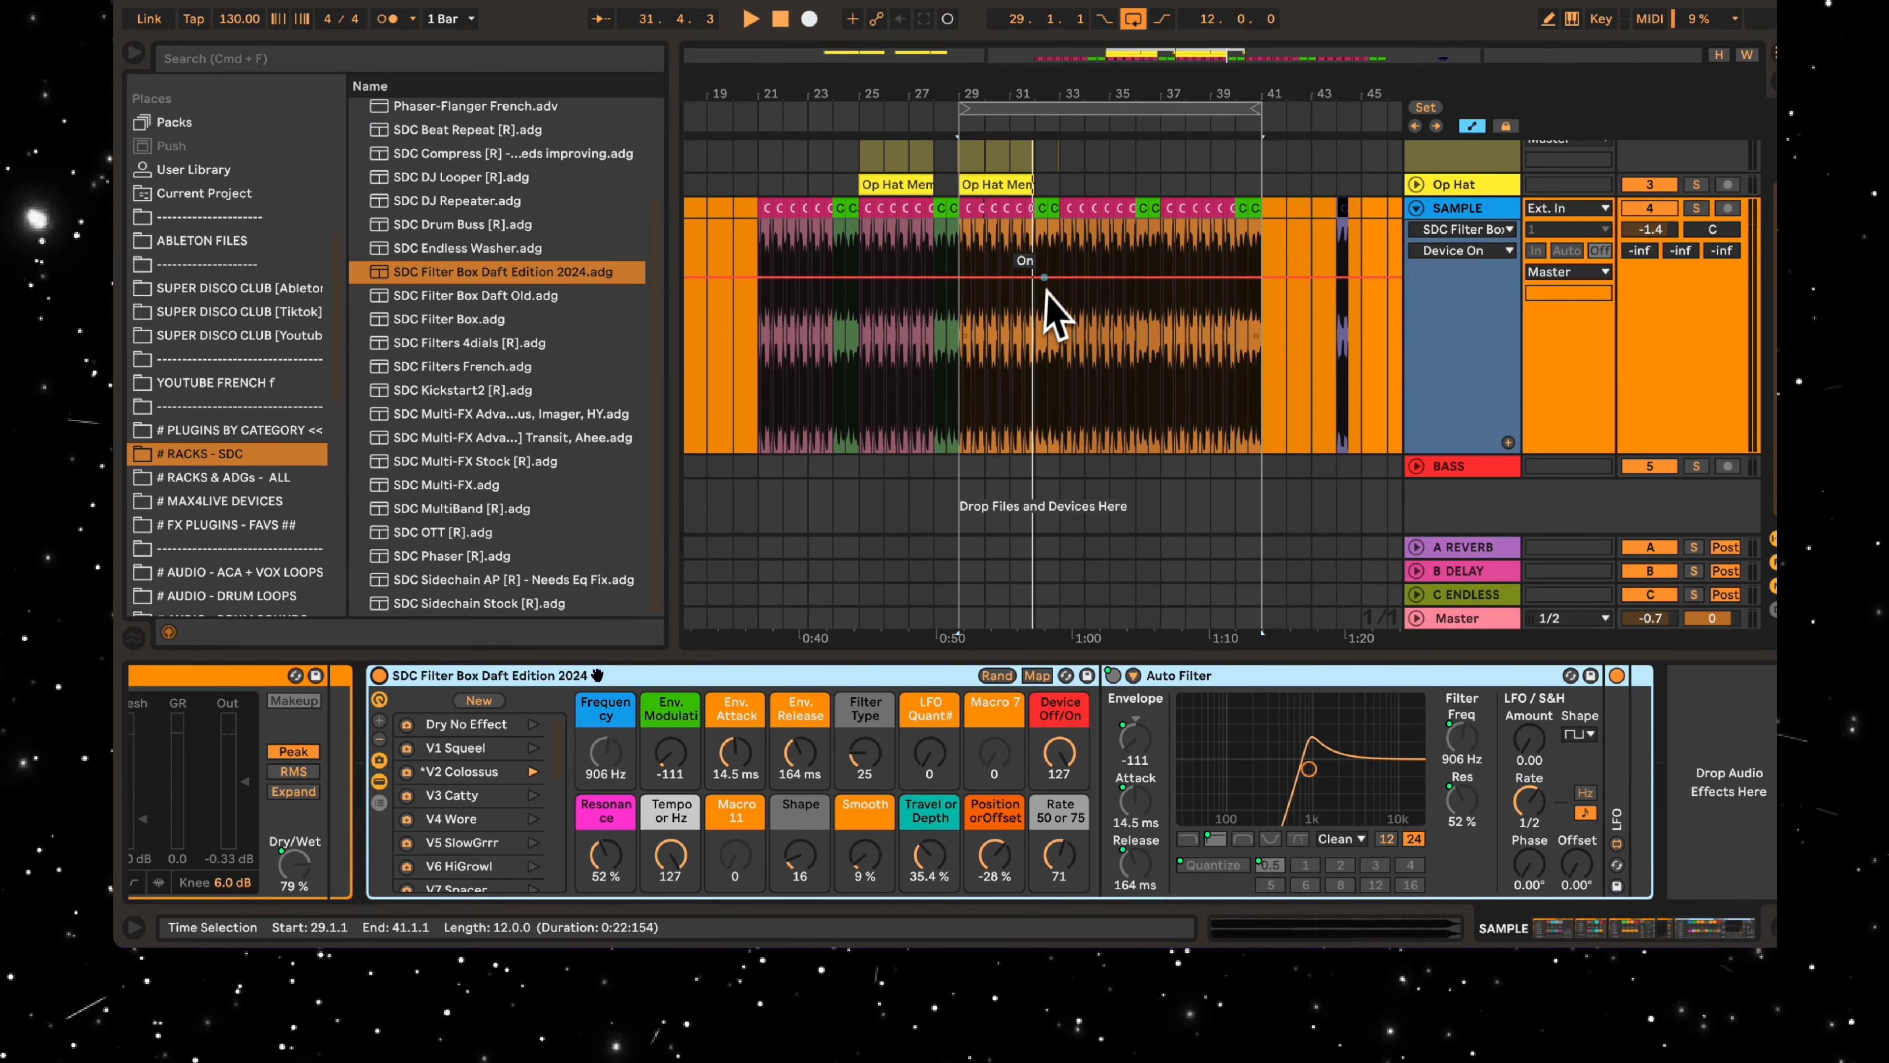
Automate the SDC Filter Box's Device On to stay off until bar 32 and switch on there, then play the loop from bar 29
left_click(1041, 277)
left_click_drag(985, 278, 985, 391)
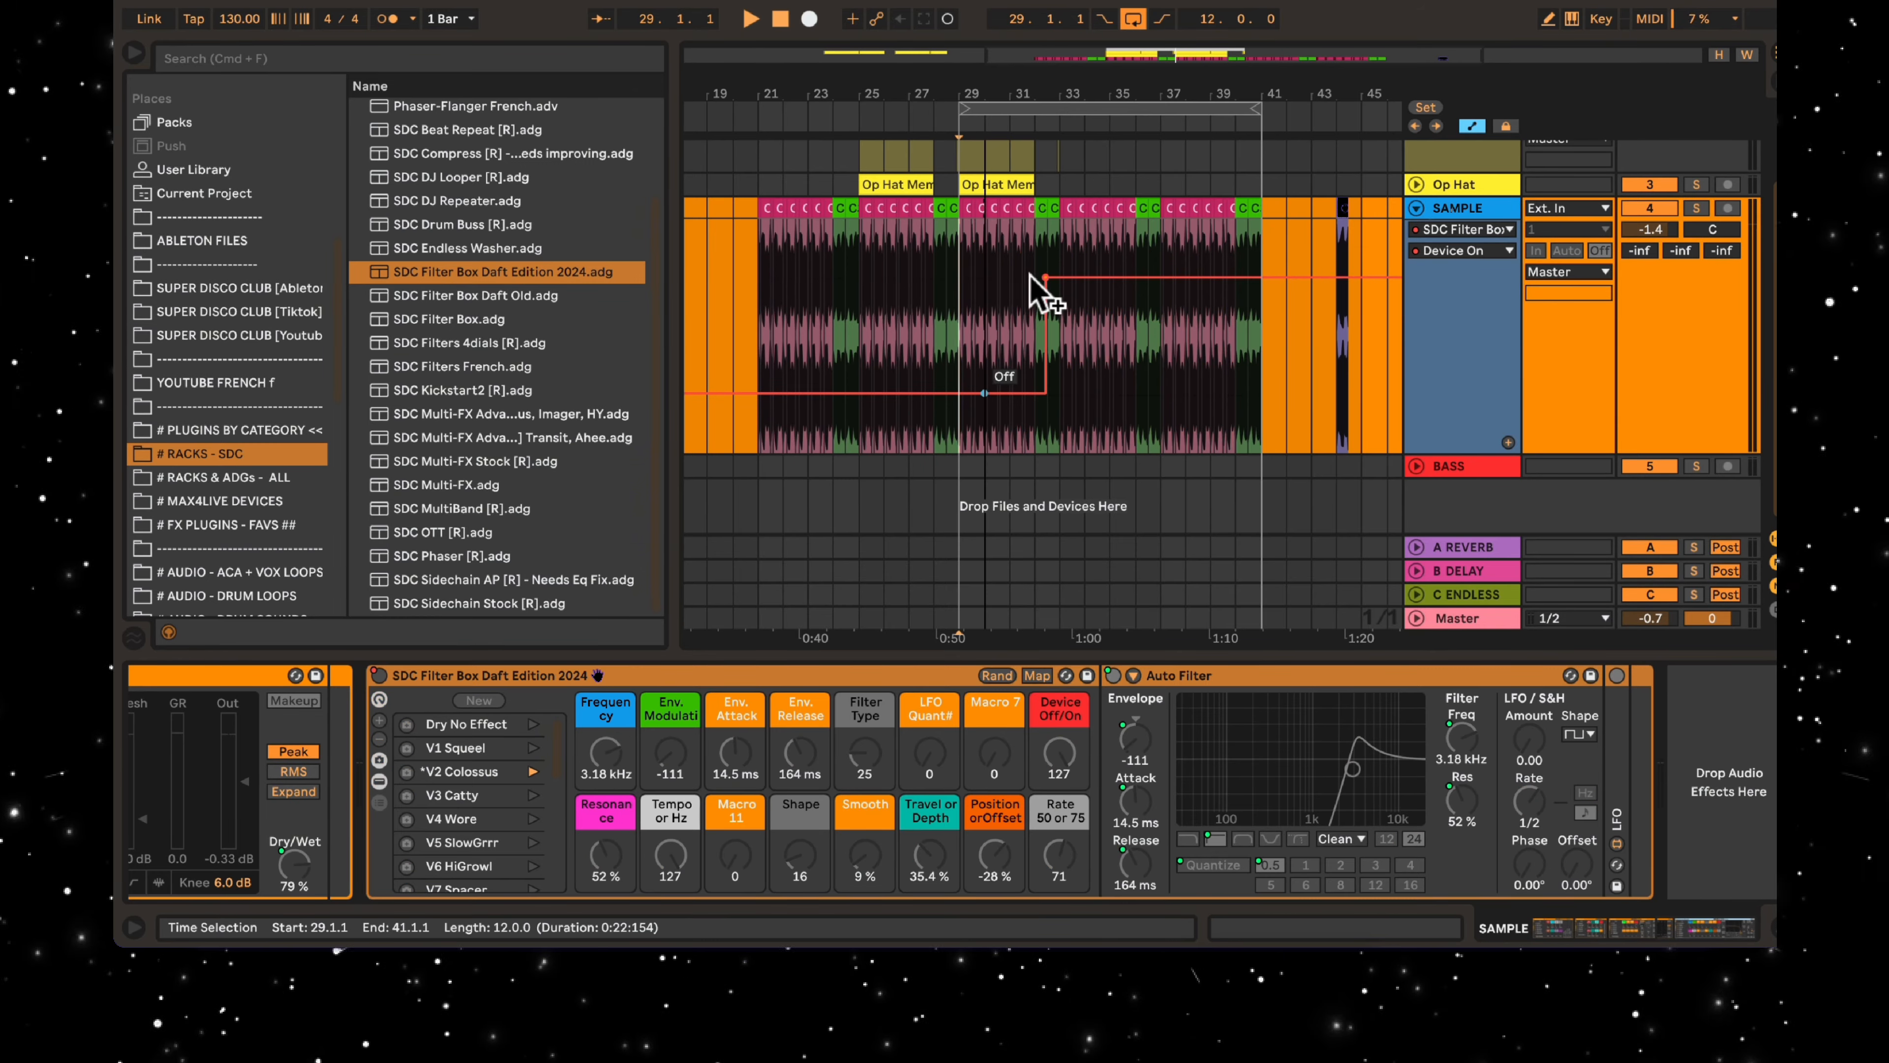
left_click_drag(1034, 83, 1035, 149)
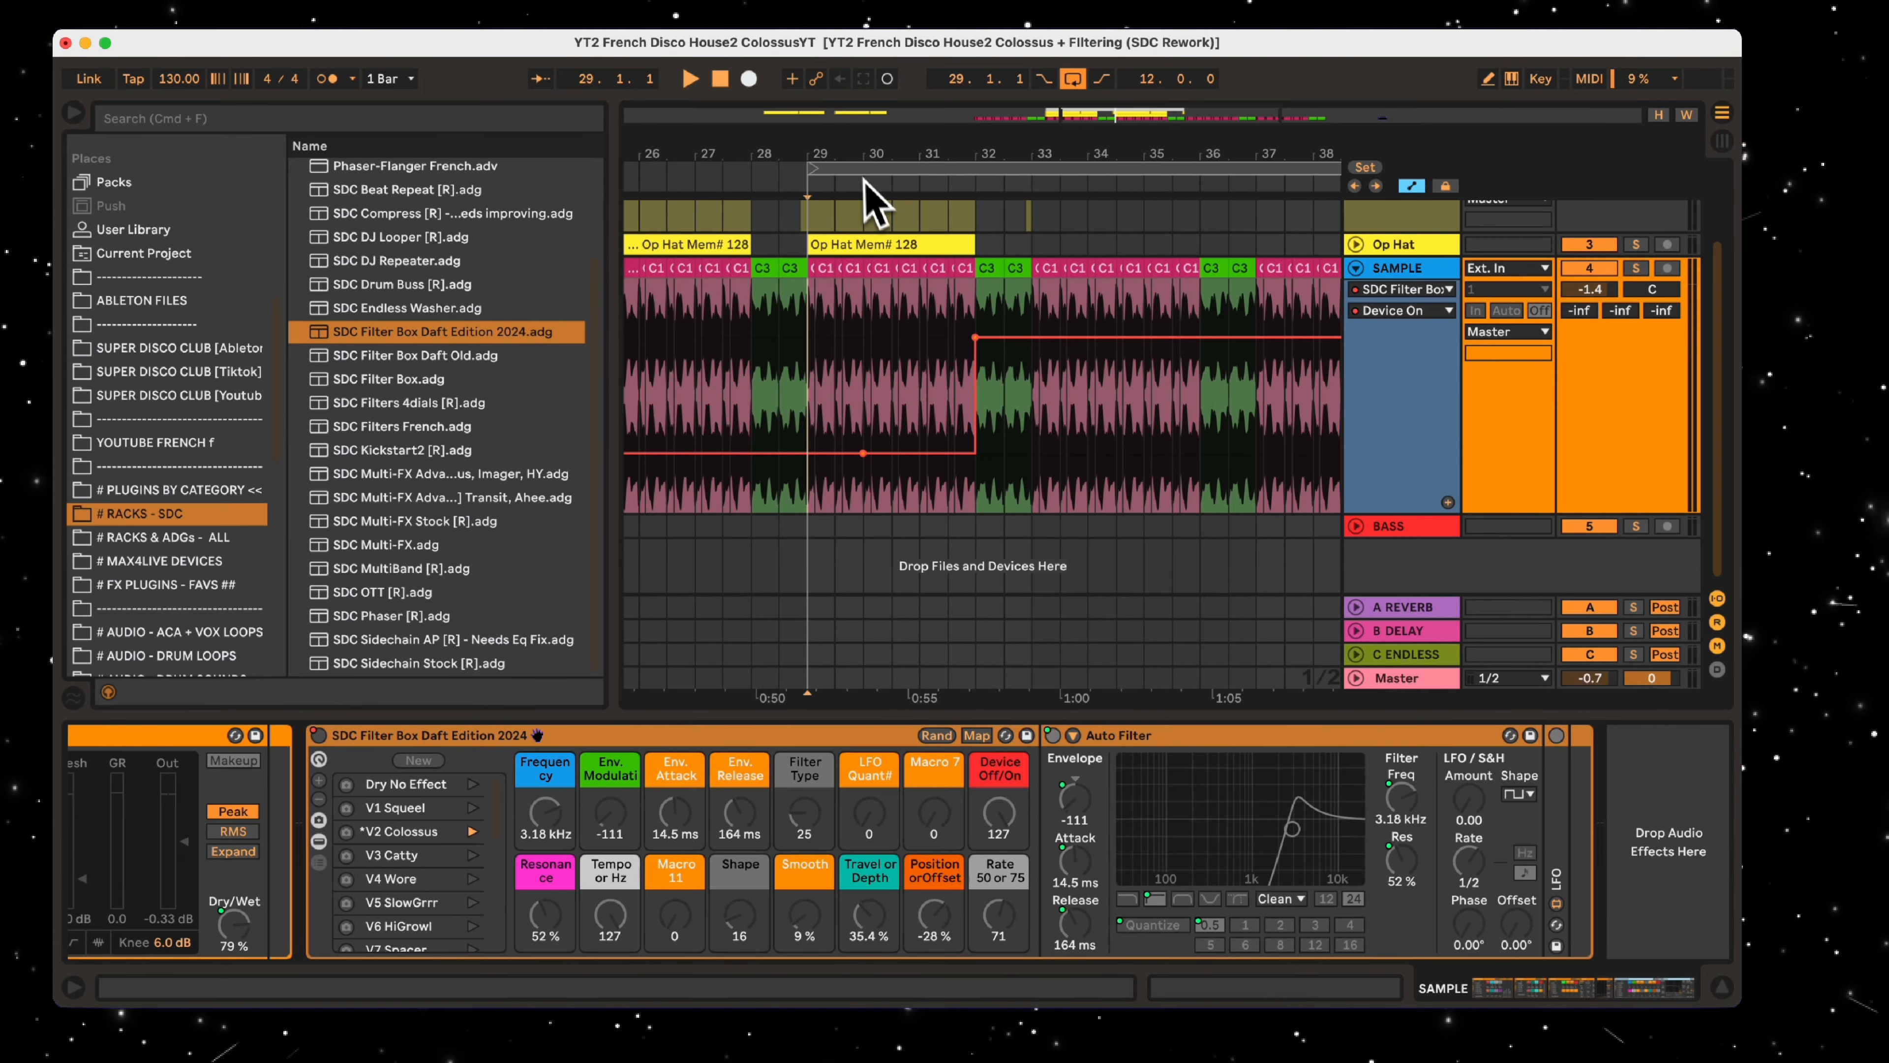
left_click(843, 169)
key("space")
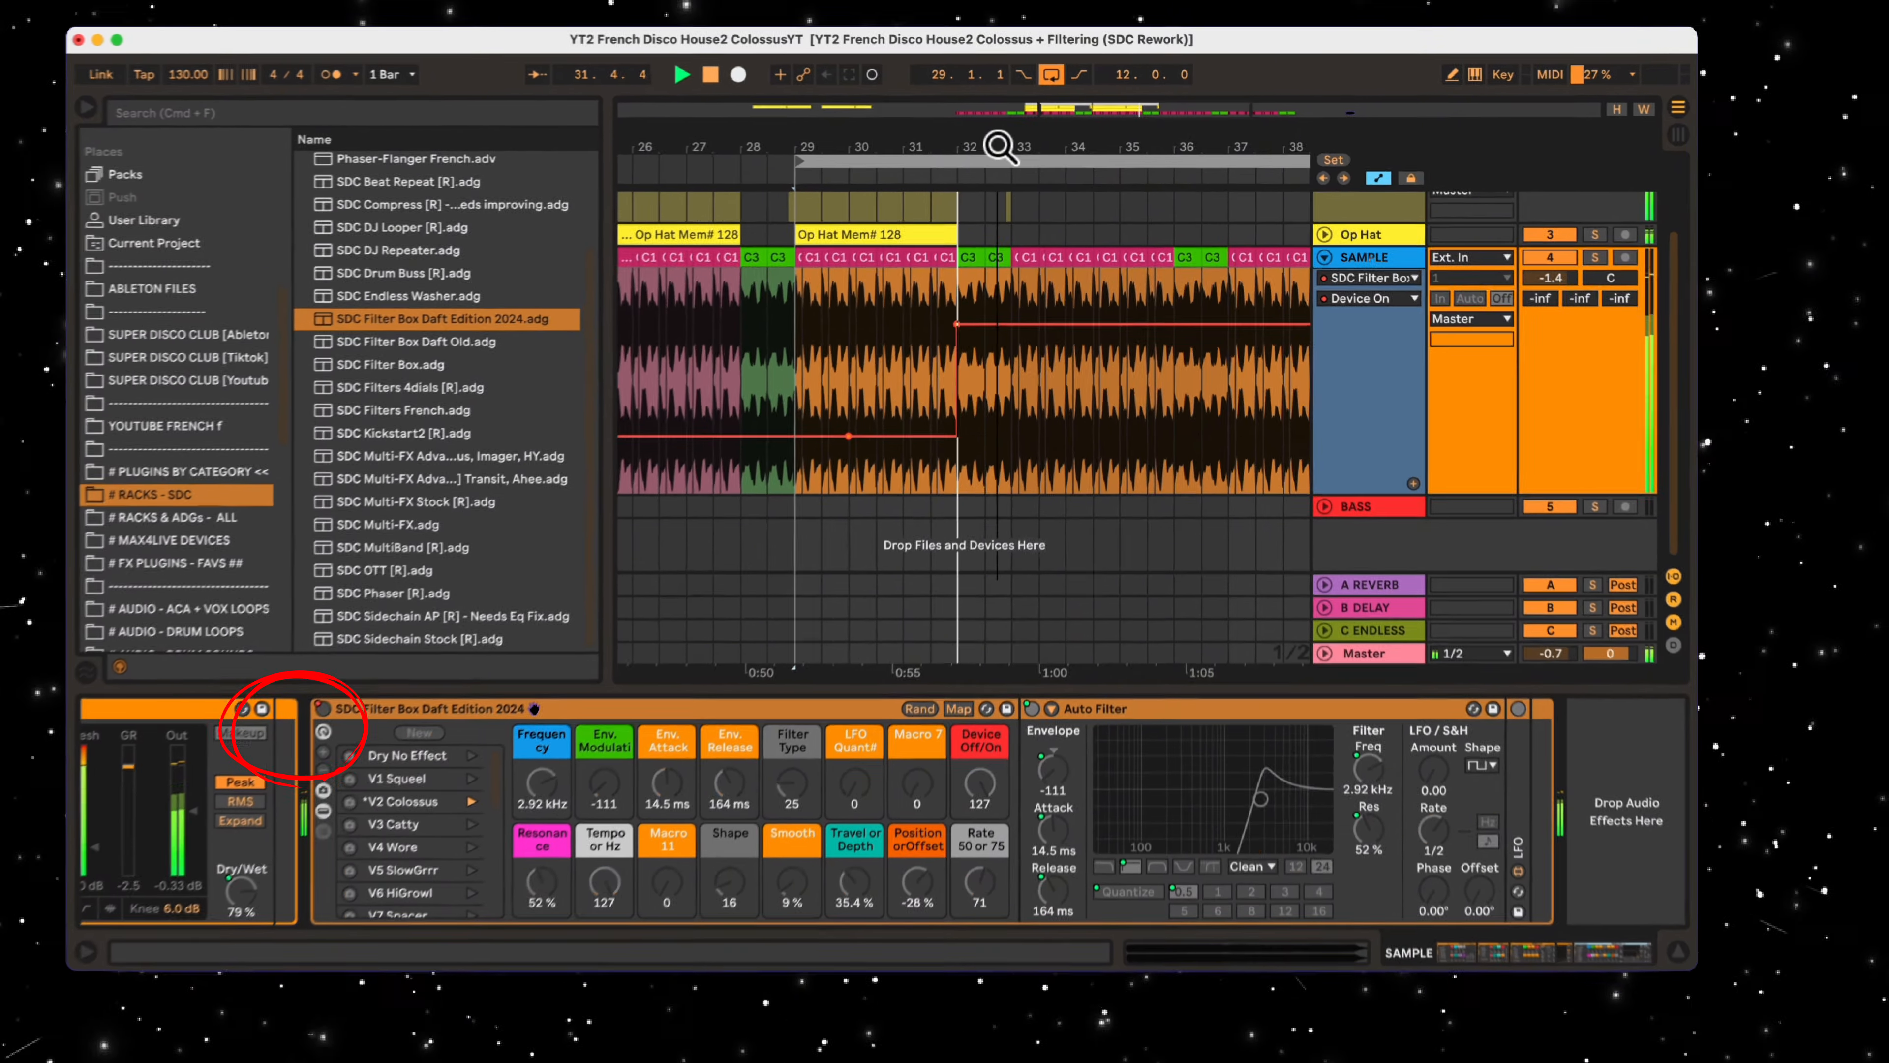
left_click_drag(1006, 138, 1018, 138)
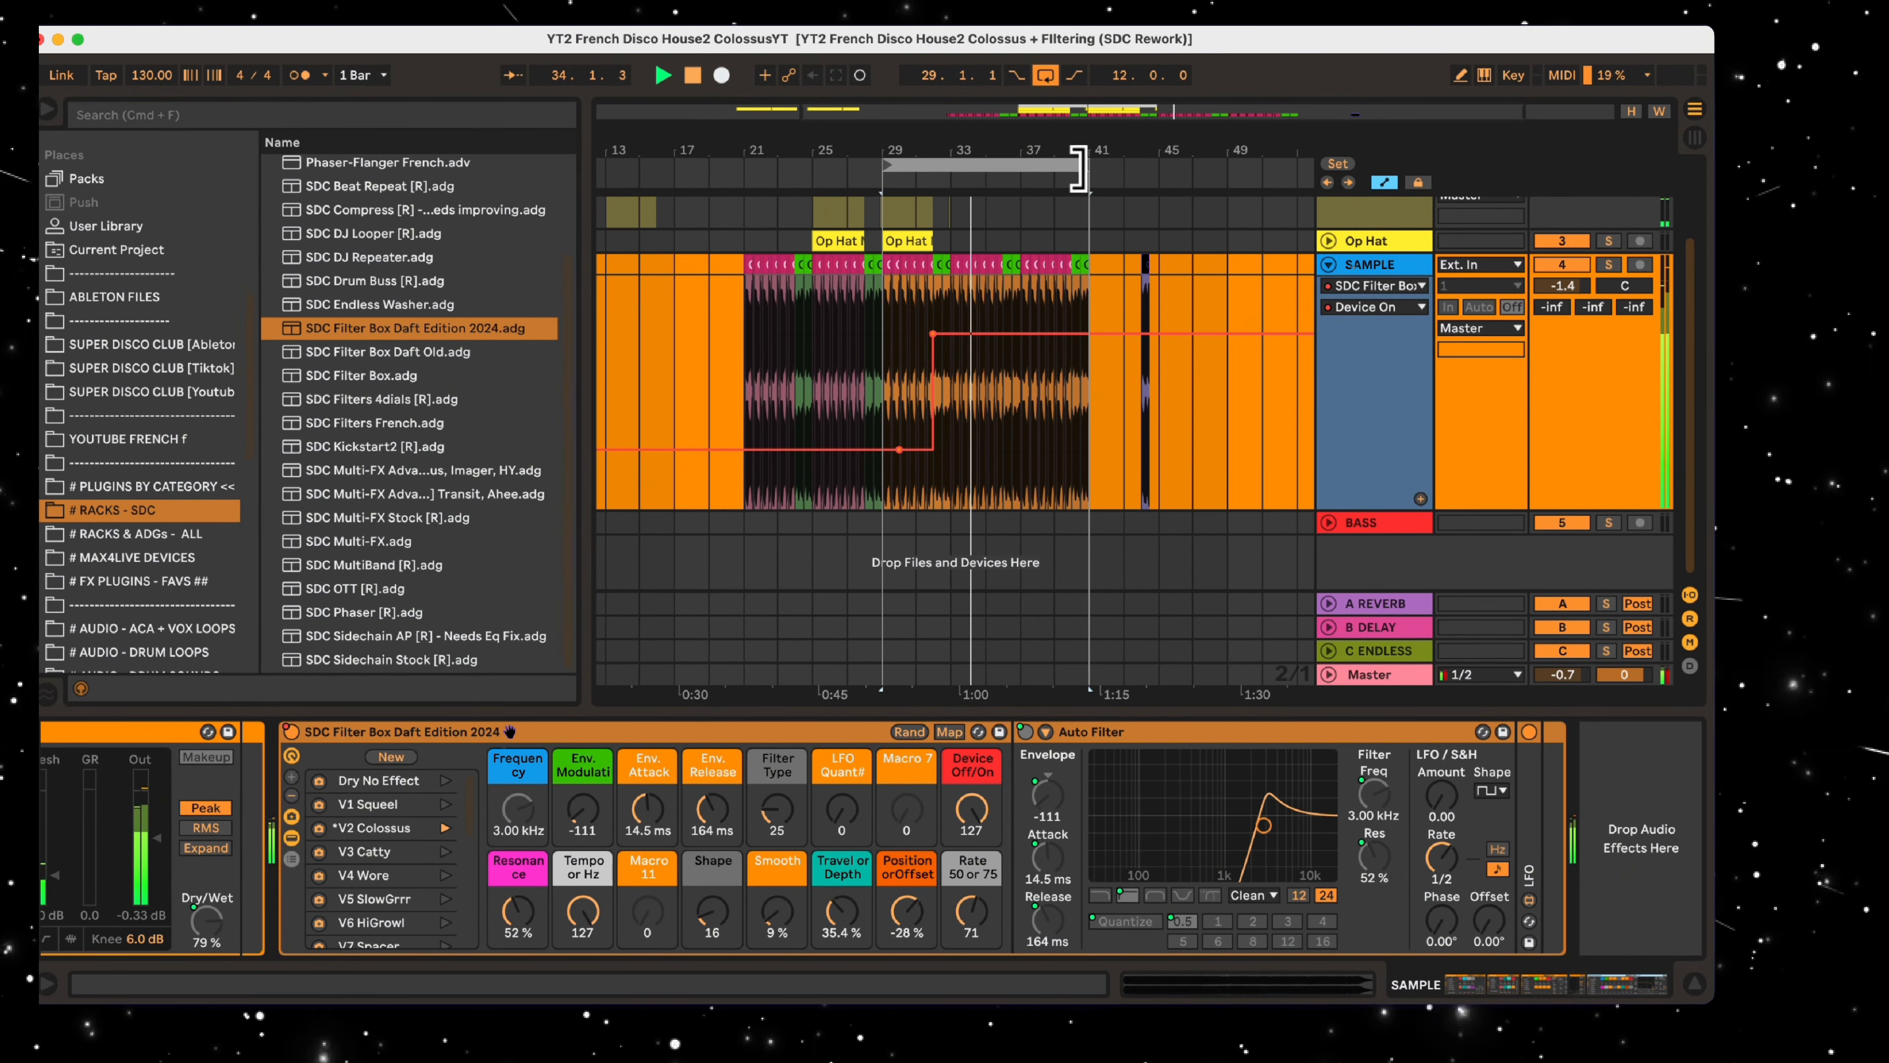
Complete the looped SAMPLE section up to bar 49 with the short dark chop at its end and audition it from 47.3.1
left_click_drag(1080, 168, 946, 153)
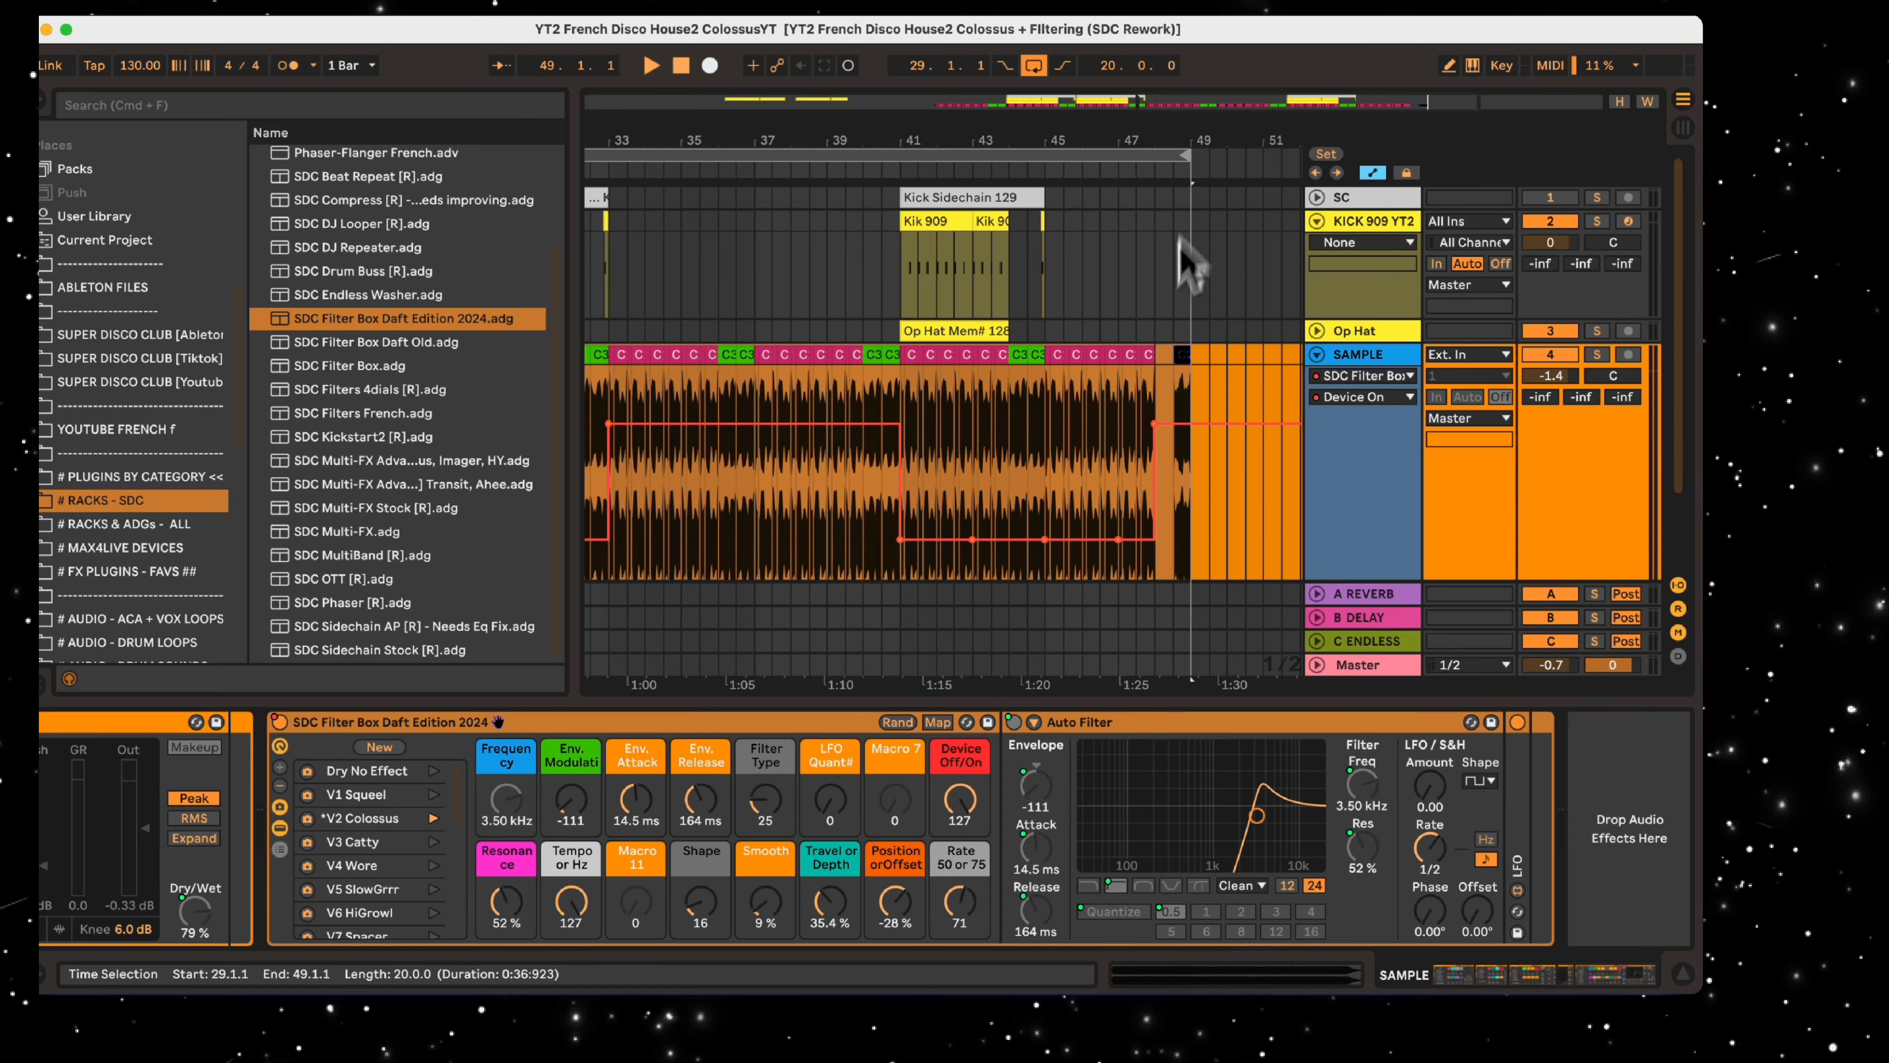
left_click(1173, 331)
scroll(1160, 337, "up", 3)
left_click_drag(1111, 379, 1148, 379)
key("super+d")
left_click(1109, 402)
key("space")
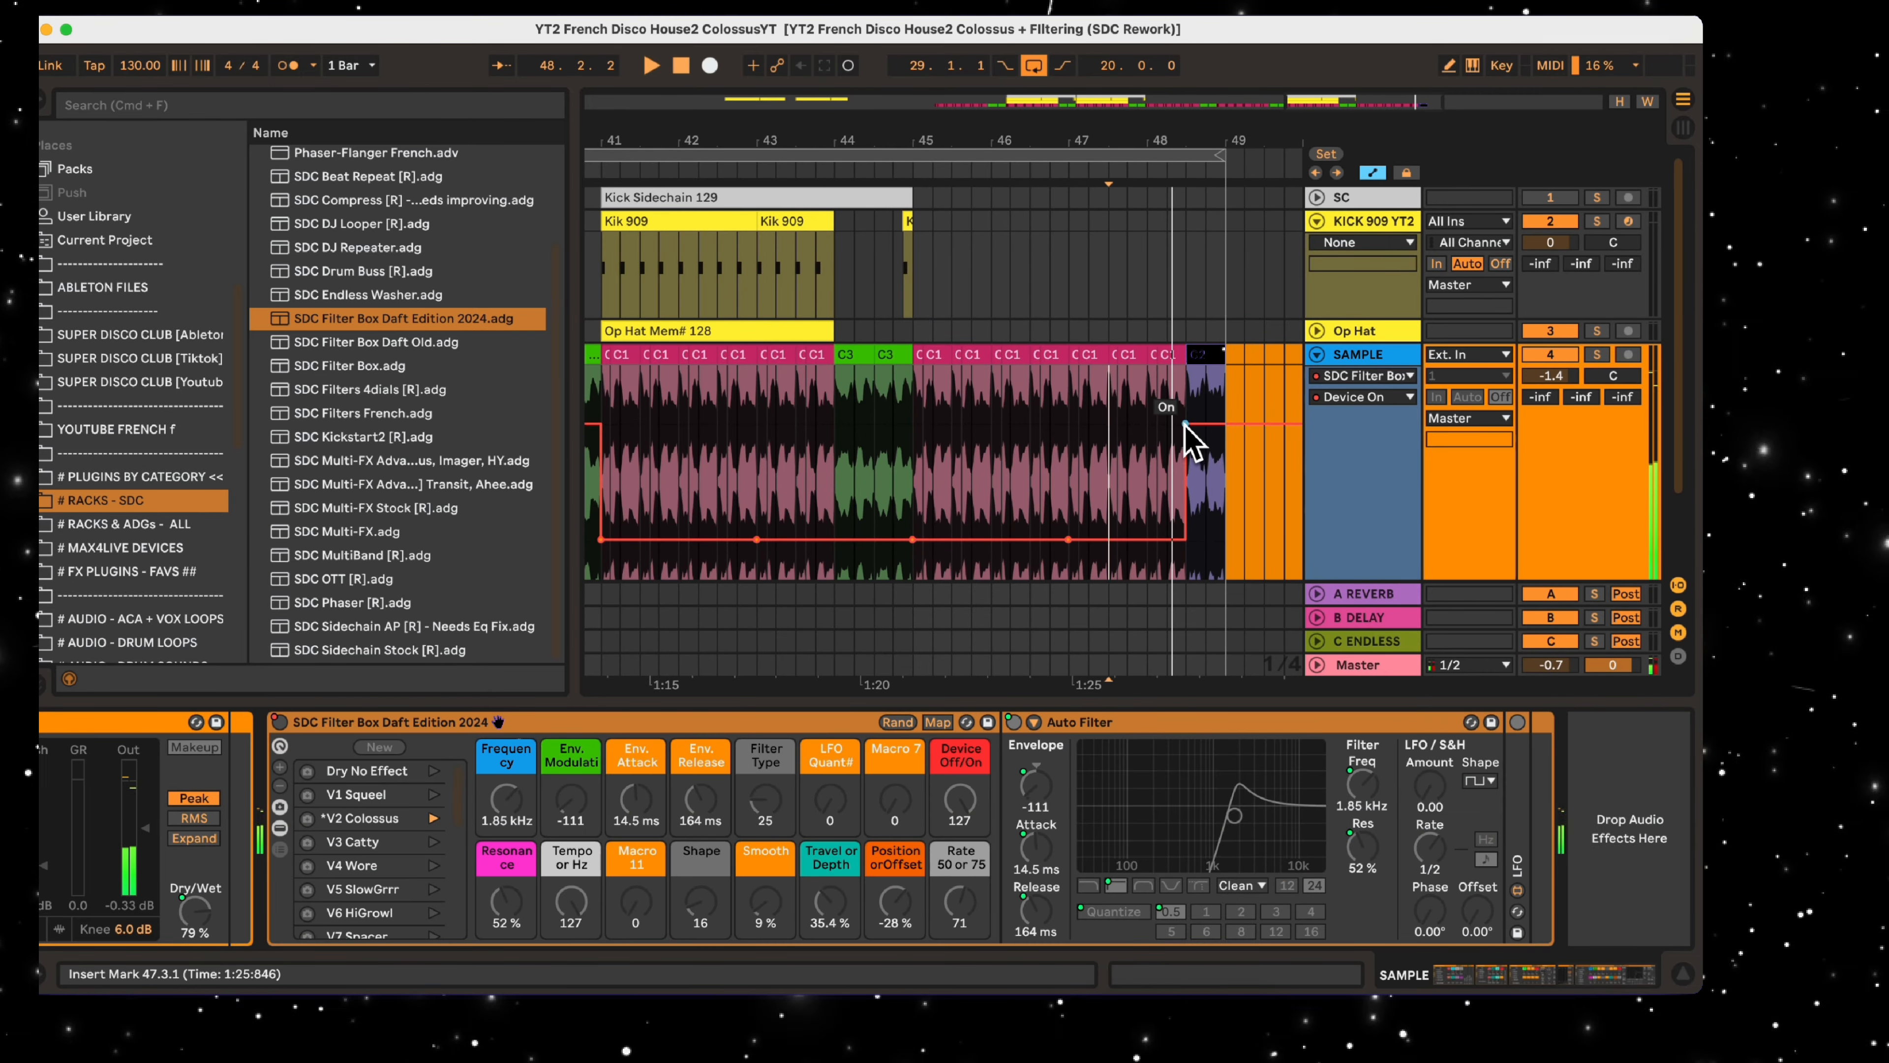
Duplicate the four-bar kick, sidechain and open-hat clips from bar 41 to bar 45 and play the section
left_click_drag(1182, 142, 1149, 93)
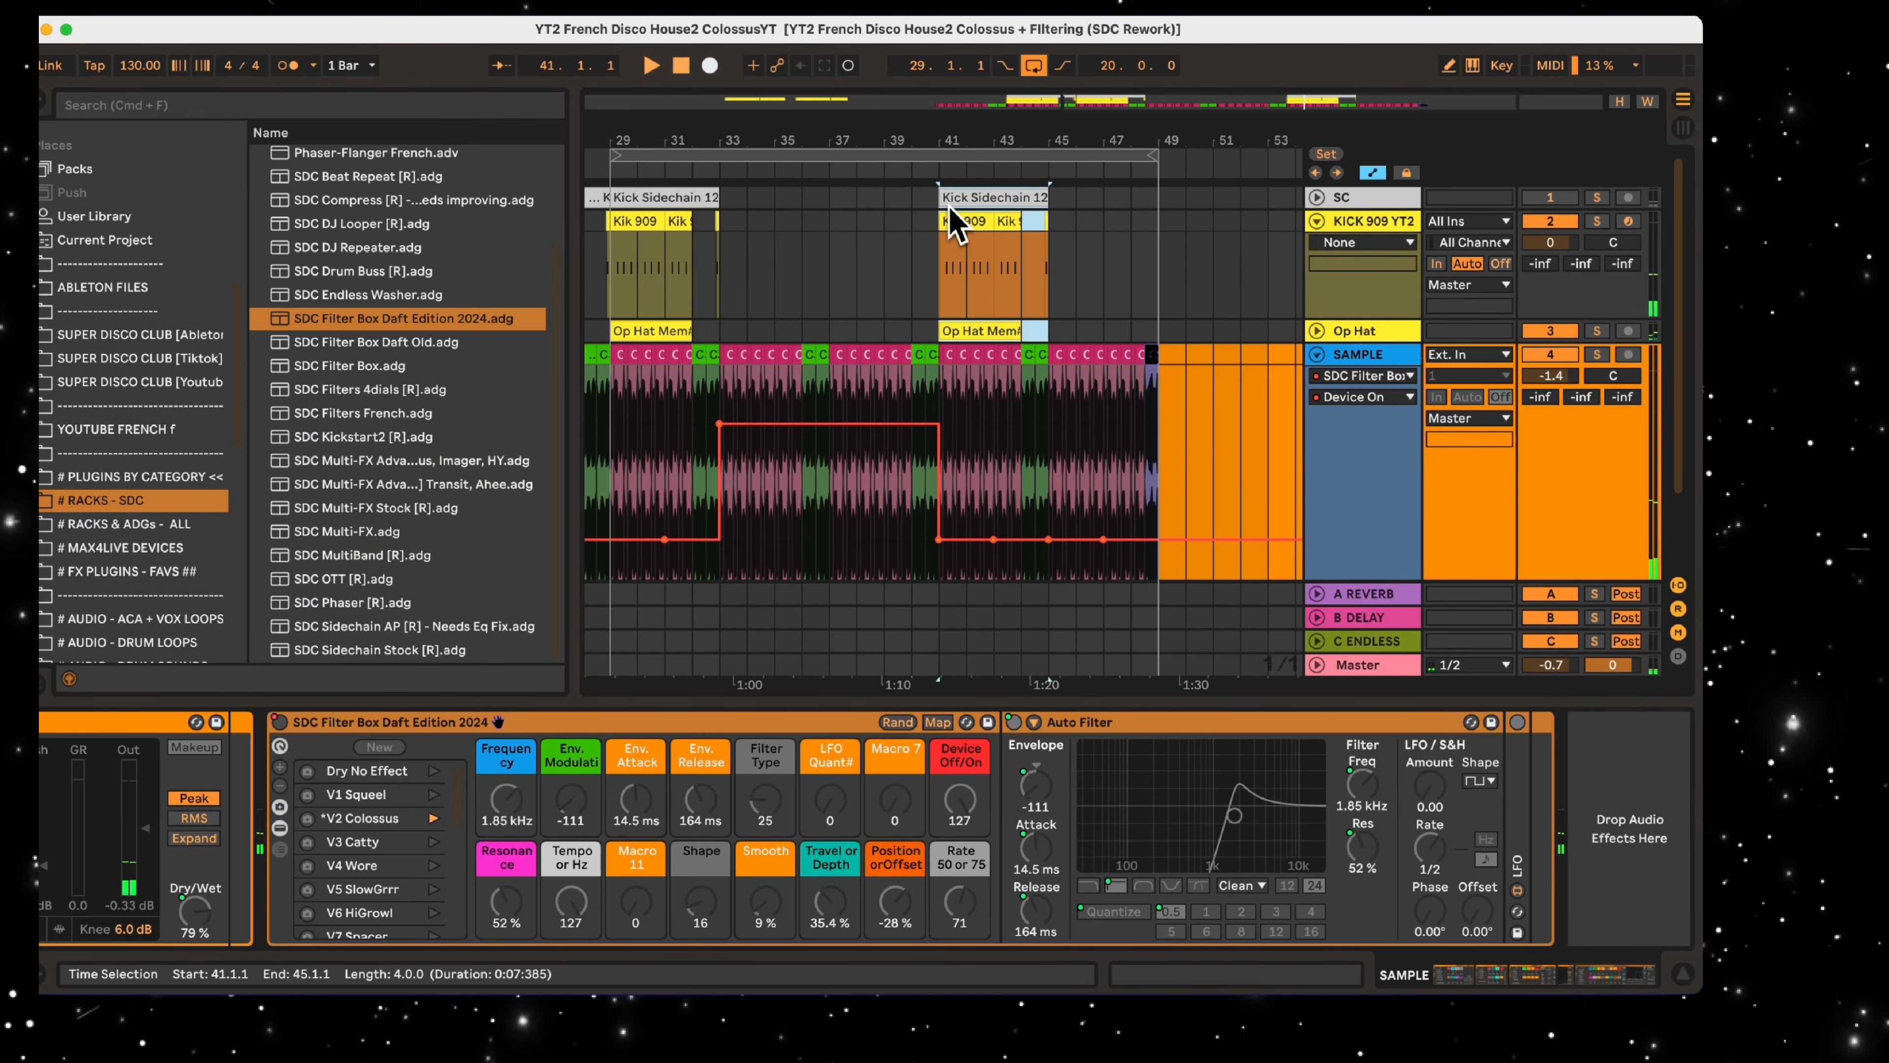
key("super+d")
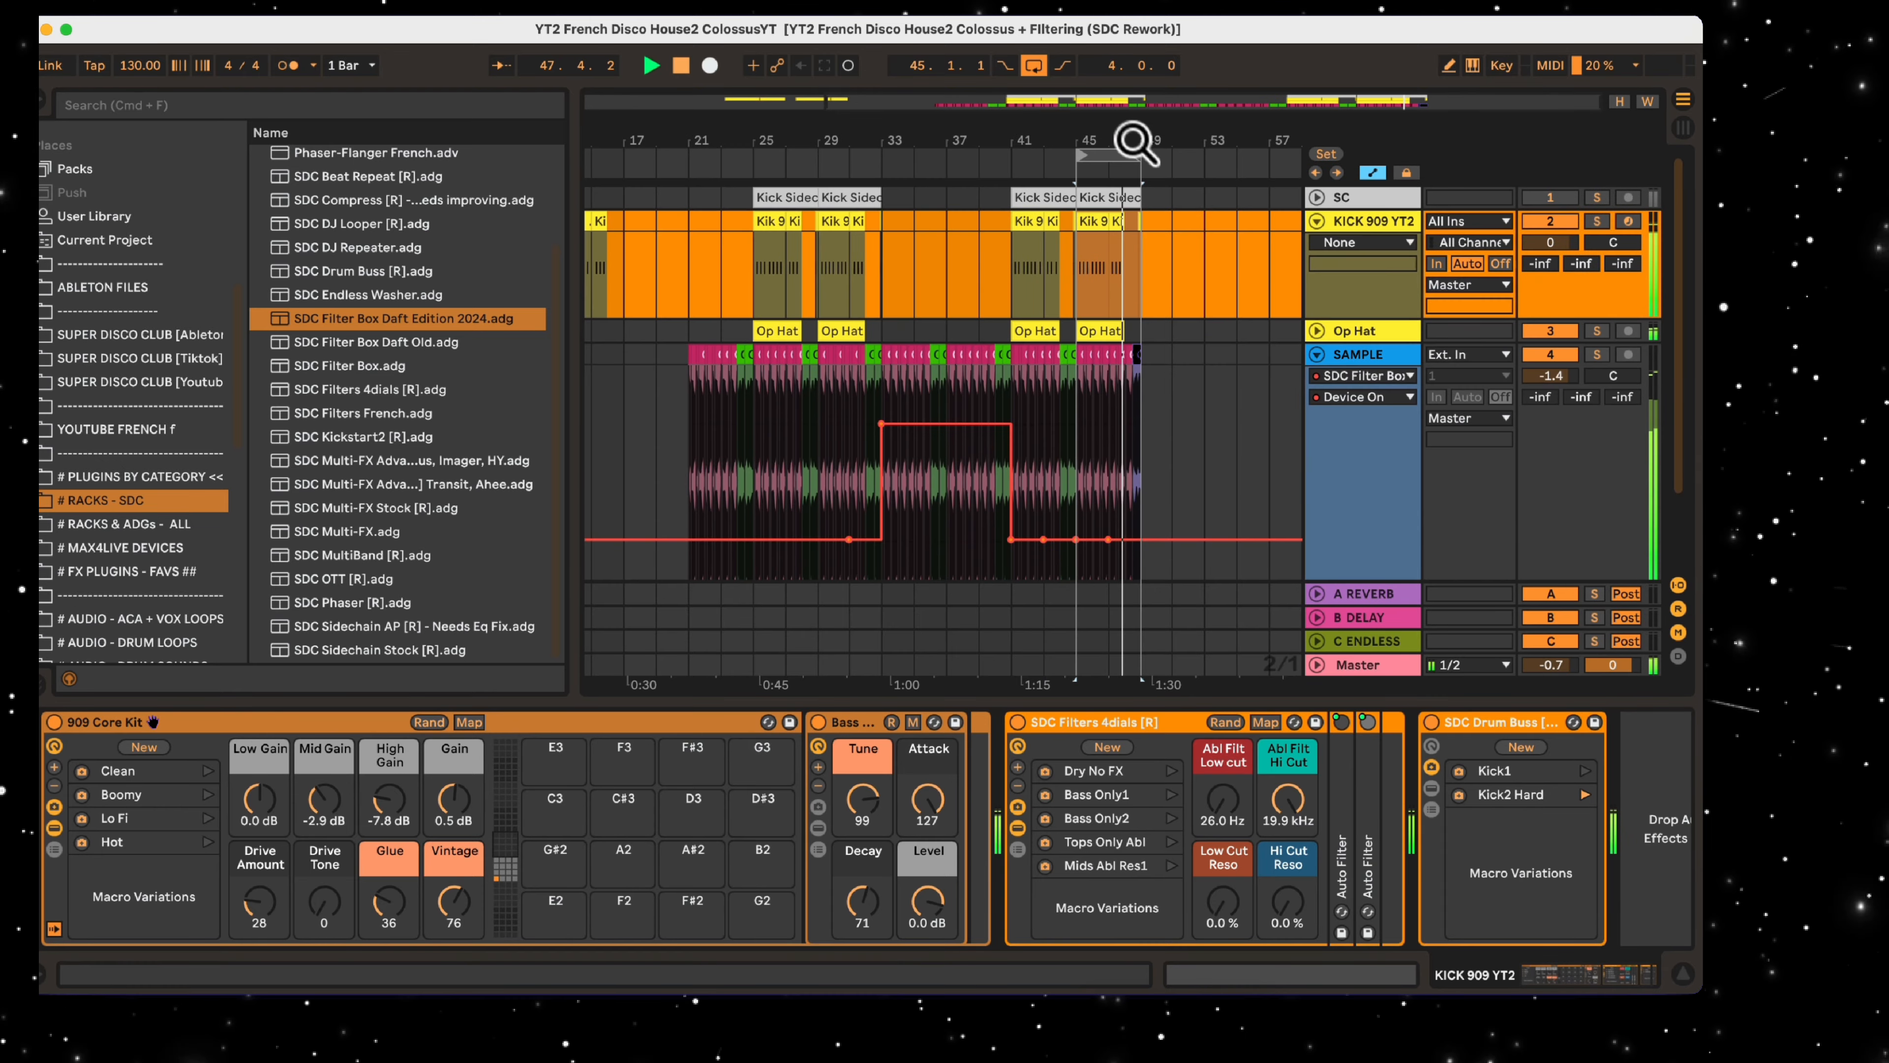
left_click_drag(1130, 139, 1114, 139)
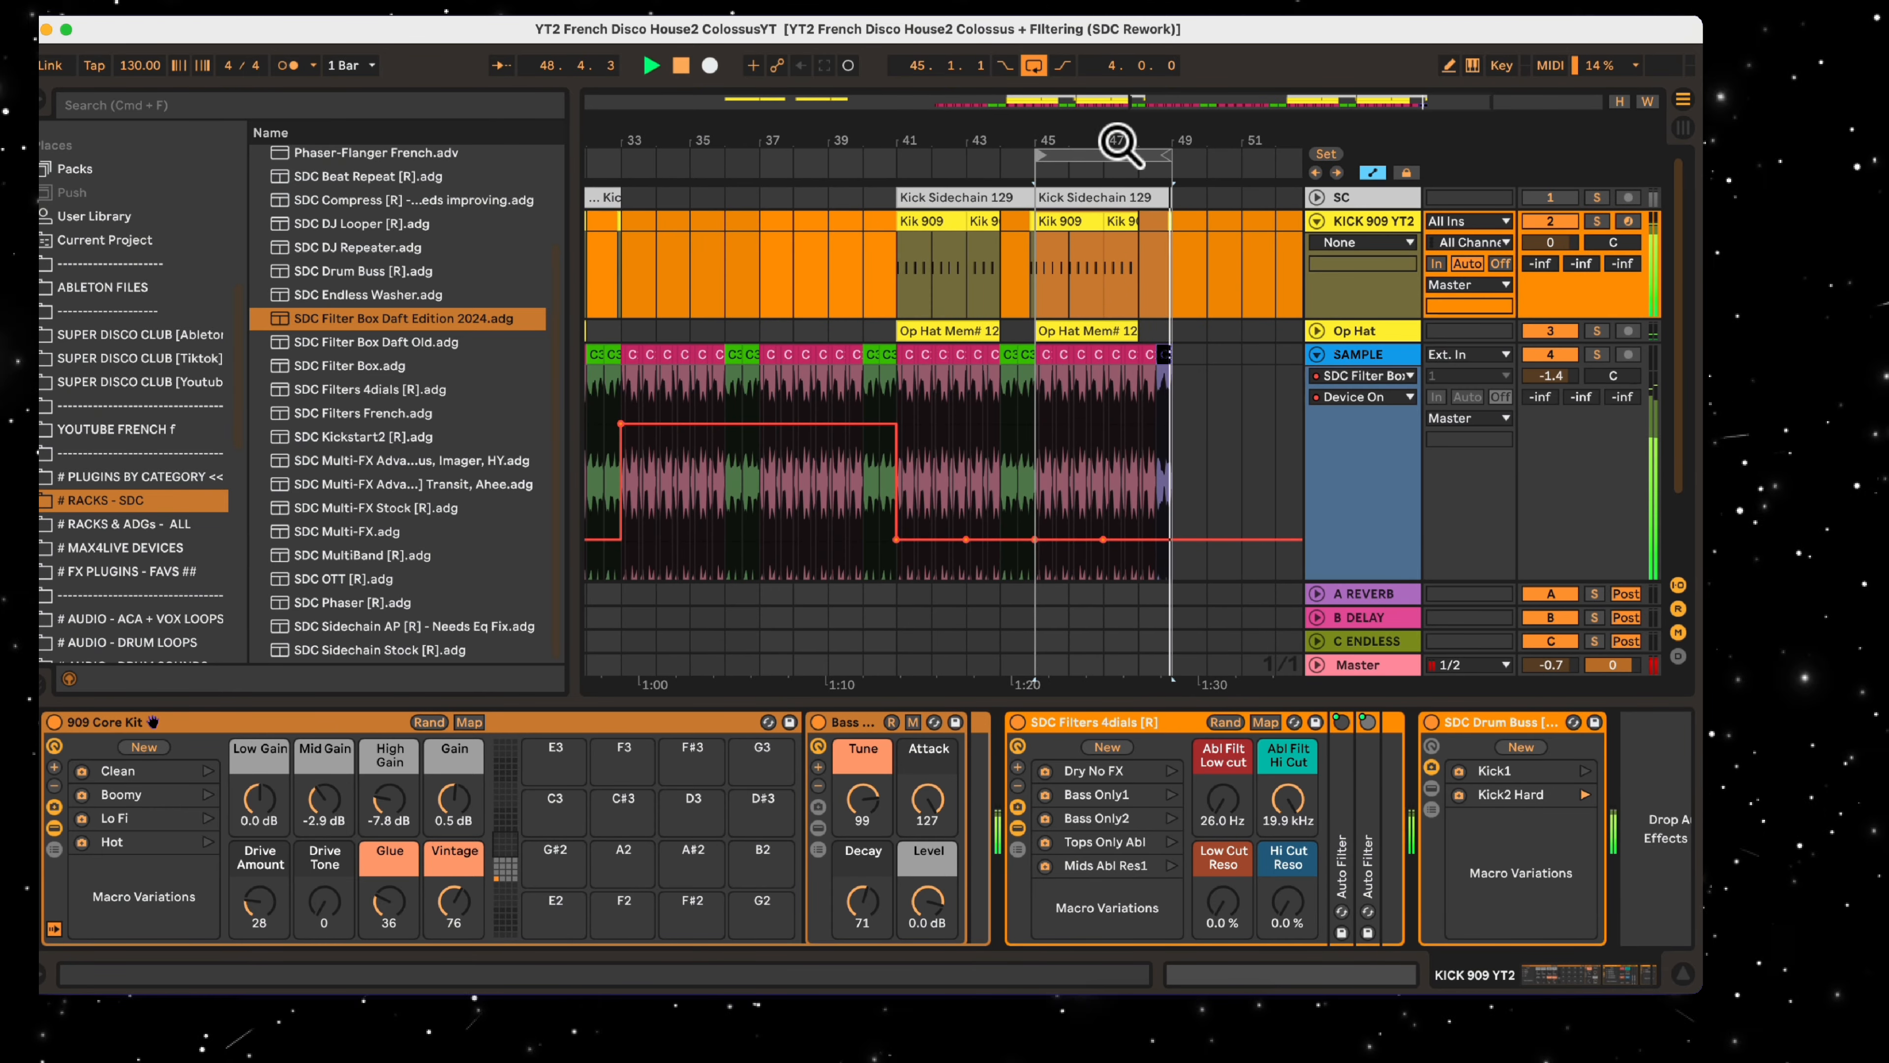